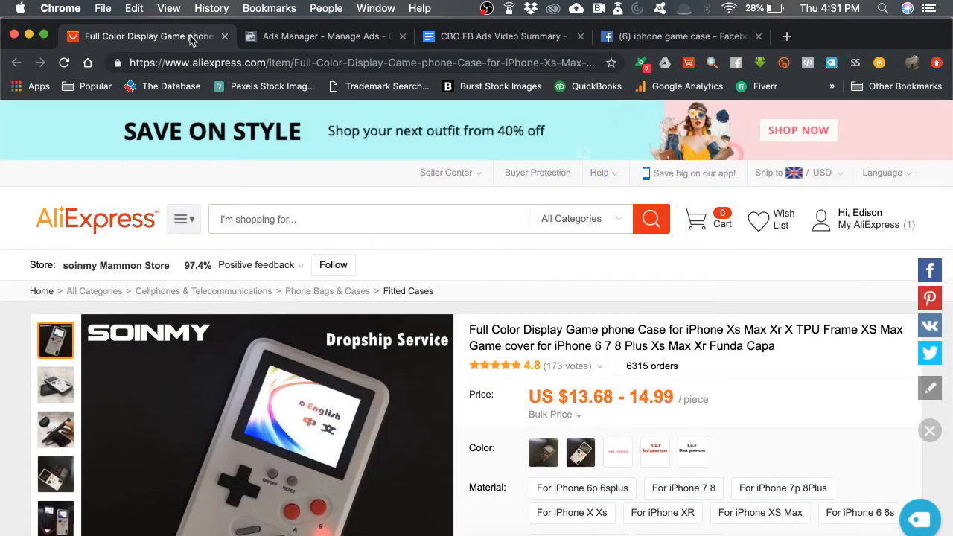
# - Switch to Ads Manager and start a new campaign named "iPhone Game Case"
pyautogui.click(285, 38)
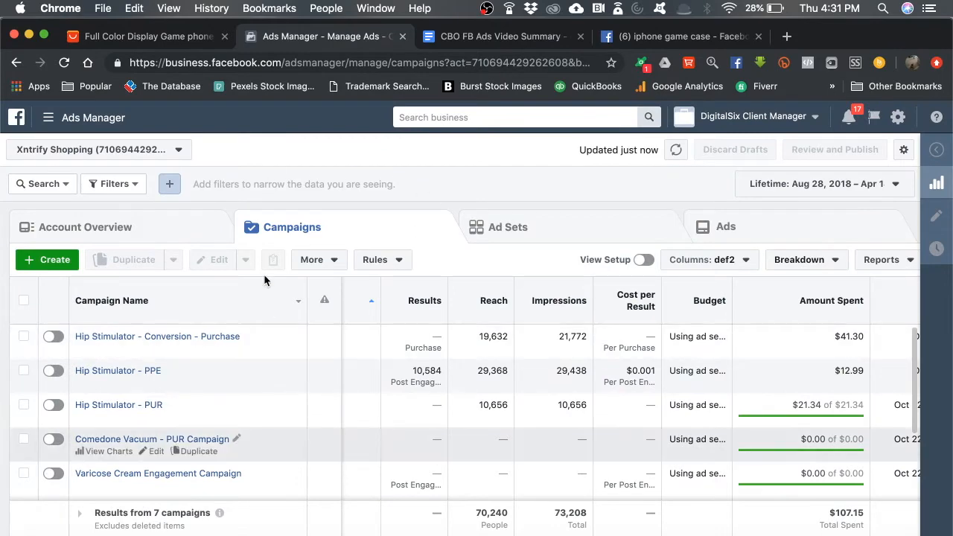
pyautogui.click(59, 268)
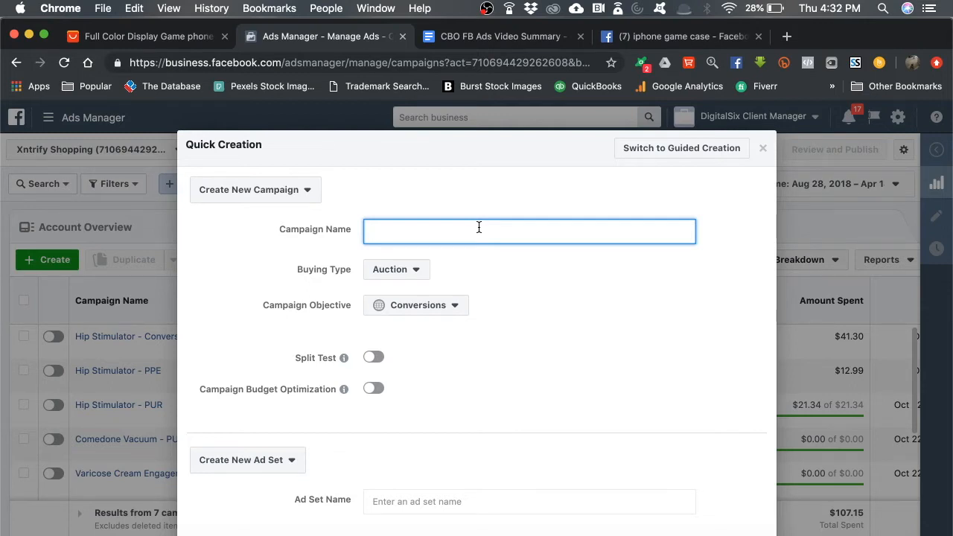
pyautogui.write('iPhone Game Case')
pyautogui.click(551, 244)
pyautogui.scroll(-1, 551, 276)
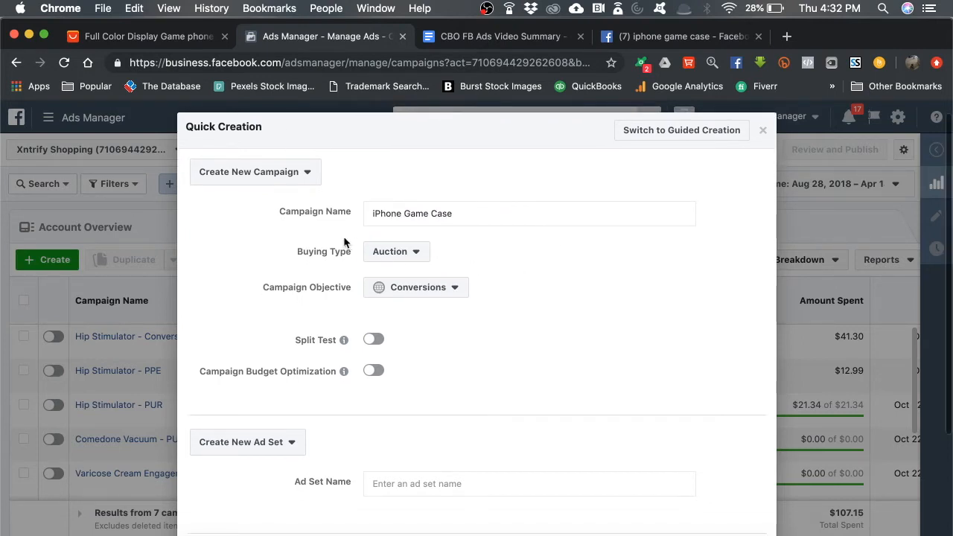
# - Keep Conversions as the campaign objective and name the new ad set "Interest - $5"
pyautogui.click(454, 293)
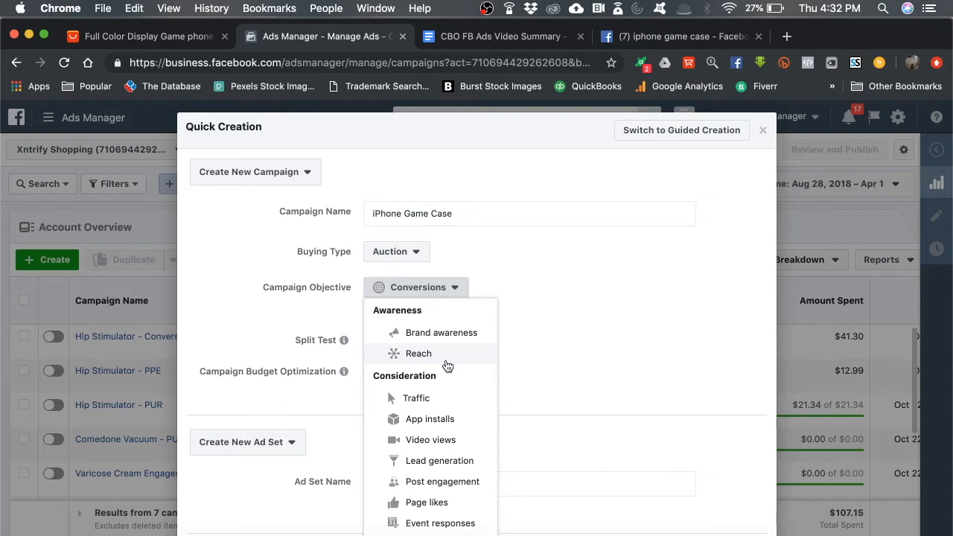
pyautogui.scroll(-3, 521, 335)
pyautogui.click(528, 327)
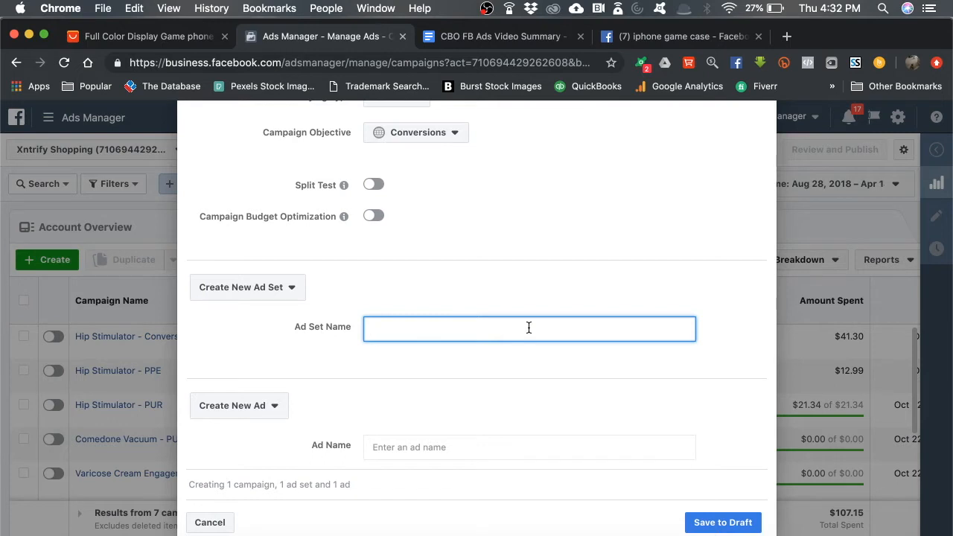
pyautogui.write('Interest')
pyautogui.write(' -')
pyautogui.write(' - $5')
pyautogui.press('BackSpace')
pyautogui.press('BackSpace')
pyautogui.write('$5')
# - Name the new ad "iPhone Case Game - video ad" and save the campaign to draft
pyautogui.click(398, 441)
pyautogui.write('iPhone Case')
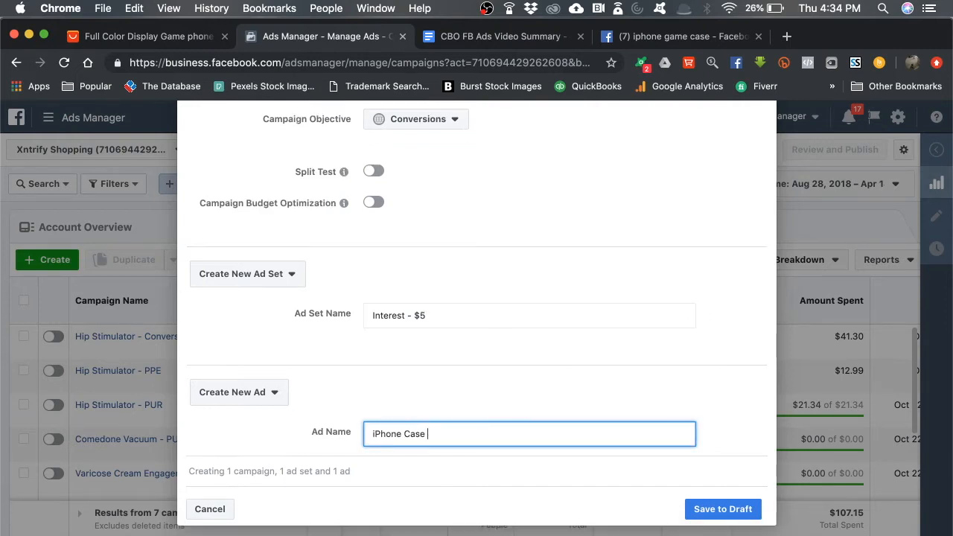
pyautogui.write(' Game - video ad')
pyautogui.click(631, 213)
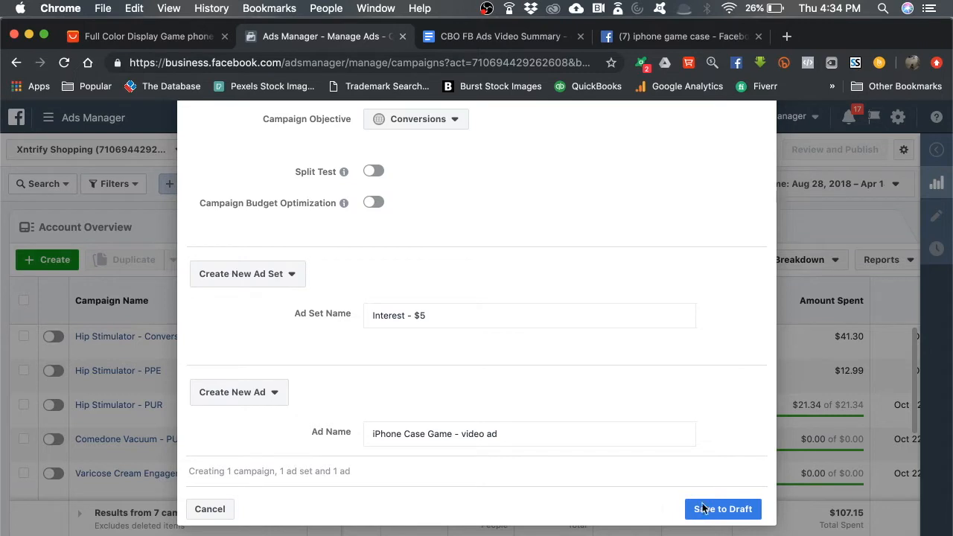
pyautogui.click(704, 508)
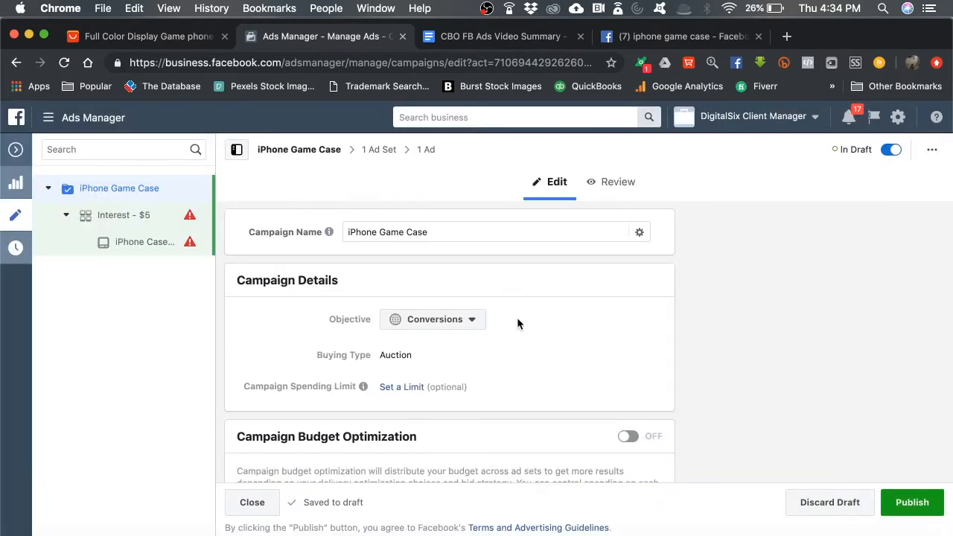
# - Close the campaign editor, open the "Interest - $5" ad set for editing and choose Purchase as its website conversion event
pyautogui.scroll(-1, 518, 322)
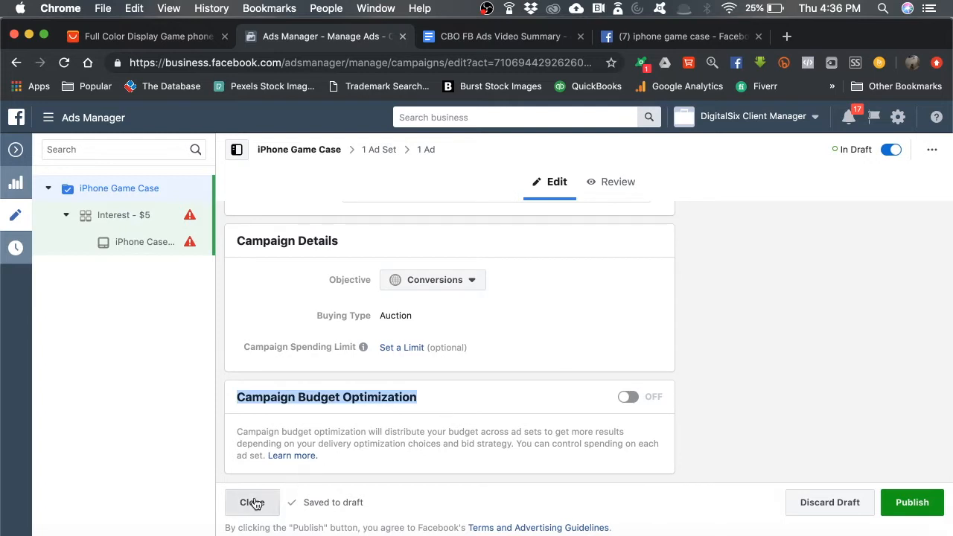
pyautogui.click(252, 502)
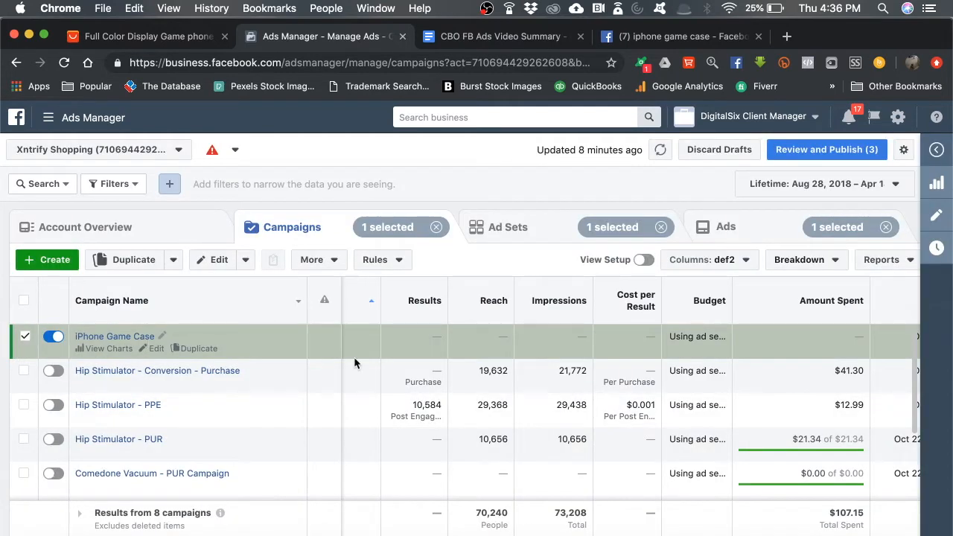
pyautogui.click(527, 231)
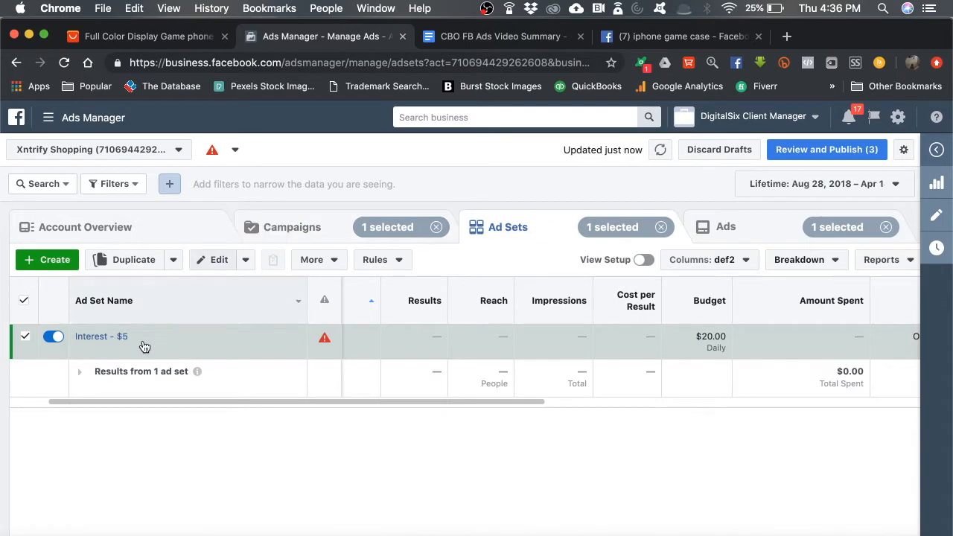
pyautogui.click(157, 348)
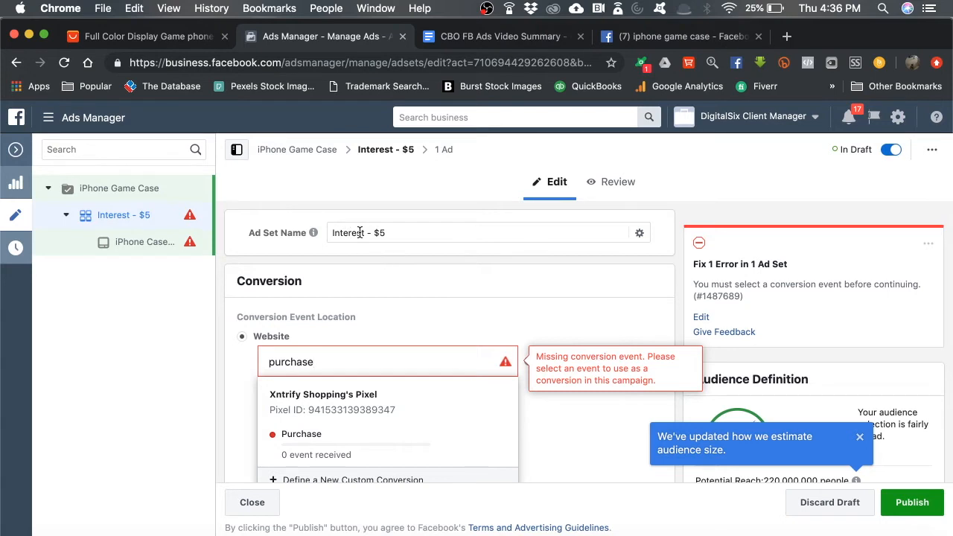
pyautogui.scroll(-1, 360, 232)
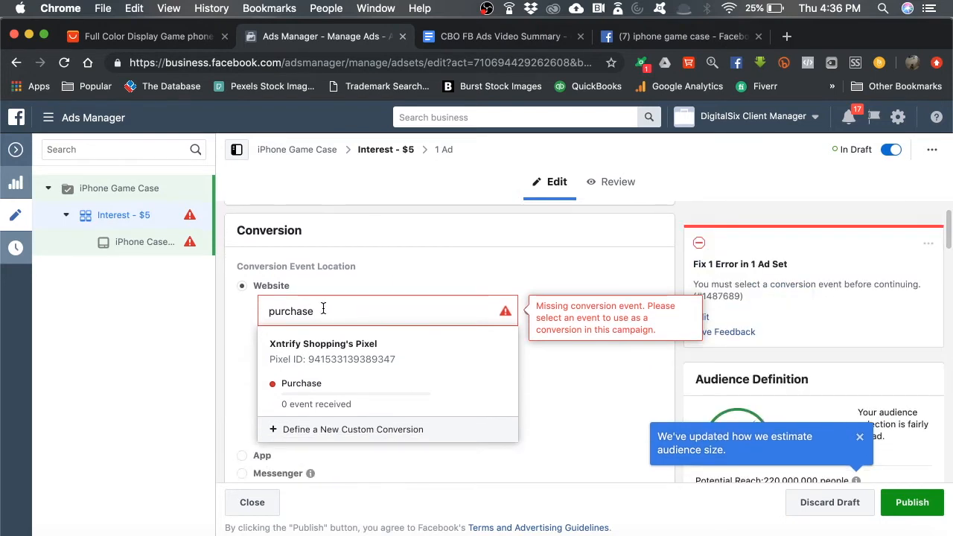
pyautogui.click(300, 392)
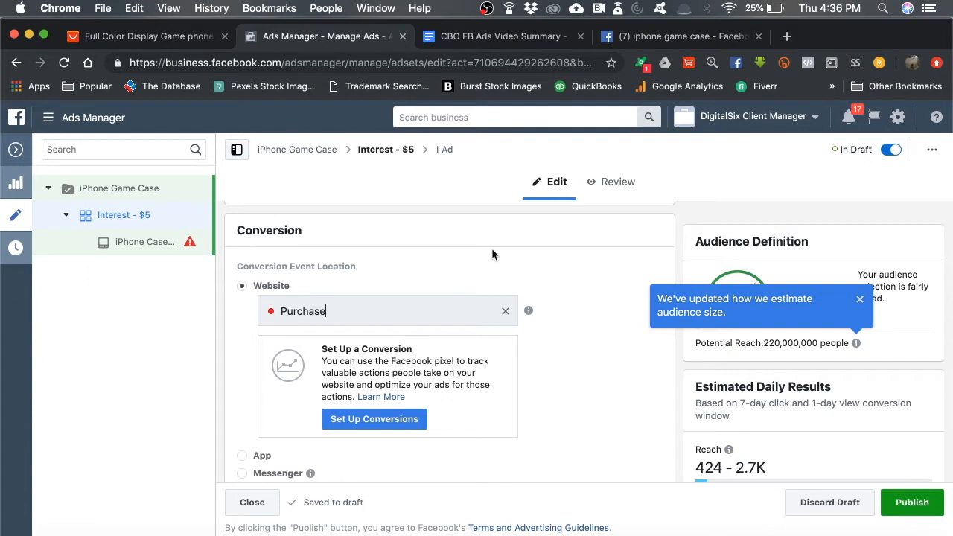
# - Set the ad set's daily budget to $5
pyautogui.scroll(-5, 394, 317)
pyautogui.moveTo(532, 267); pyautogui.dragTo(479, 268)
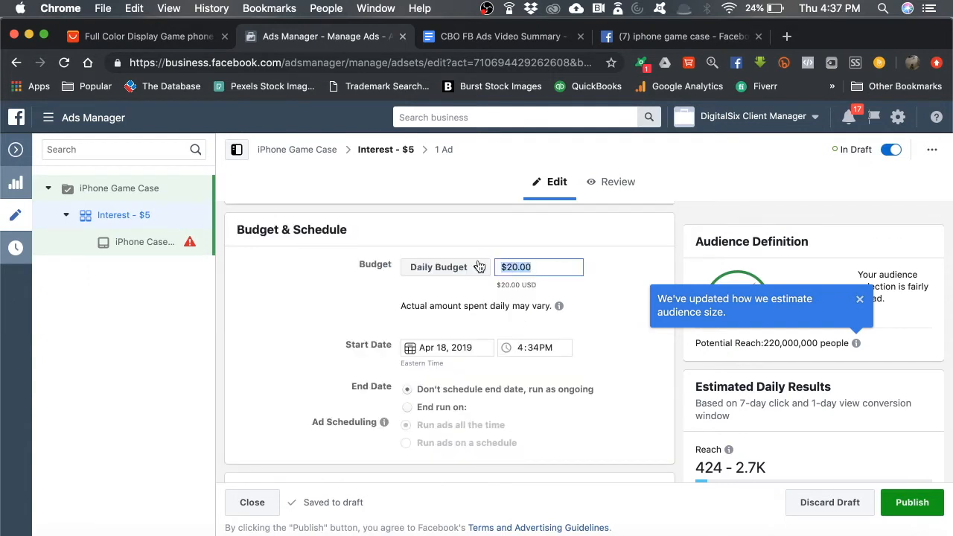
pyautogui.write('5')
pyautogui.click(270, 311)
# - Restrict the ad set's location targeting to people who live in this location
pyautogui.scroll(-1, 270, 310)
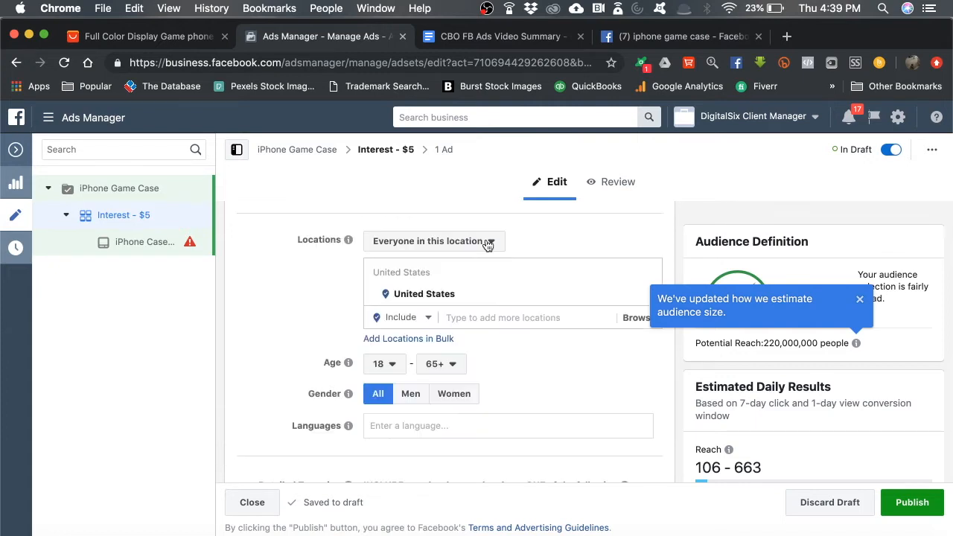
pyautogui.click(487, 245)
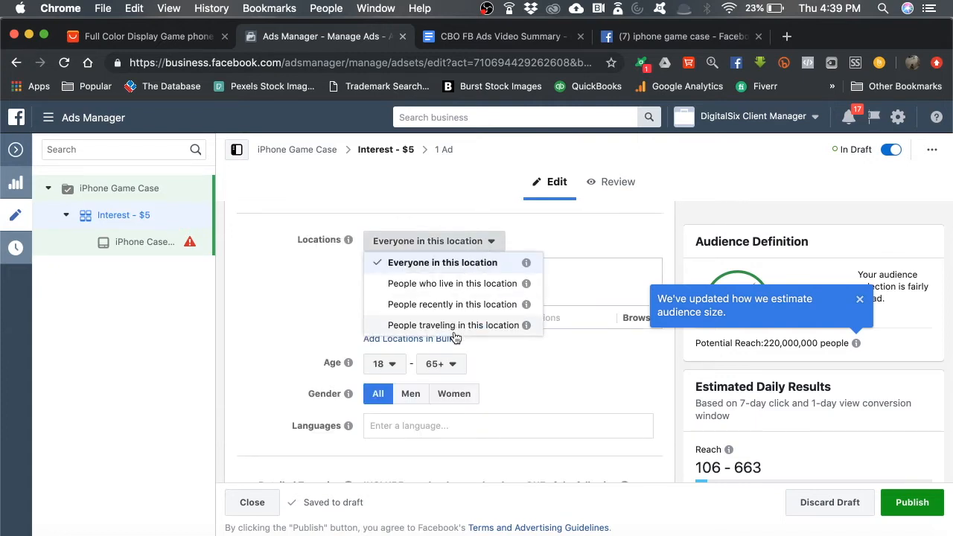
pyautogui.click(482, 285)
# - Add United Kingdom and Australia to the ad set's included locations alongside United States
pyautogui.scroll(-1, 338, 311)
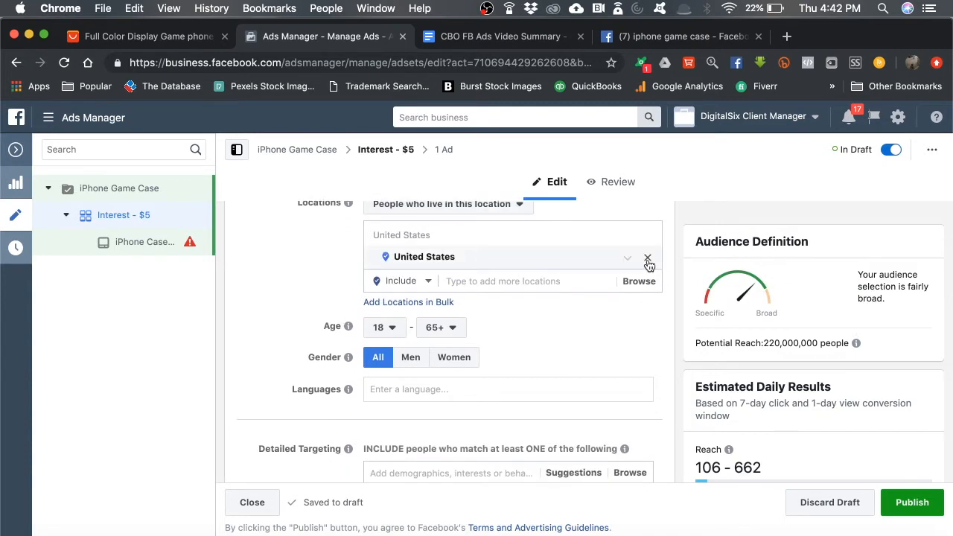
pyautogui.click(556, 280)
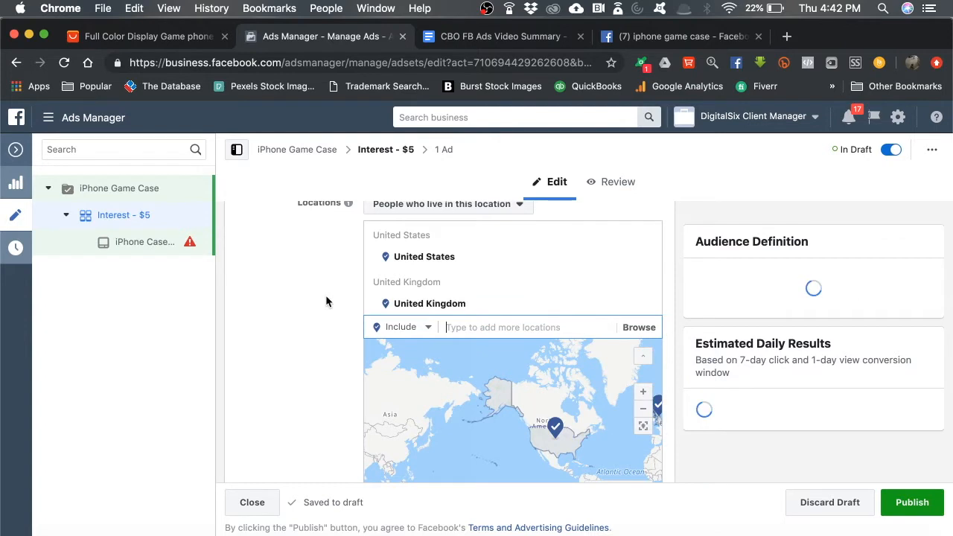
pyautogui.write('Australia')
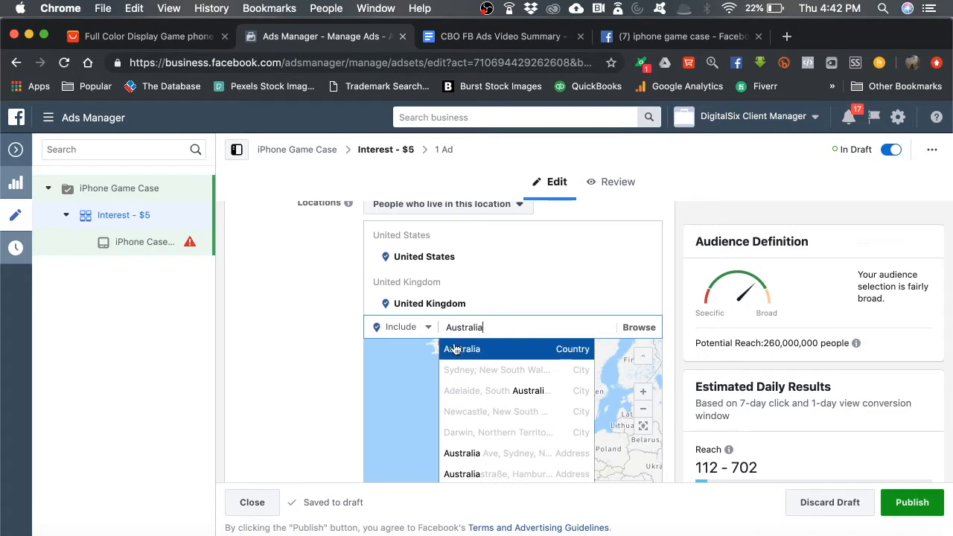
pyautogui.click(473, 350)
# - Open Audience Insights and filter the audience by the interest Super Mario Bros
pyautogui.scroll(-5, 314, 324)
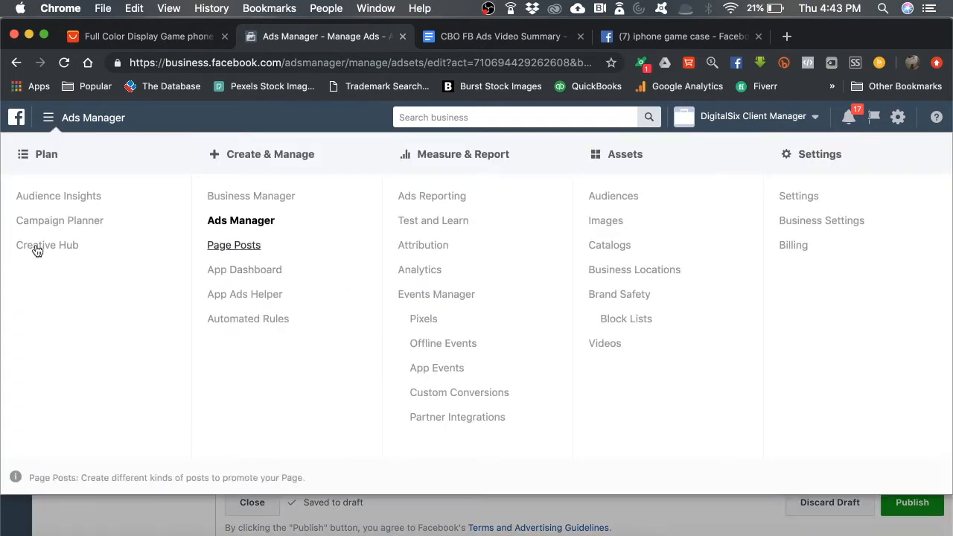
pyautogui.click(53, 198)
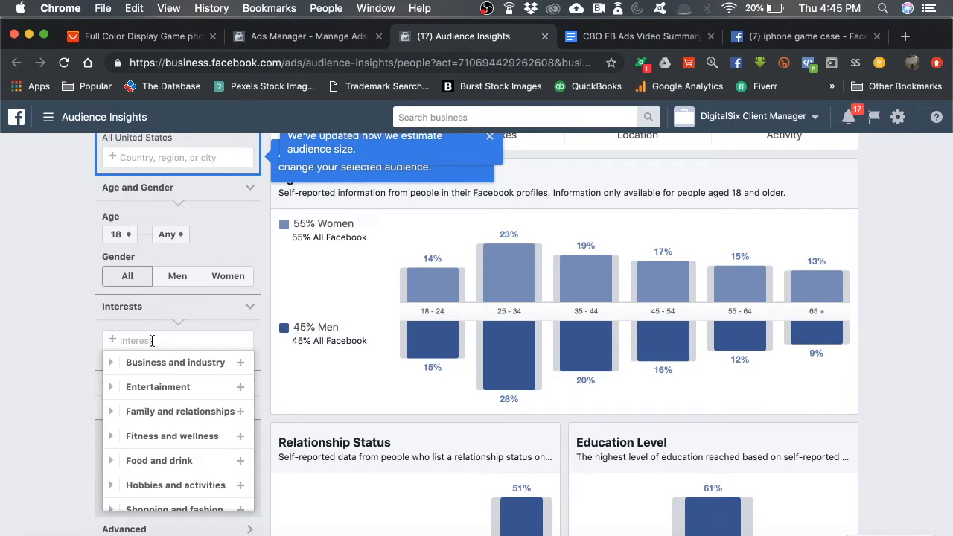
pyautogui.write('mario broi')
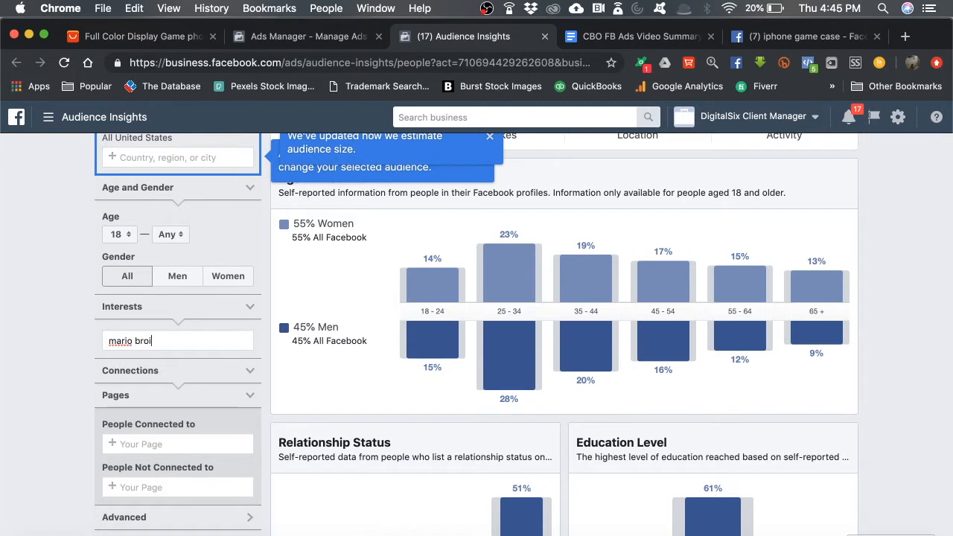
pyautogui.press('BackSpace')
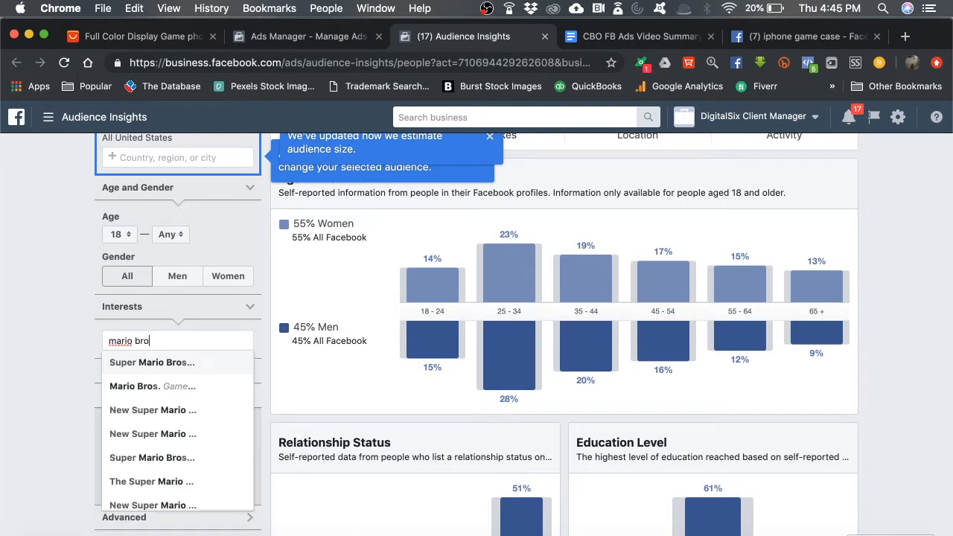
pyautogui.click(145, 365)
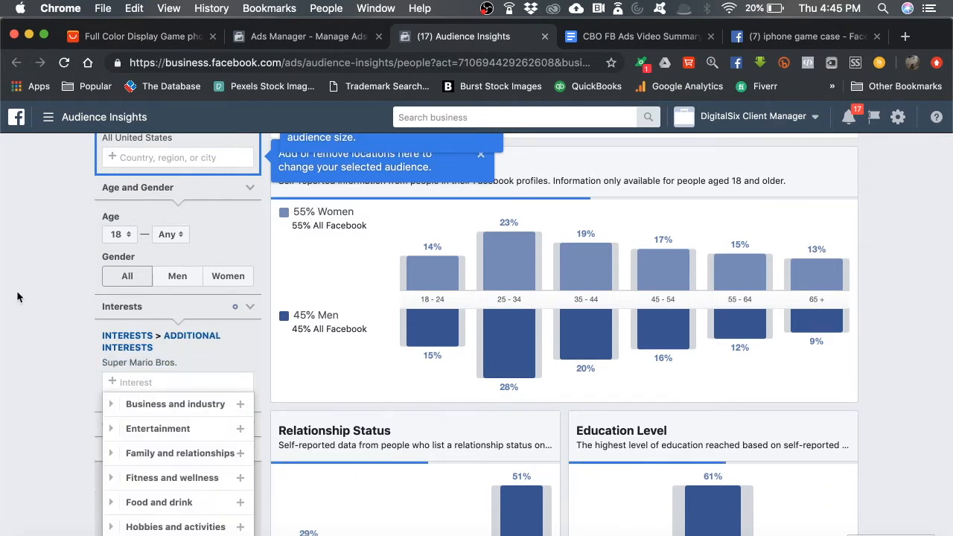
pyautogui.click(17, 291)
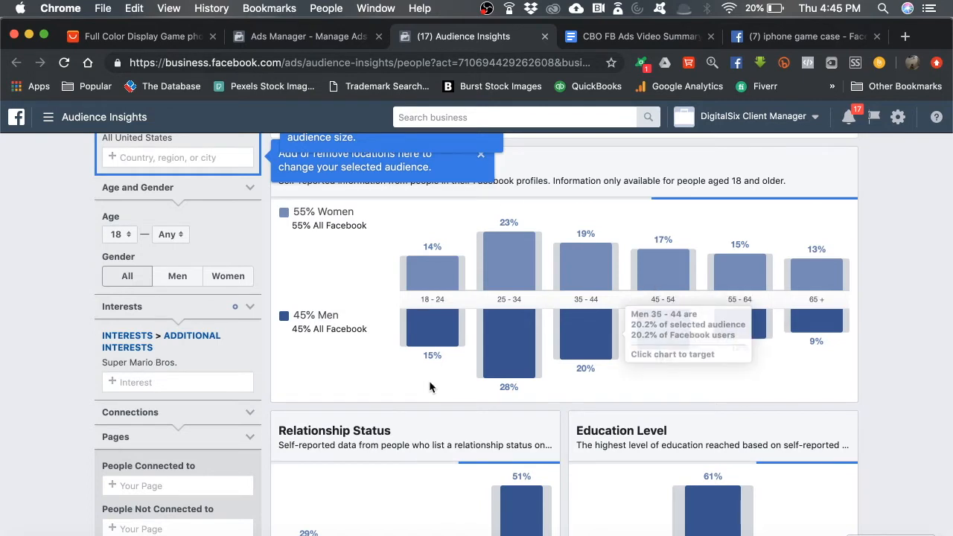
# - Examine the Super Mario Bros. audience's size, age and gender split, relationship status, education level and job titles
pyautogui.scroll(1, 429, 386)
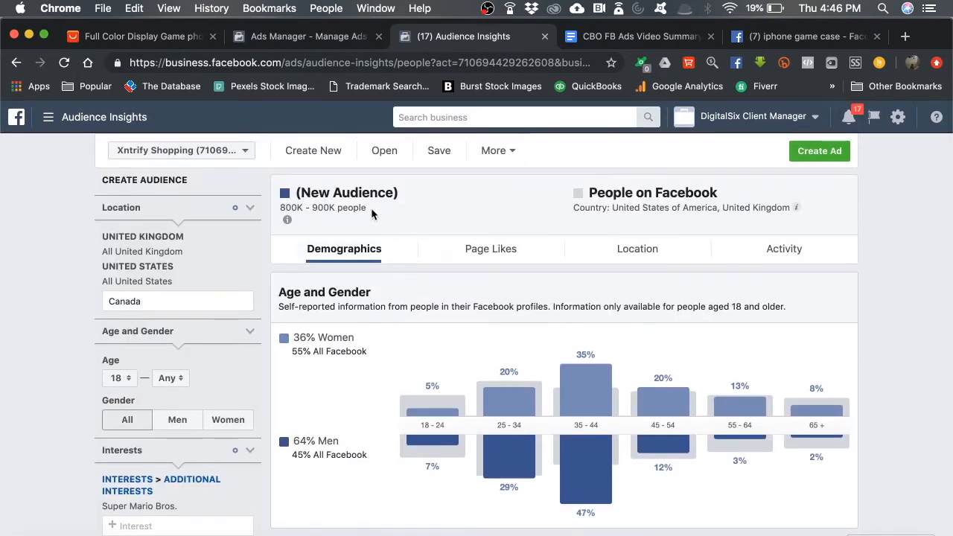
pyautogui.moveTo(372, 208); pyautogui.dragTo(262, 213)
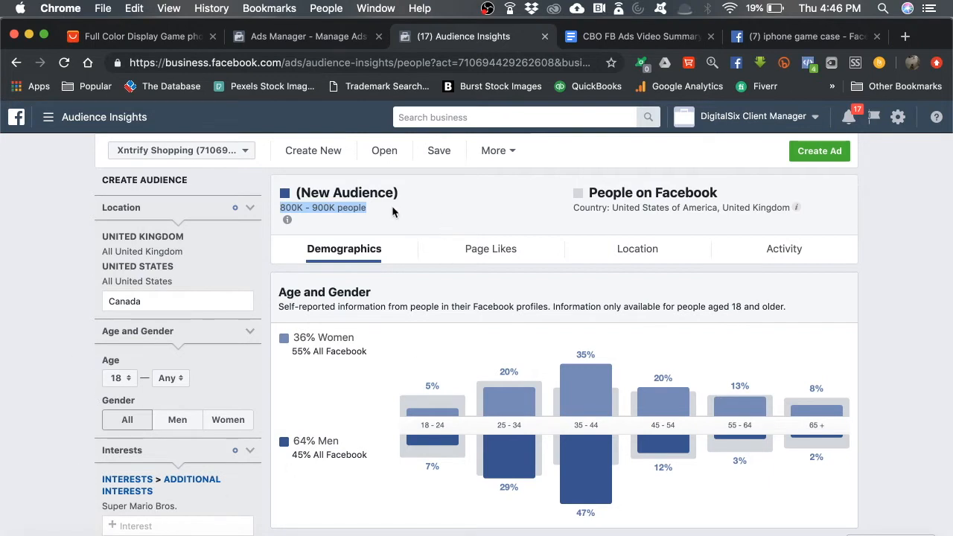
pyautogui.scroll(-2, 525, 203)
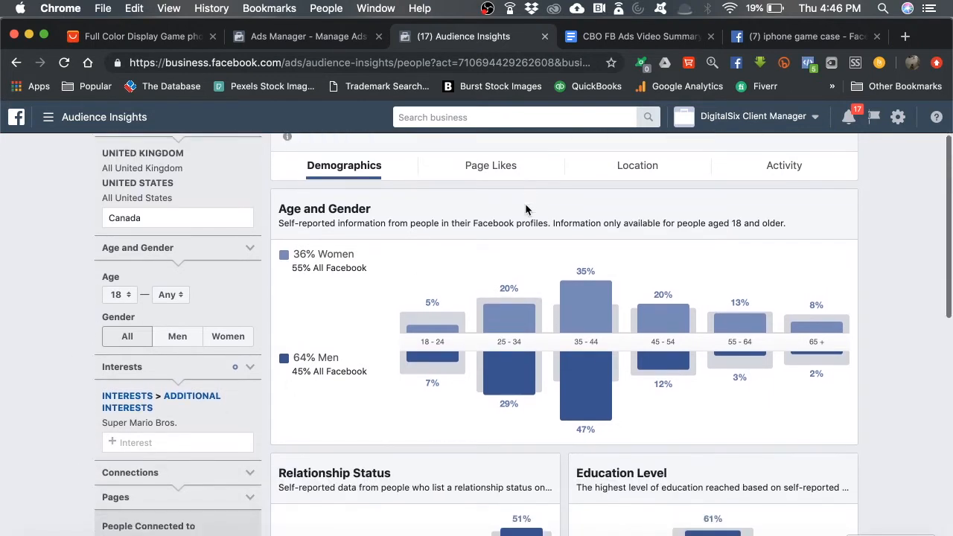
pyautogui.scroll(-1, 525, 209)
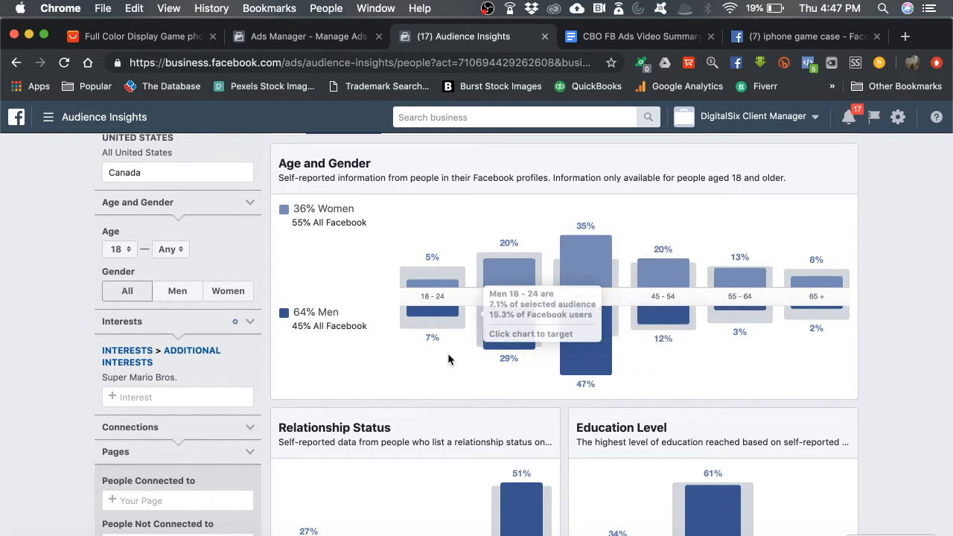
pyautogui.scroll(-5, 449, 360)
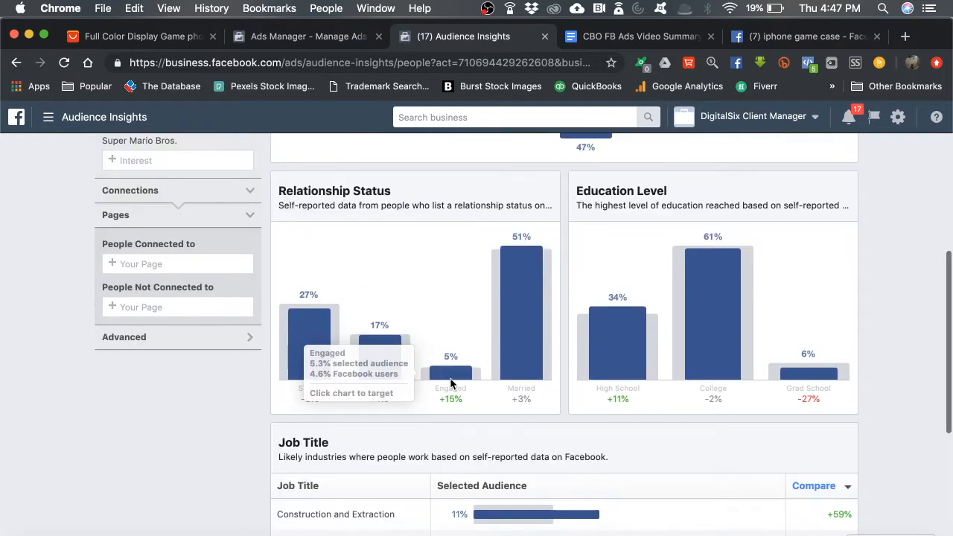
pyautogui.scroll(-3, 451, 384)
pyautogui.scroll(1, 450, 379)
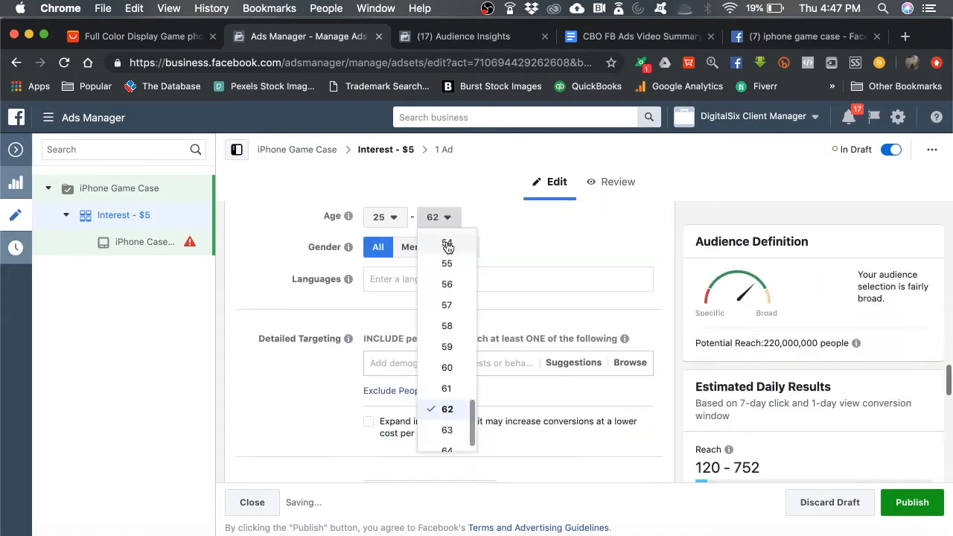
# - Set the ad set's maximum age to 54 and restrict its languages to English (All)
pyautogui.click(447, 246)
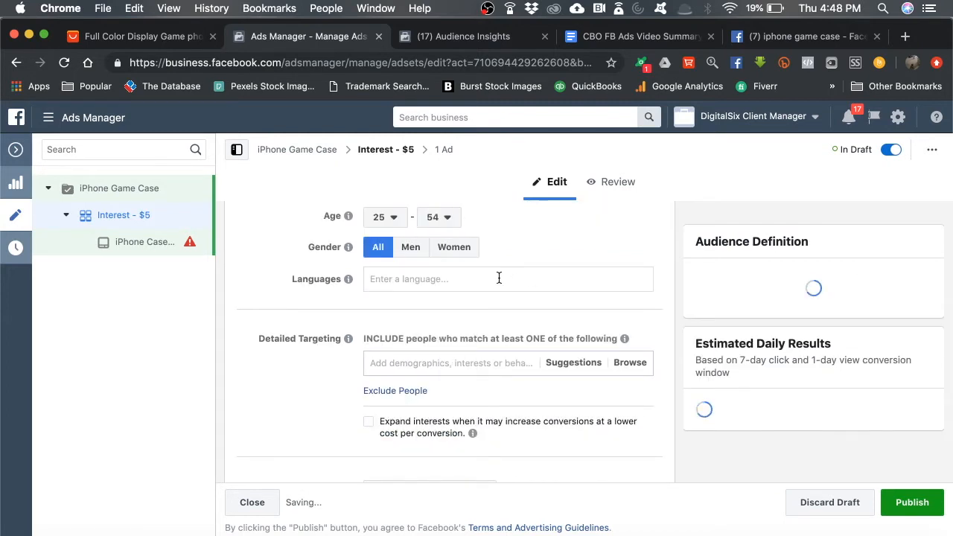
pyautogui.click(499, 278)
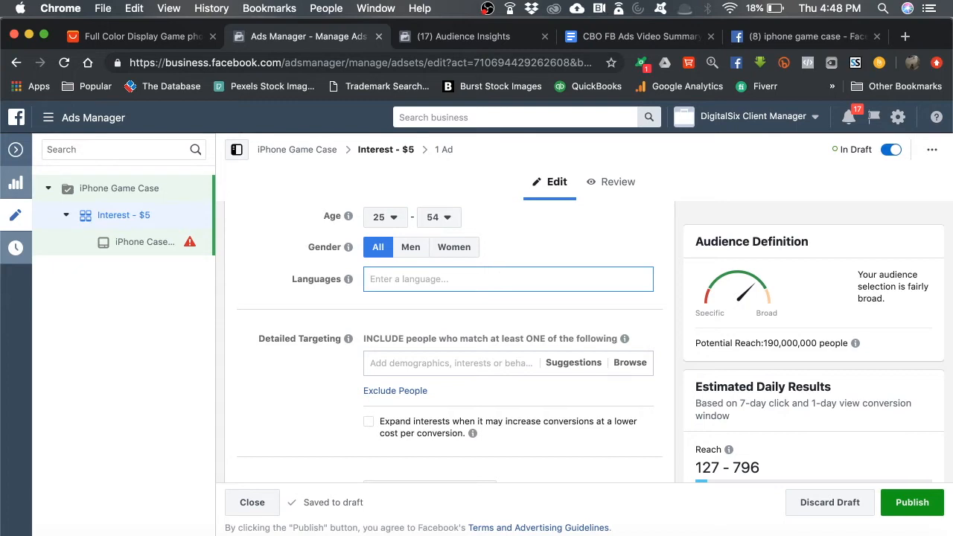
pyautogui.write('engpi')
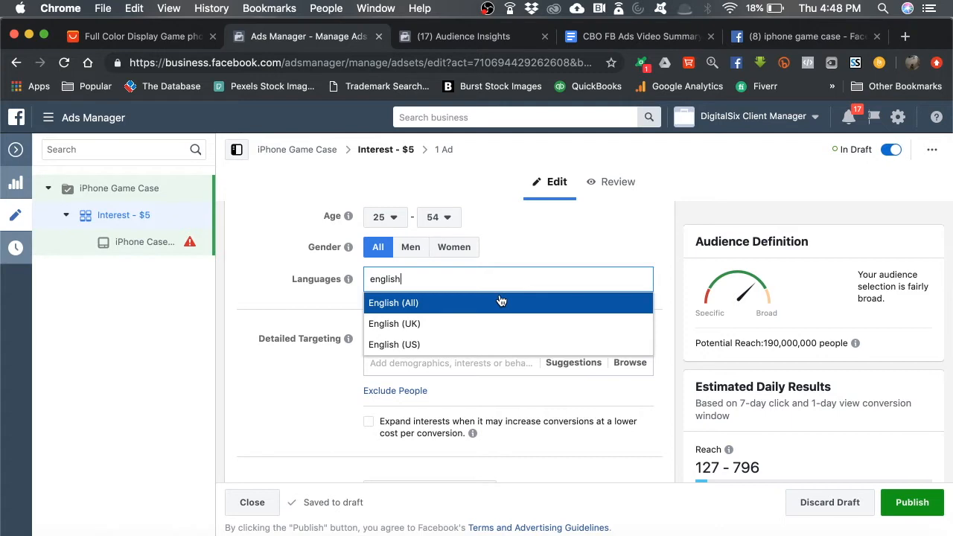
pyautogui.press('Return')
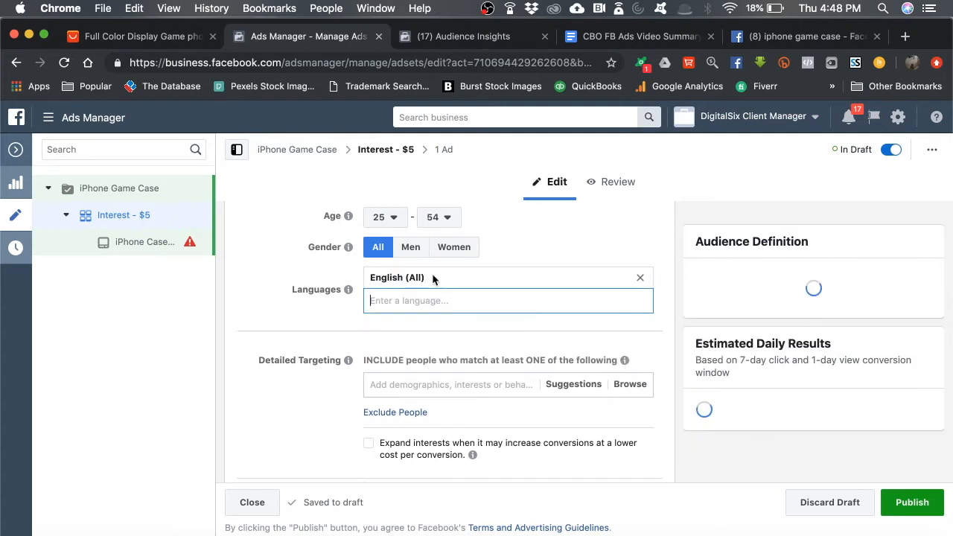
# - Switch the ad set from automatic placements to Edit Placements
pyautogui.scroll(-2, 313, 317)
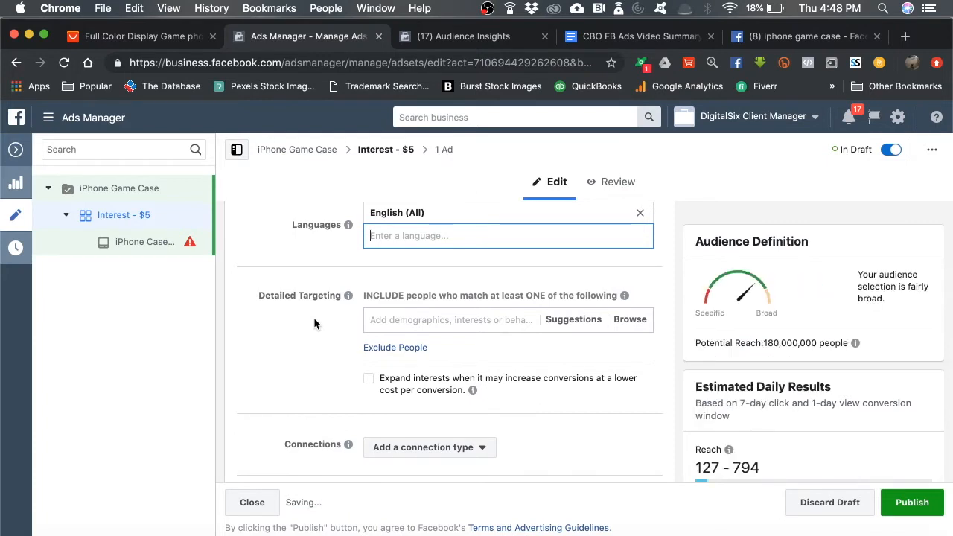
pyautogui.scroll(-10, 313, 319)
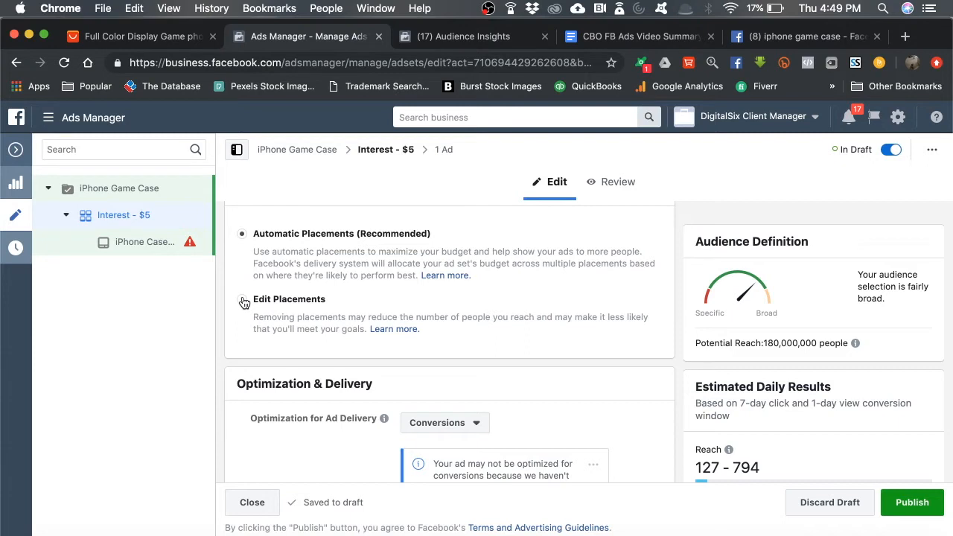
pyautogui.click(277, 315)
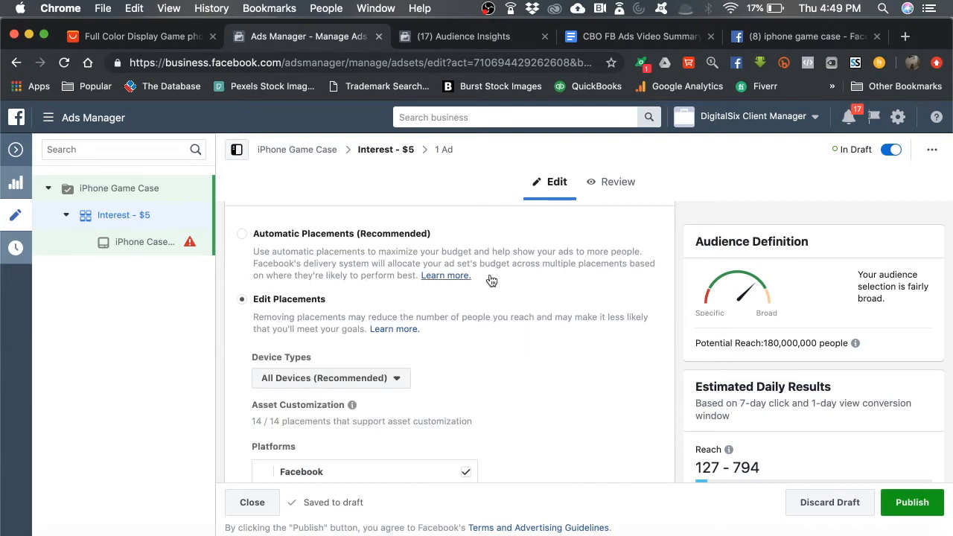
# - Deselect all Facebook platform placements except Feeds
pyautogui.scroll(-1, 521, 280)
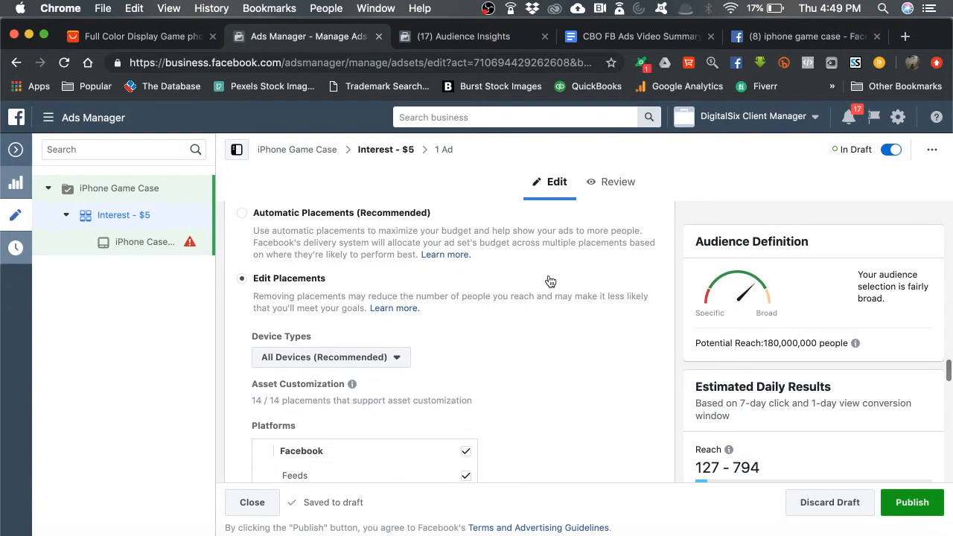
pyautogui.scroll(-5, 550, 281)
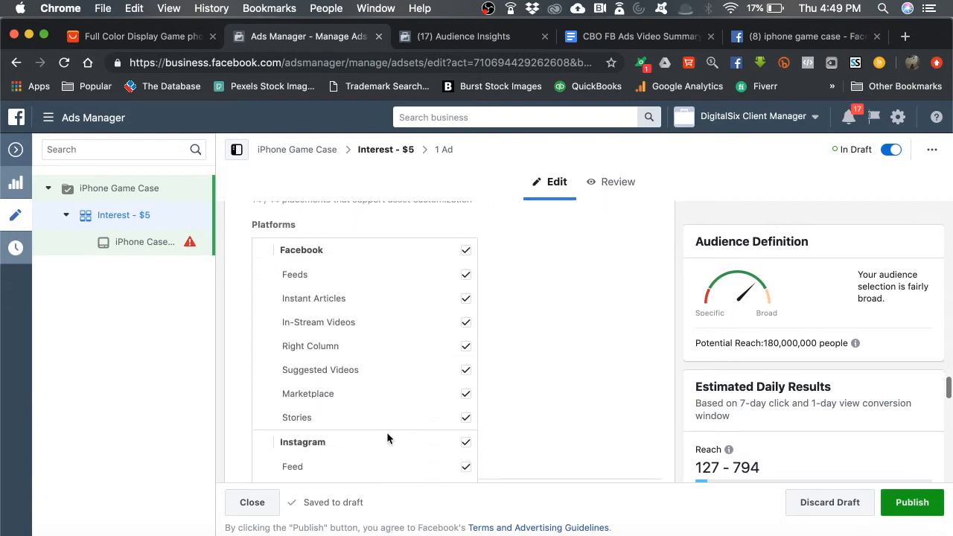
pyautogui.scroll(-8, 650, 252)
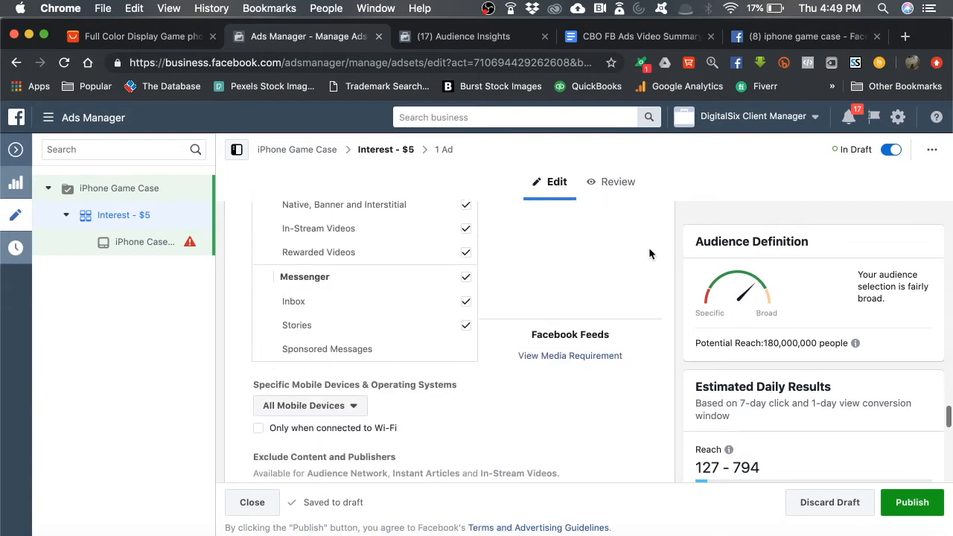
pyautogui.scroll(6, 480, 419)
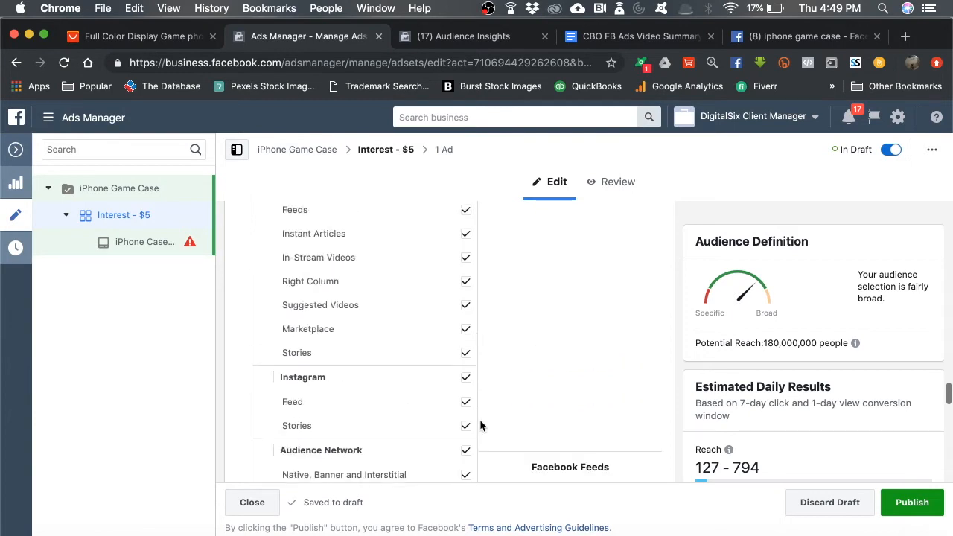
pyautogui.scroll(2, 480, 419)
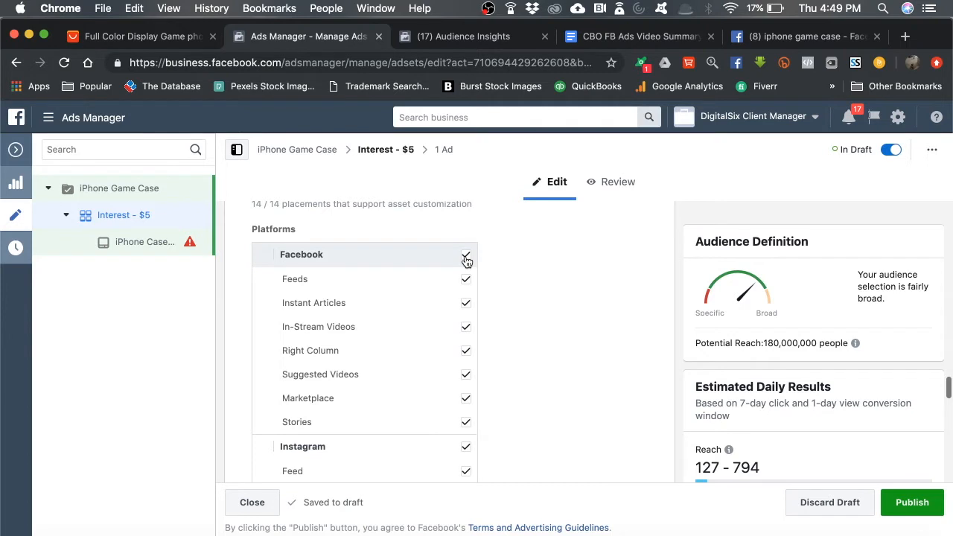
pyautogui.click(466, 257)
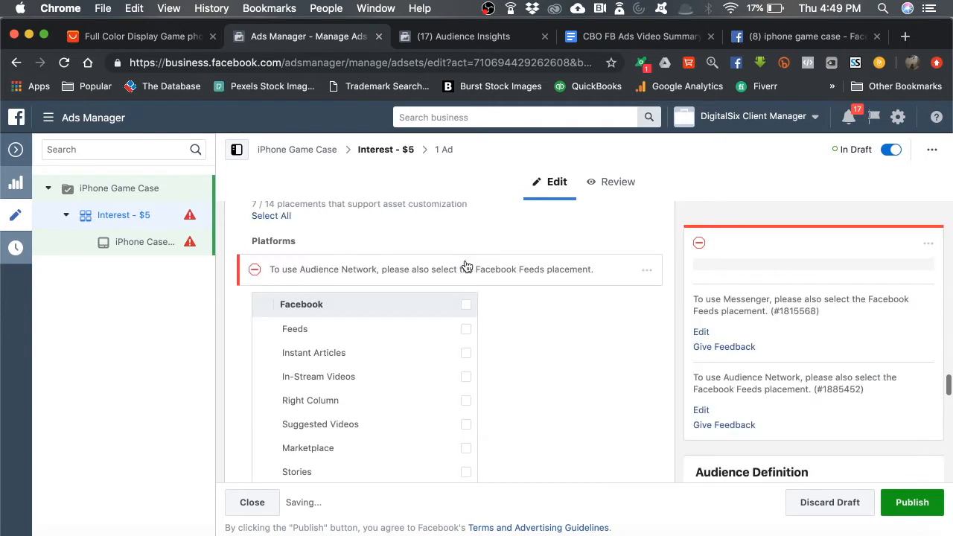
pyautogui.click(469, 334)
# - Exclude Instagram Stories and all Audience Network and Messenger placements, keeping only Instagram Feed from those platforms
pyautogui.scroll(-2, 468, 377)
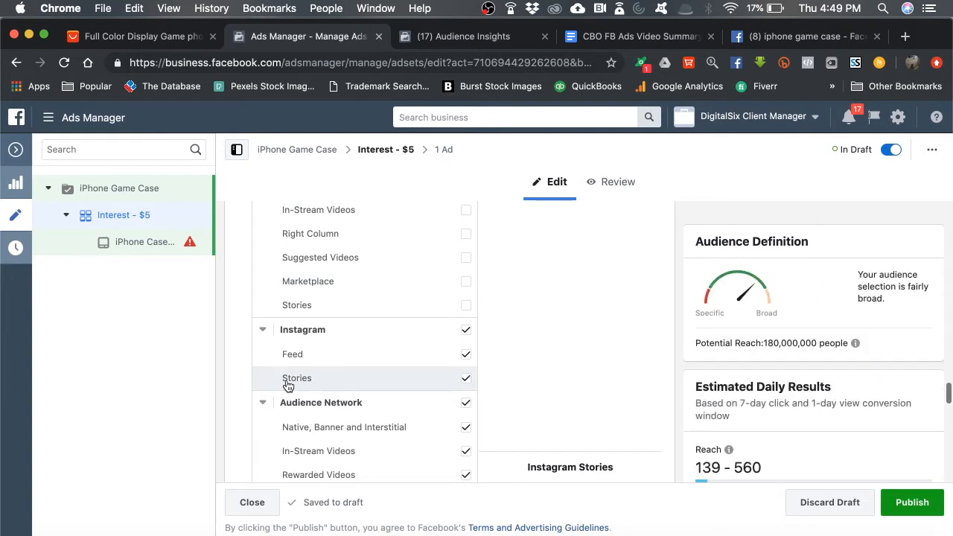
pyautogui.click(262, 387)
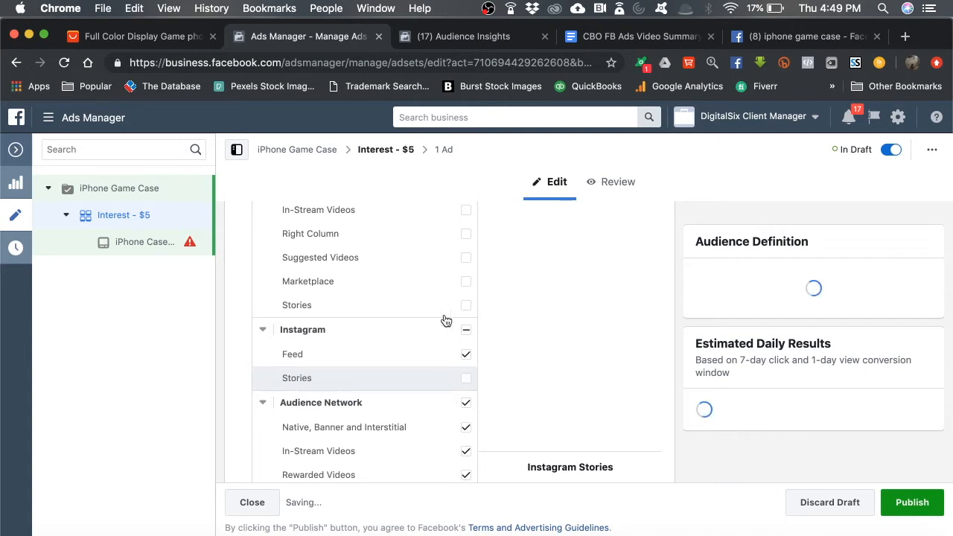
pyautogui.scroll(-2, 457, 404)
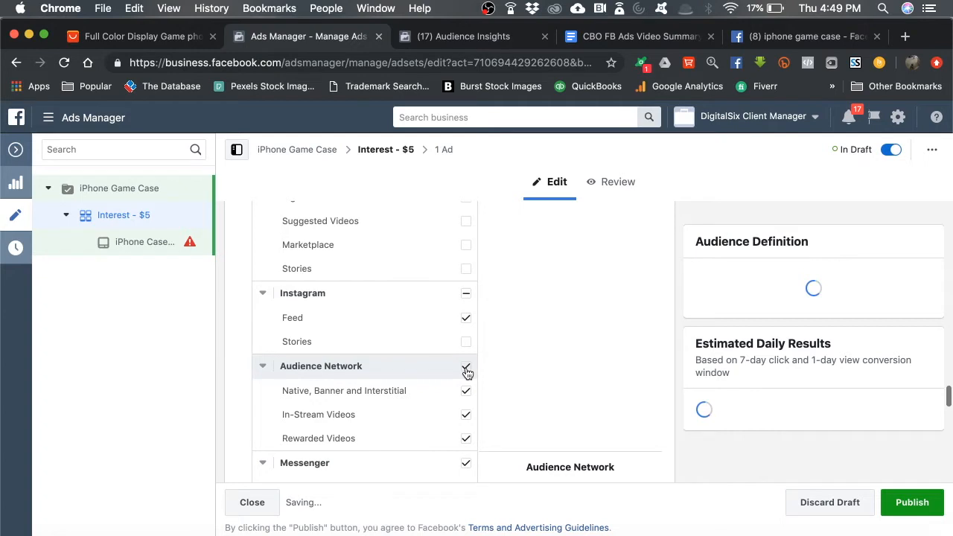
pyautogui.click(466, 367)
pyautogui.scroll(-3, 467, 372)
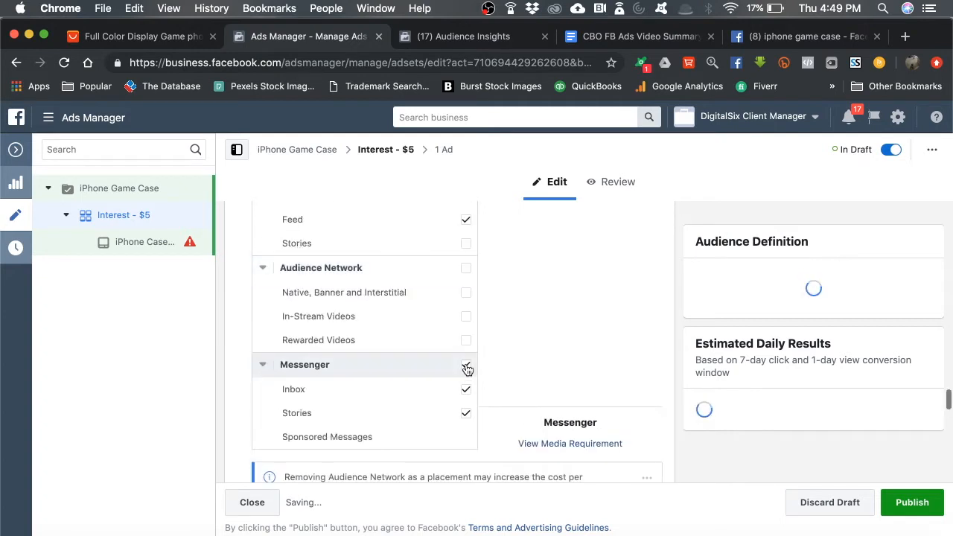
pyautogui.scroll(4, 375, 290)
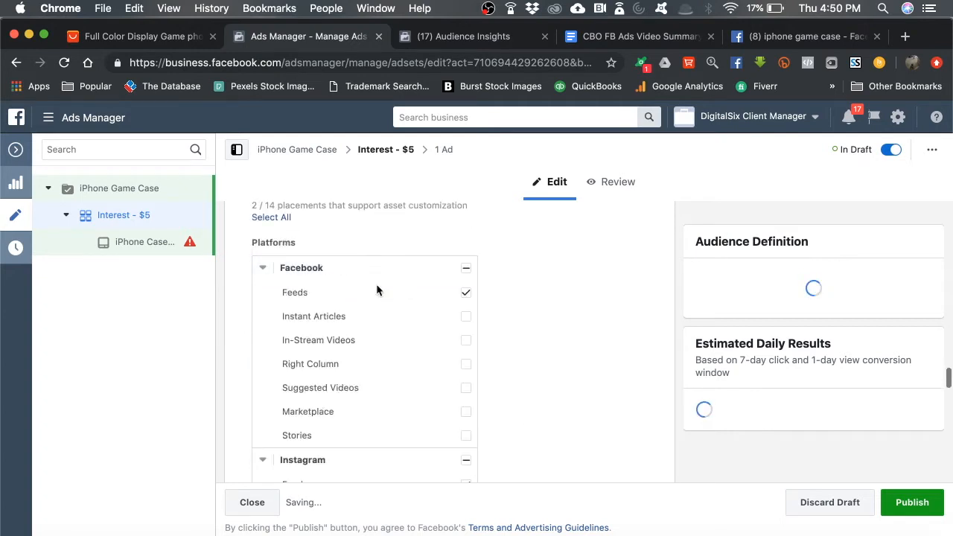
# - Review the ad set's remaining placements, conversion optimization, conversion window, bid strategy and charging settings
pyautogui.scroll(-3, 379, 368)
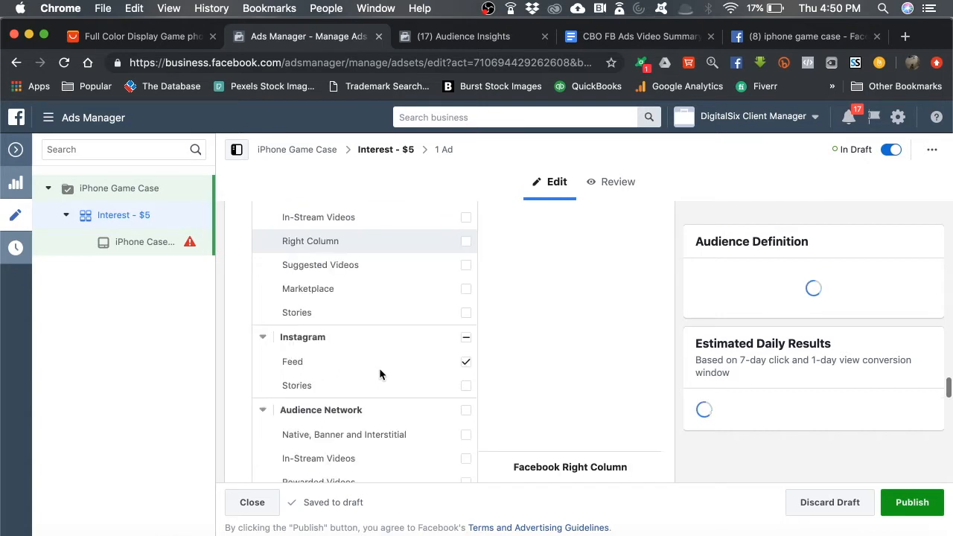
pyautogui.scroll(-4, 379, 367)
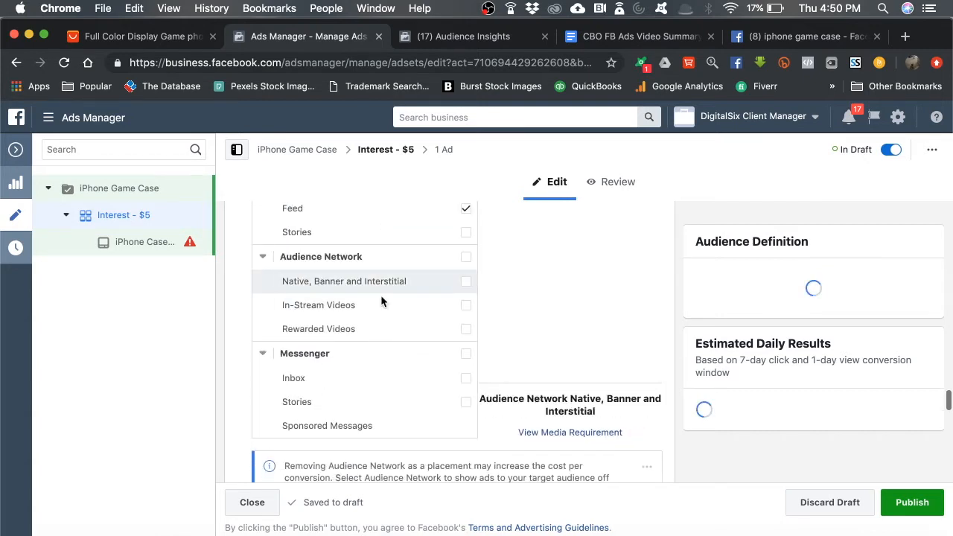
pyautogui.scroll(-2, 381, 296)
pyautogui.scroll(-1, 380, 295)
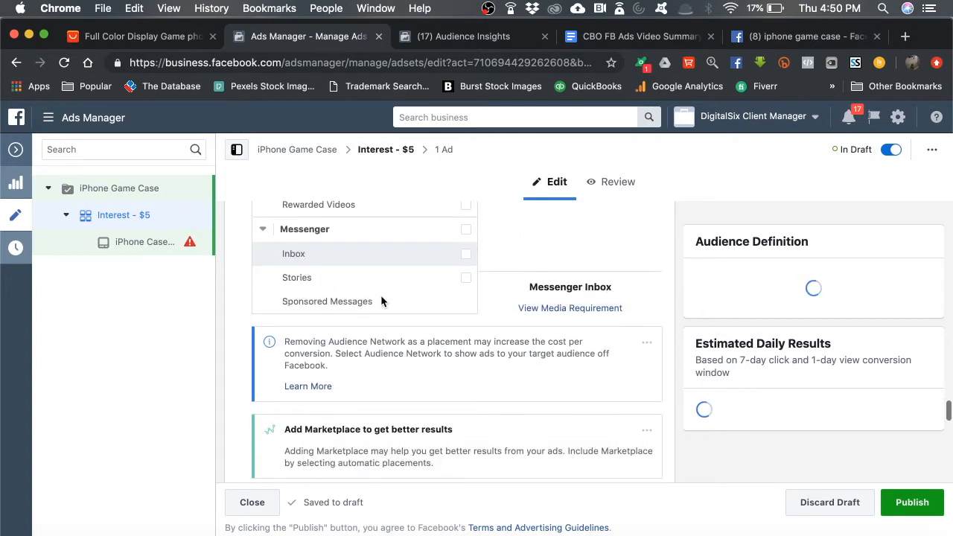
pyautogui.scroll(-2, 381, 295)
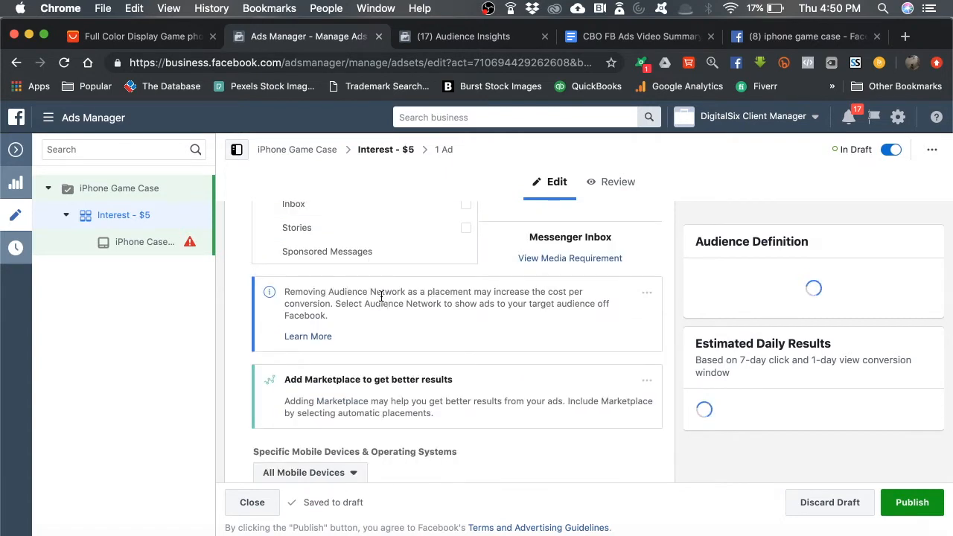
pyautogui.scroll(-5, 381, 295)
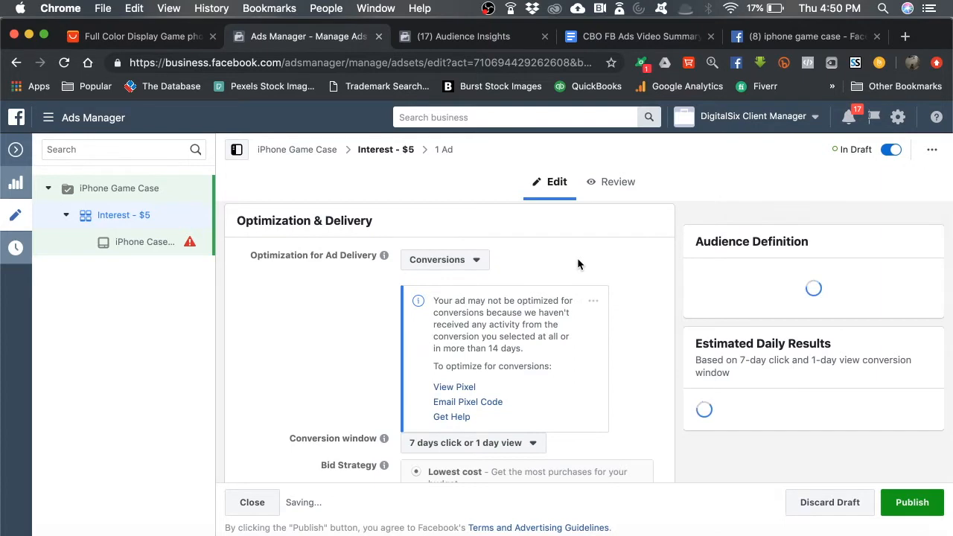
pyautogui.scroll(-3, 573, 249)
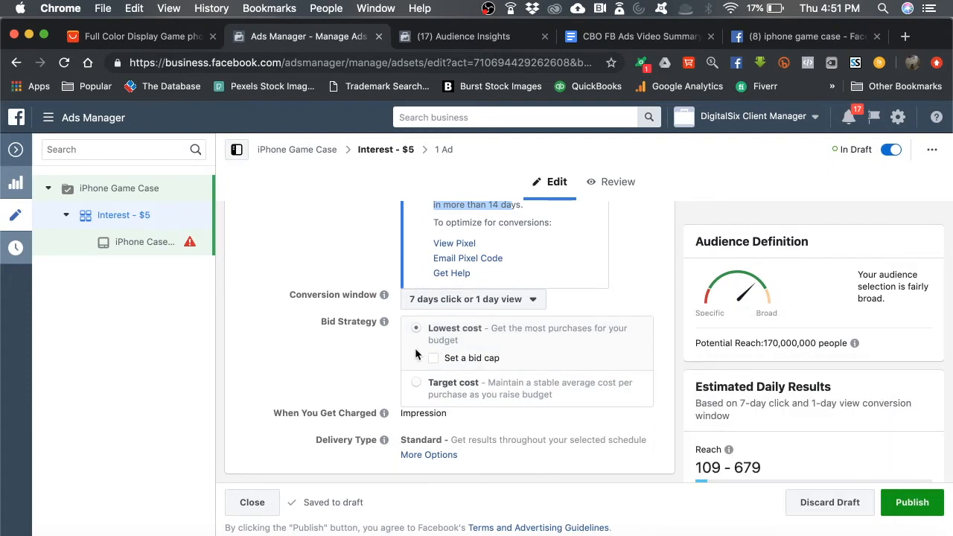
pyautogui.moveTo(470, 328)
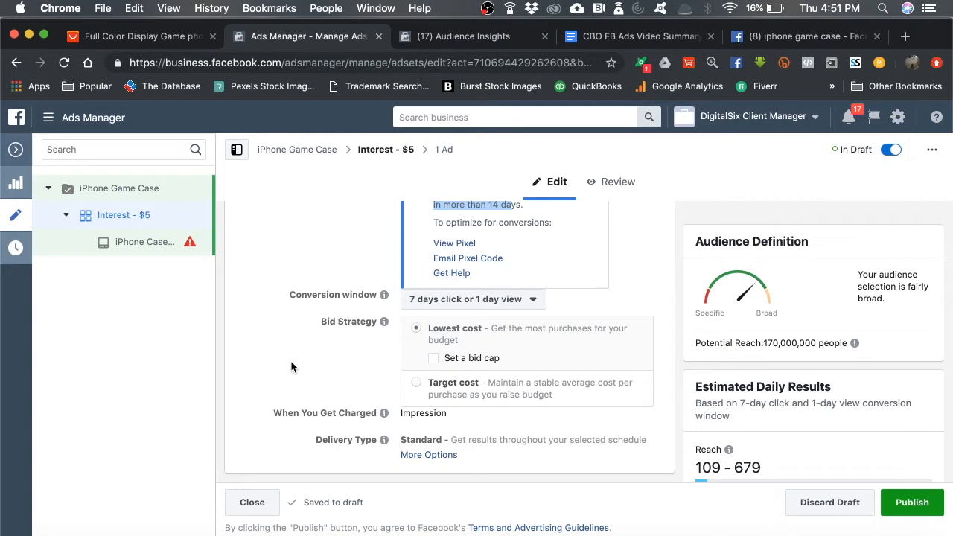
pyautogui.moveTo(383, 413)
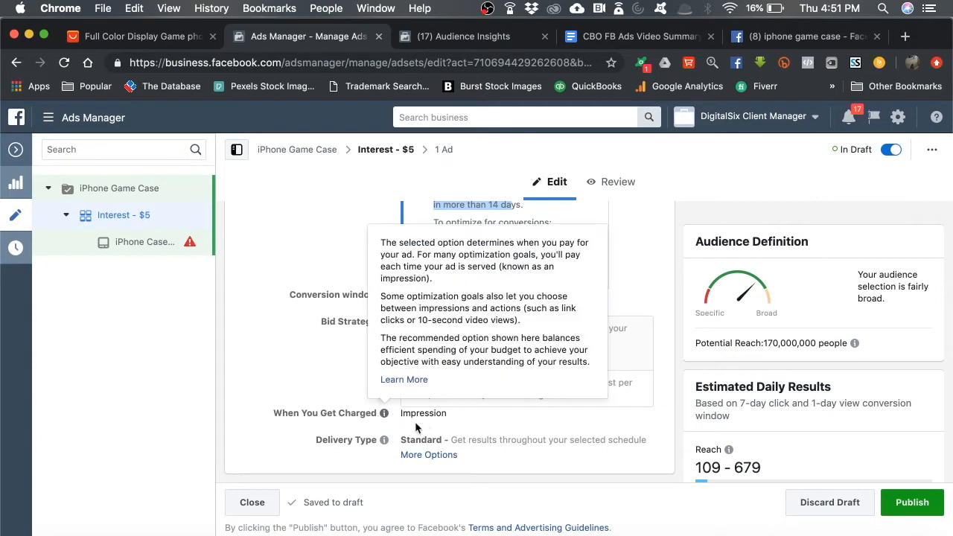
pyautogui.scroll(5, 326, 414)
pyautogui.scroll(15, 325, 414)
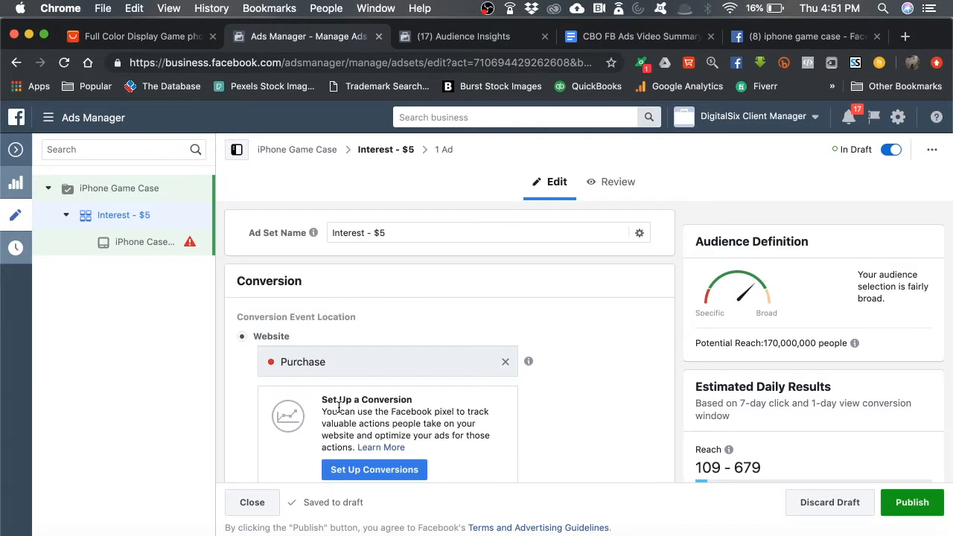
# - Close the ad set editor and start duplicating the Interest - $5 ad set with 9 copies
pyautogui.click(258, 504)
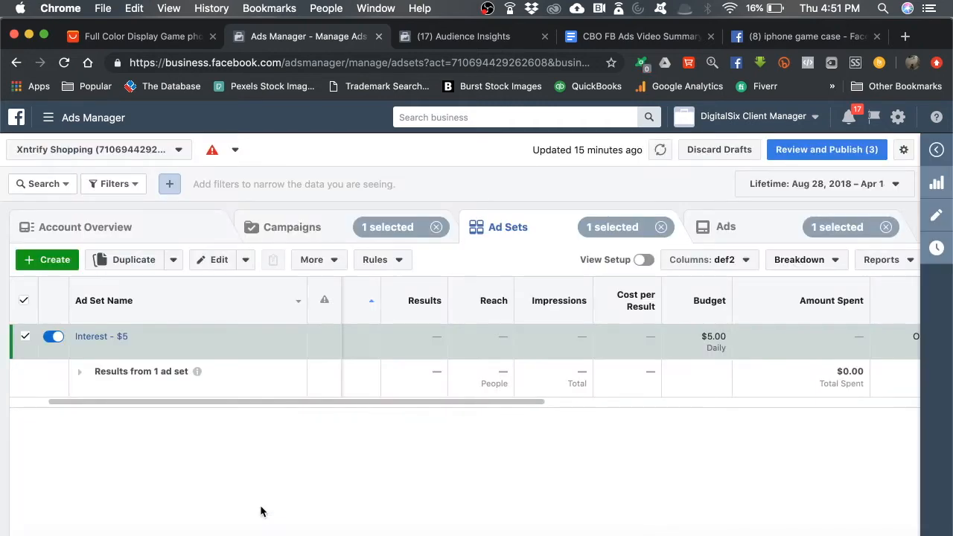
pyautogui.click(145, 264)
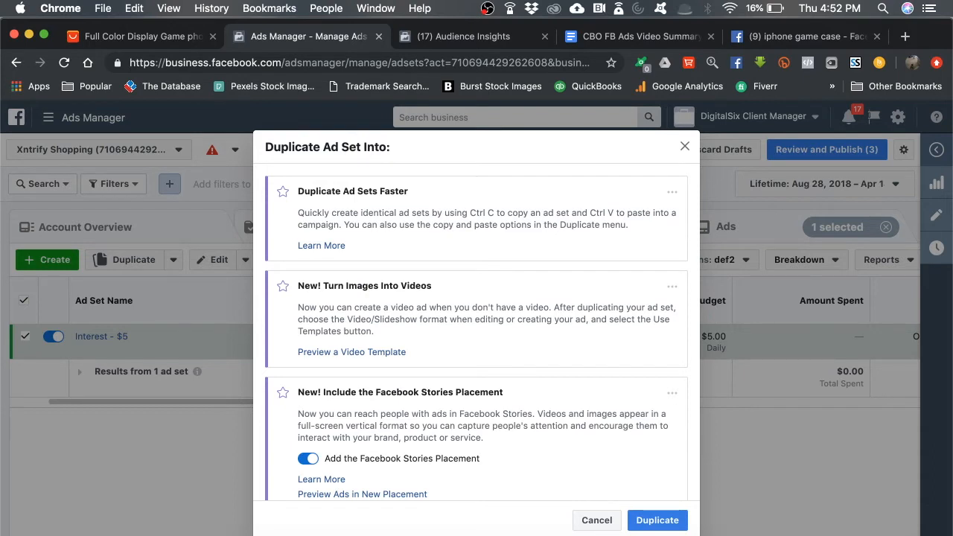
pyautogui.scroll(-4, 550, 237)
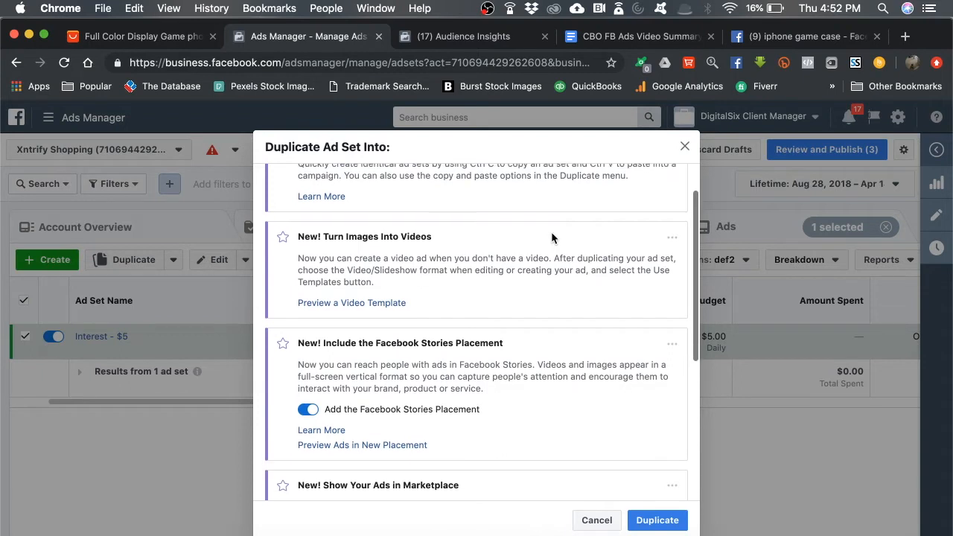
pyautogui.scroll(-5, 550, 236)
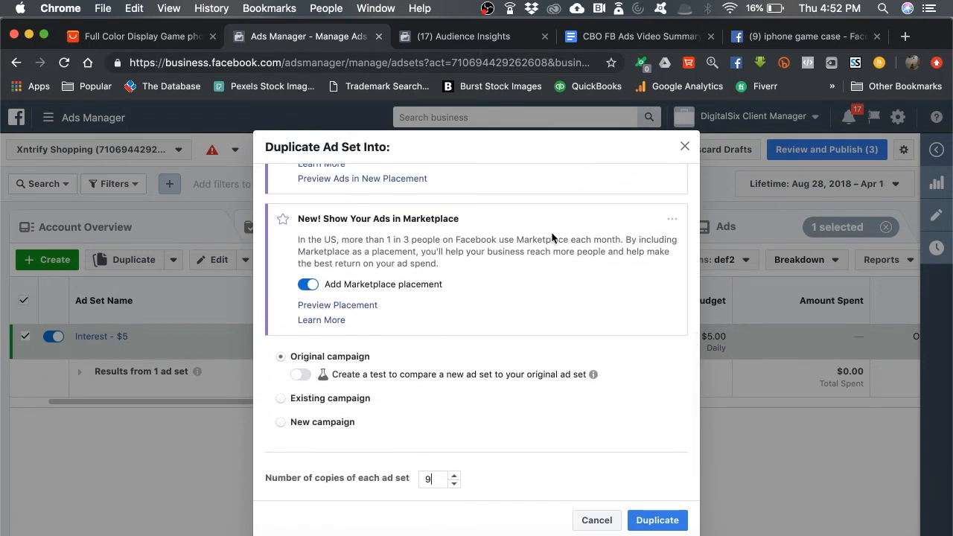
# - Turn off adding the Marketplace and Facebook Stories placements, and duplicate the ad set into the original campaign
pyautogui.click(310, 286)
pyautogui.scroll(5, 324, 280)
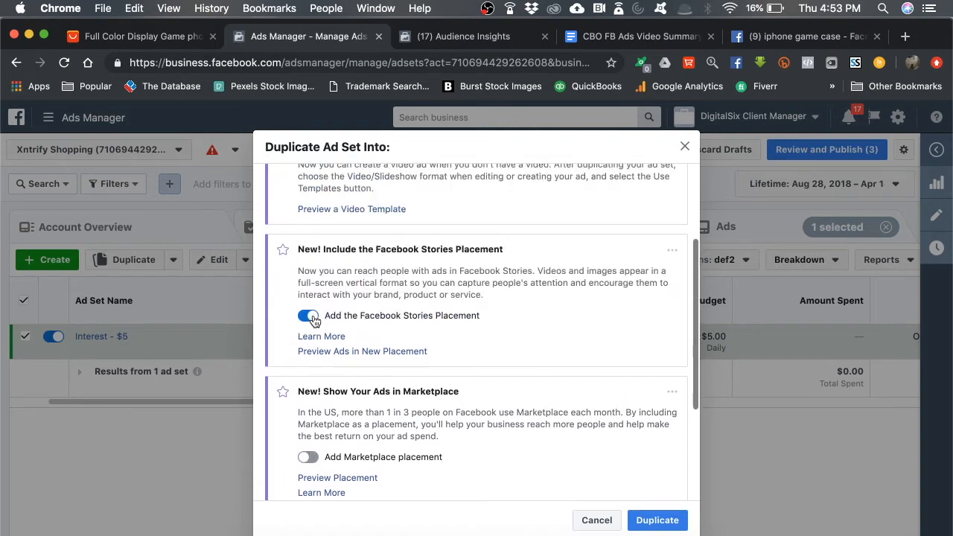
pyautogui.click(309, 317)
pyautogui.scroll(4, 338, 279)
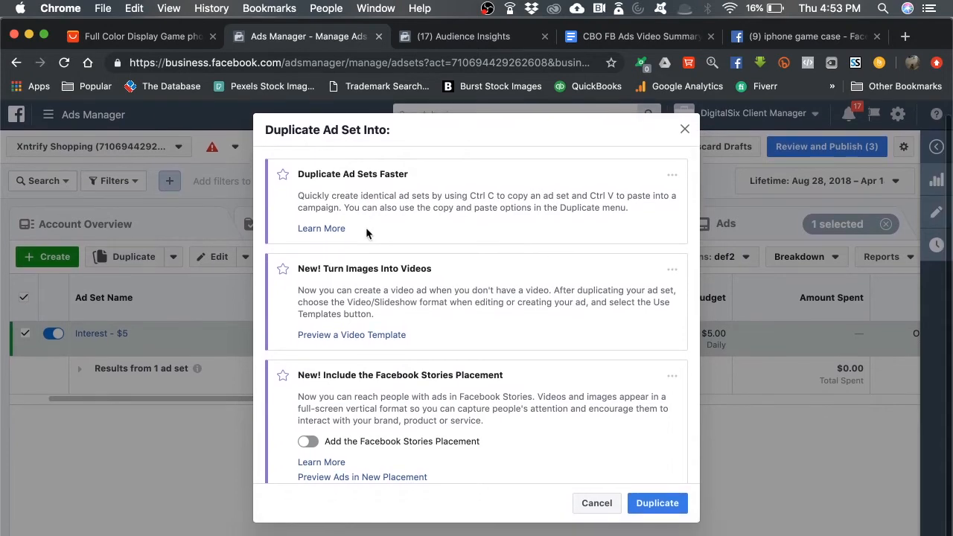
pyautogui.scroll(-9, 584, 241)
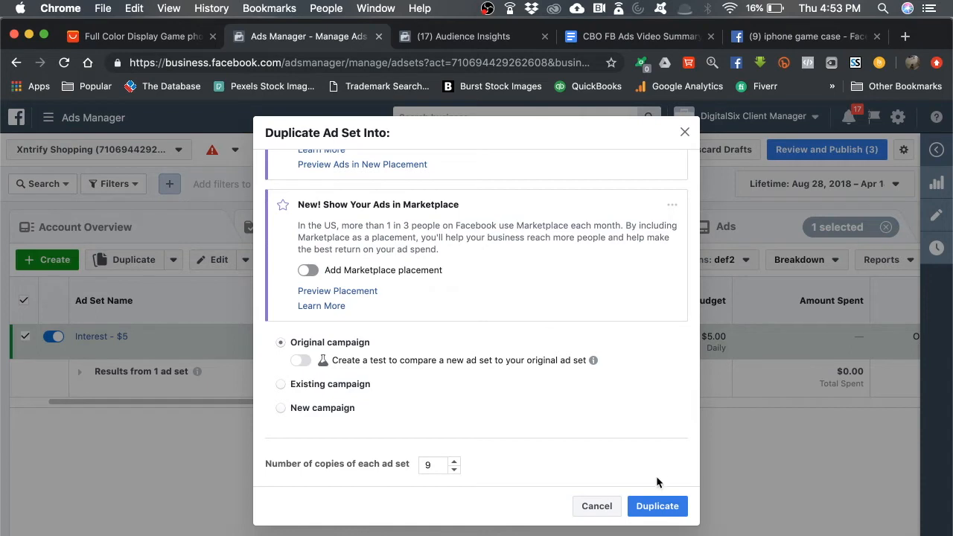
pyautogui.click(655, 505)
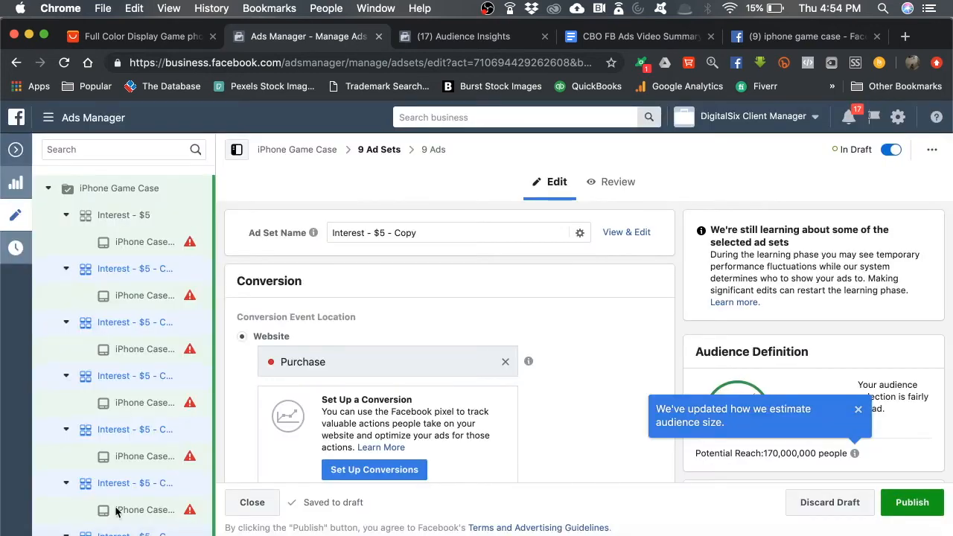
# - Close the editor covering all nine copies and open only the first Interest - $5 - Copy ad set for editing
pyautogui.click(251, 503)
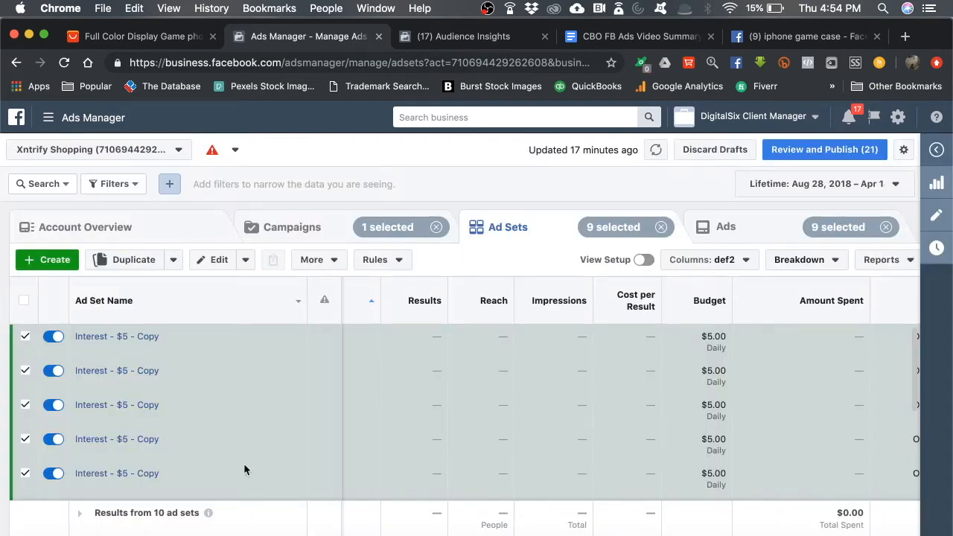
pyautogui.scroll(-2, 72, 351)
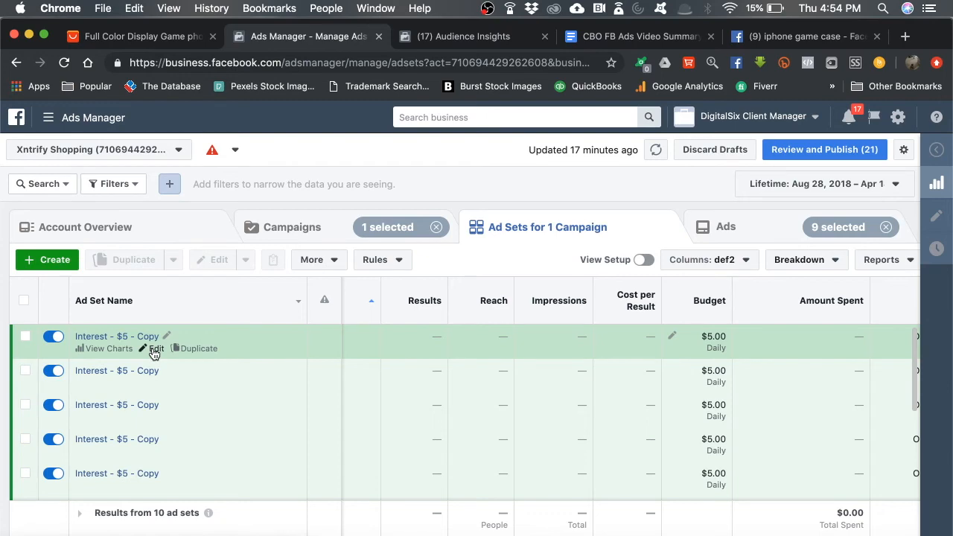
pyautogui.click(154, 349)
# - Review the copied ad set's budget, schedule, locations, age, gender and language down to detailed targeting, and dismiss the audience size notice
pyautogui.scroll(-2, 591, 310)
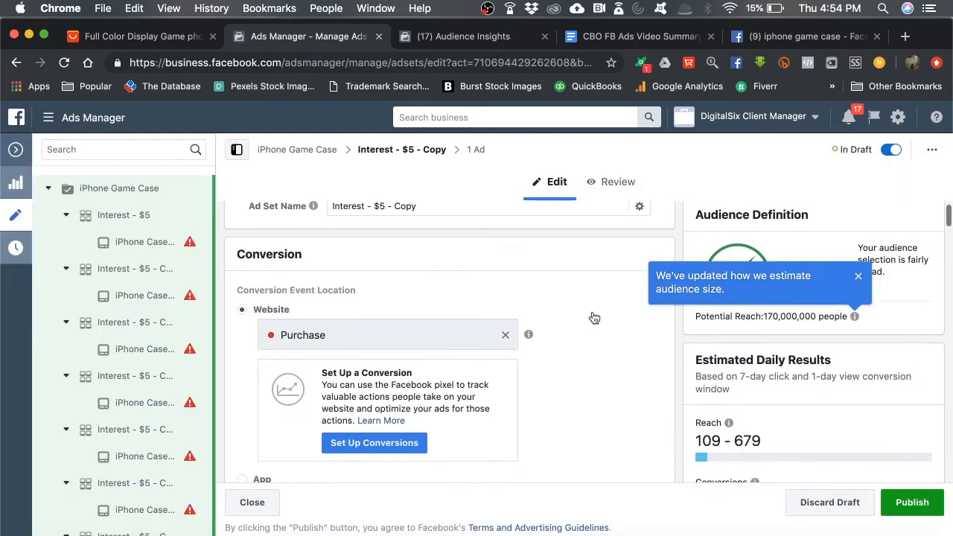
pyautogui.scroll(-5, 594, 318)
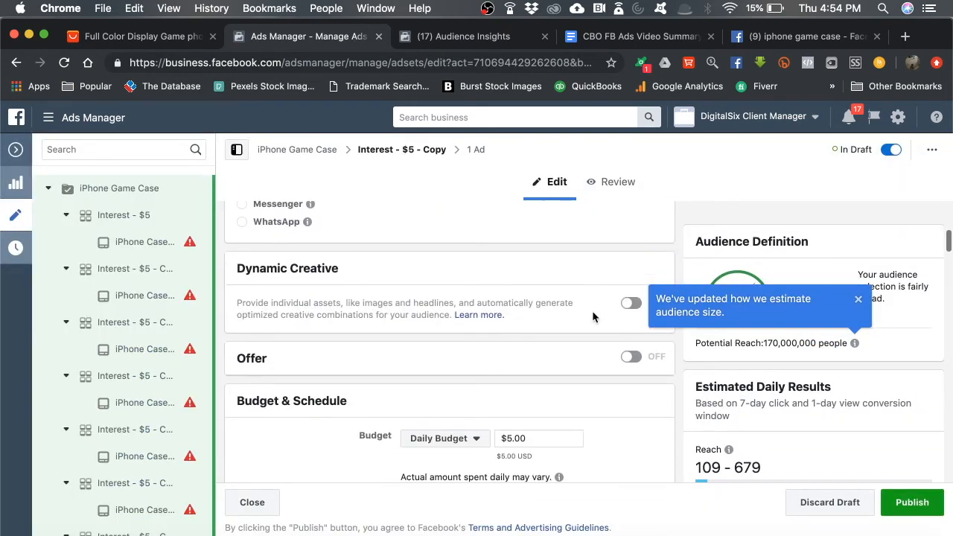
pyautogui.scroll(-2, 593, 318)
pyautogui.scroll(-5, 271, 305)
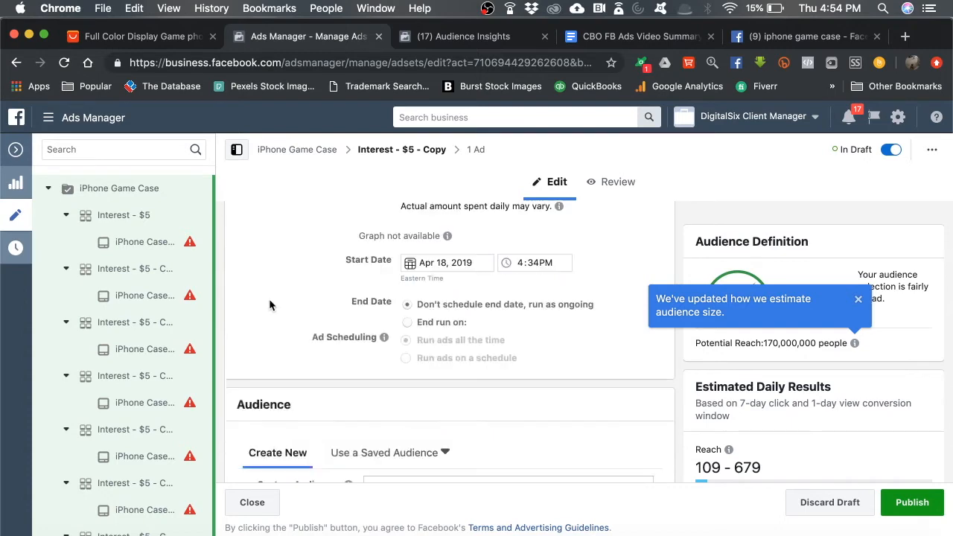
pyautogui.scroll(-7, 271, 378)
pyautogui.scroll(5, 309, 271)
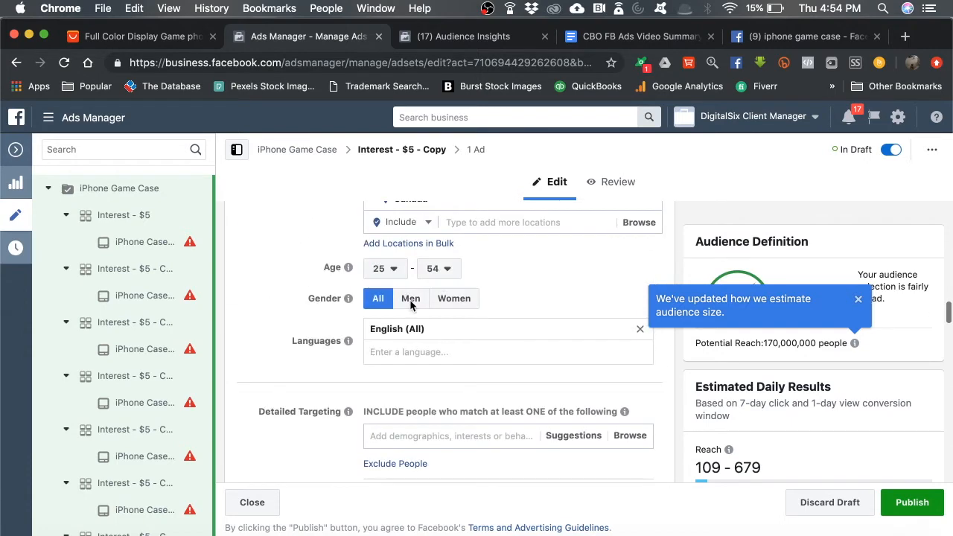
pyautogui.scroll(5, 309, 270)
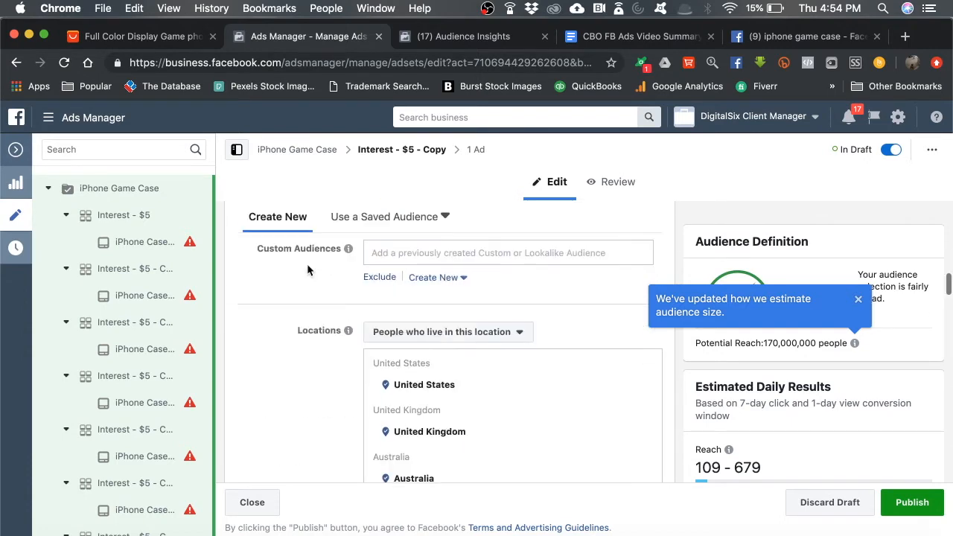
pyautogui.scroll(-5, 309, 270)
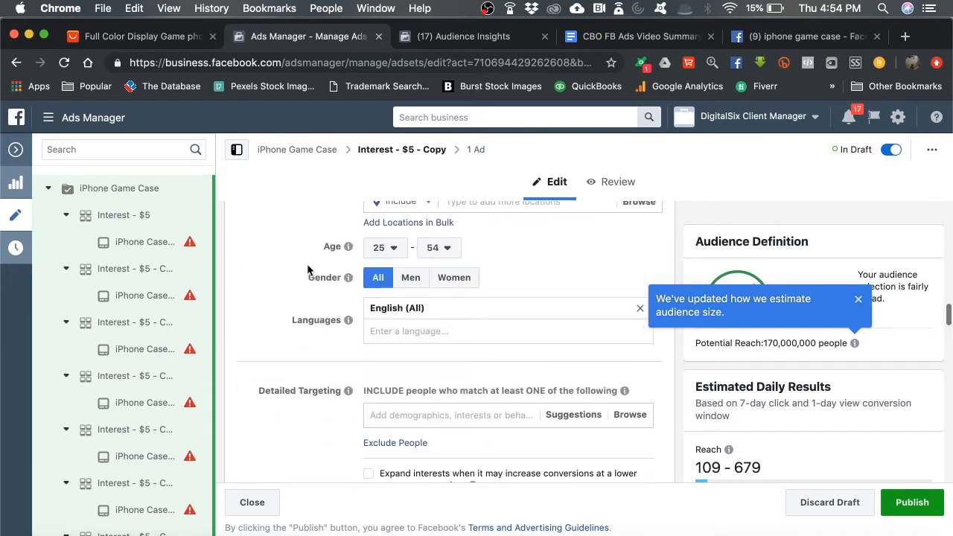
pyautogui.scroll(-2, 308, 269)
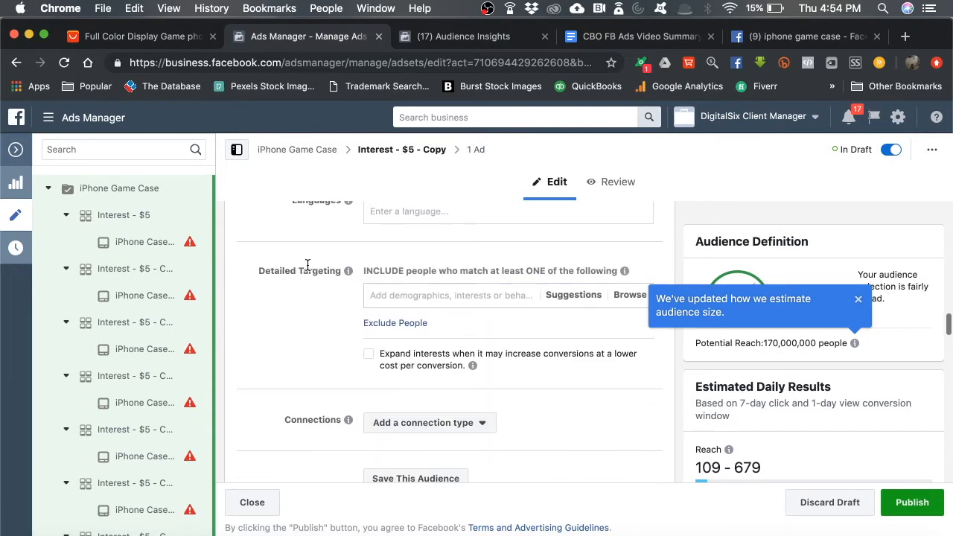
pyautogui.click(403, 295)
pyautogui.click(857, 301)
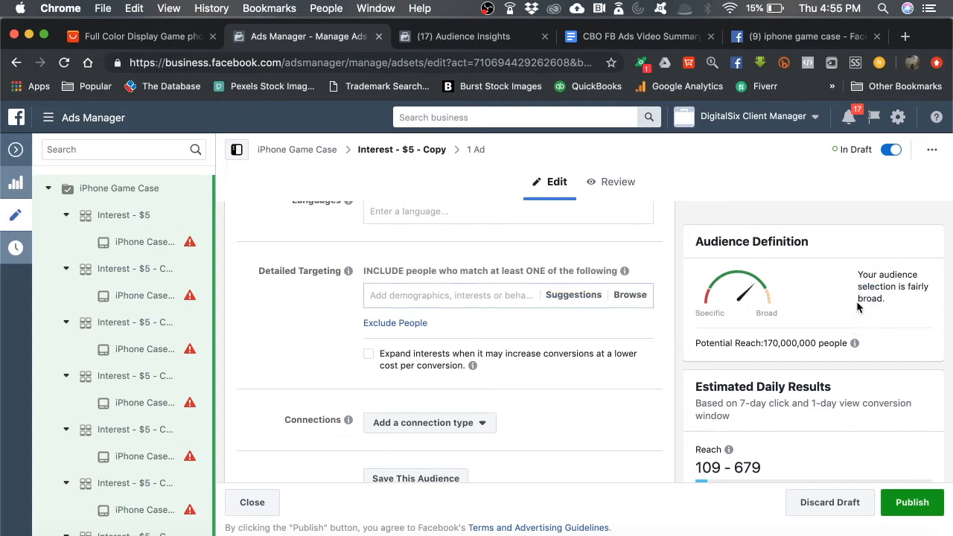
pyautogui.click(468, 290)
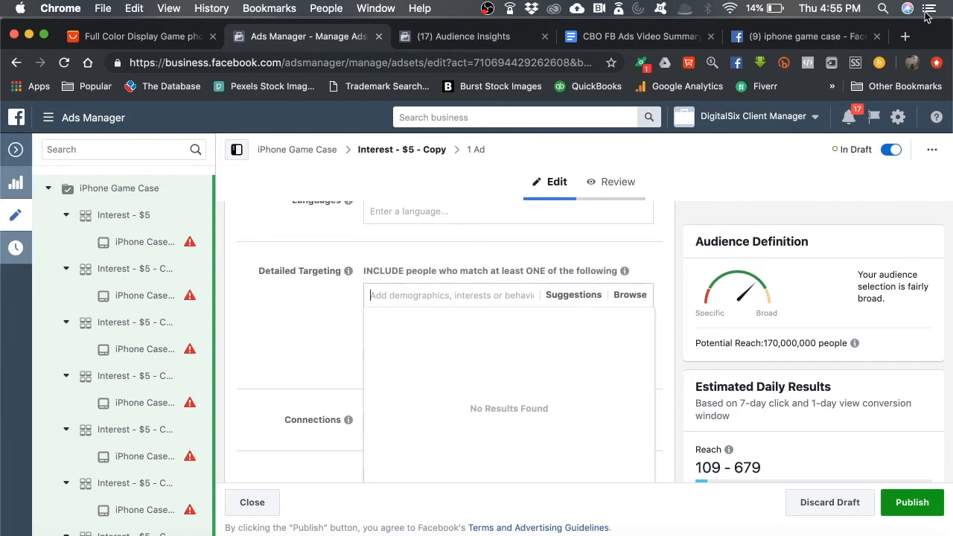
# - Search Google in a new browser tab for "popular phone games" and look through the popular titles
pyautogui.click(906, 36)
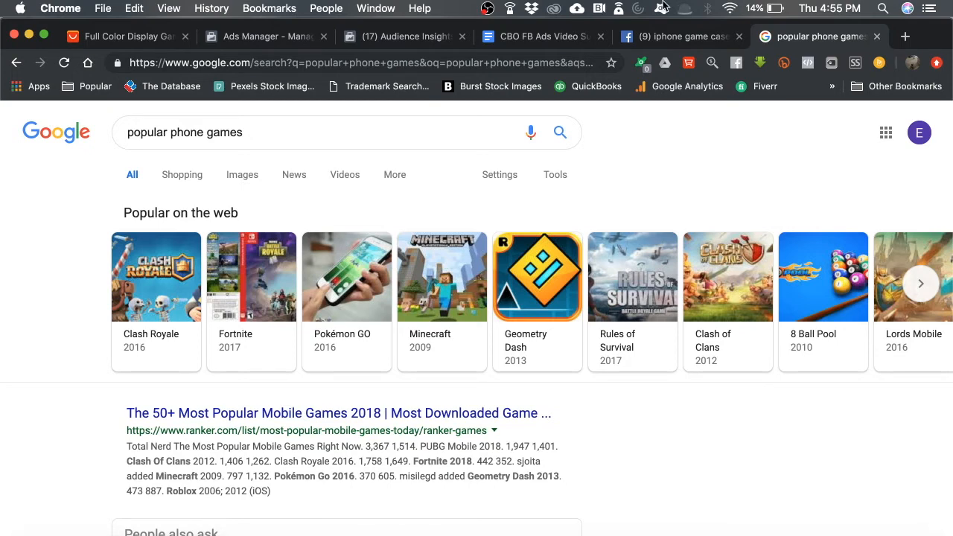
pyautogui.hscroll(1, 540, 255)
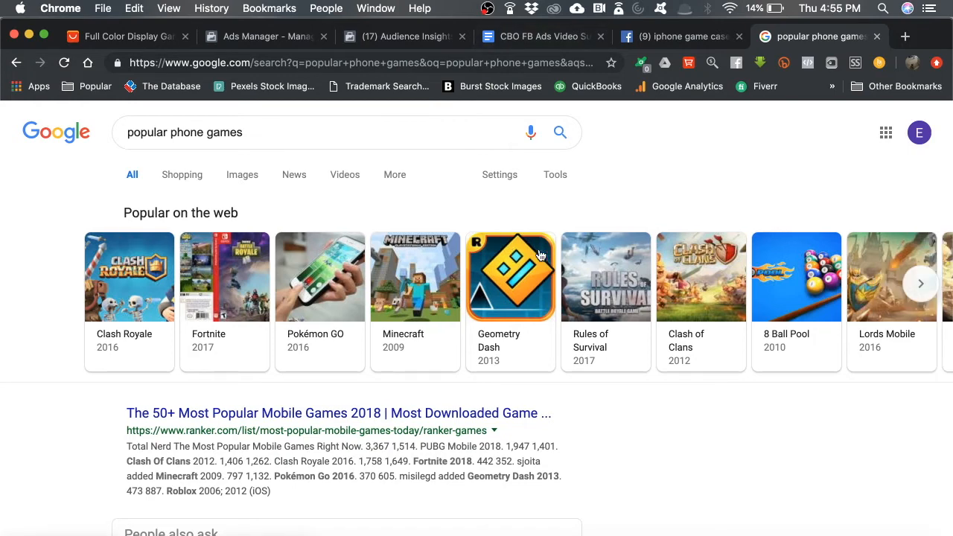
pyautogui.hscroll(-1, 701, 256)
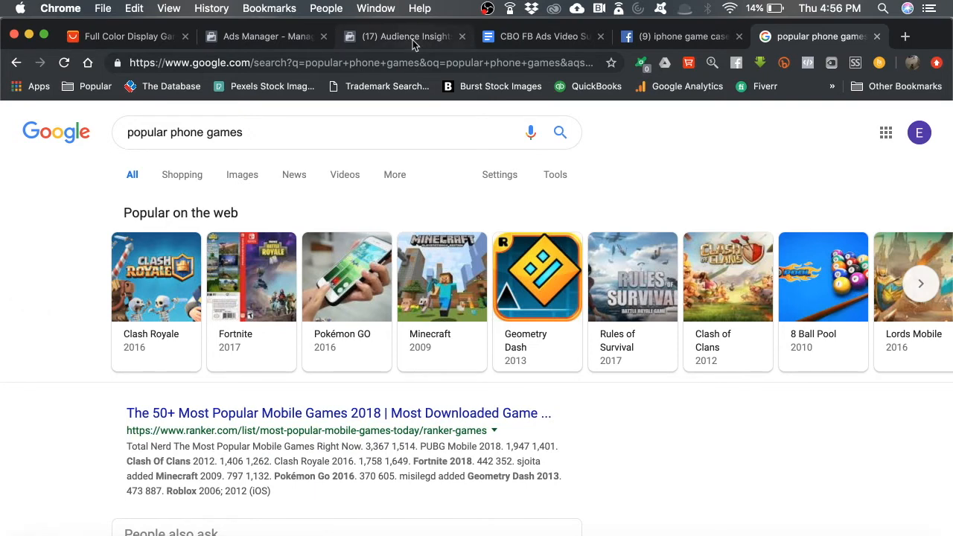
# - Return to Ads Manager and add the Fortnite interest to the first copy's detailed targeting
pyautogui.click(285, 37)
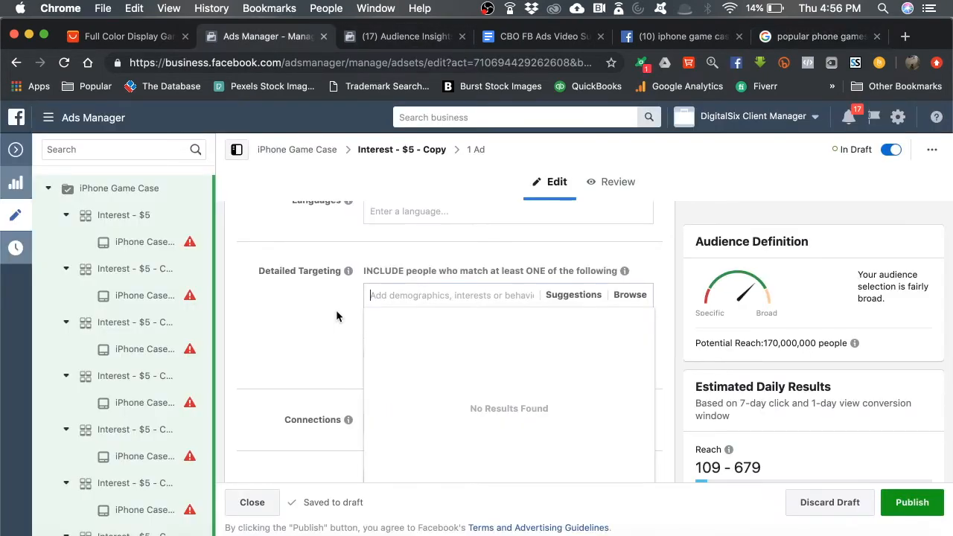
pyautogui.write('fortnite')
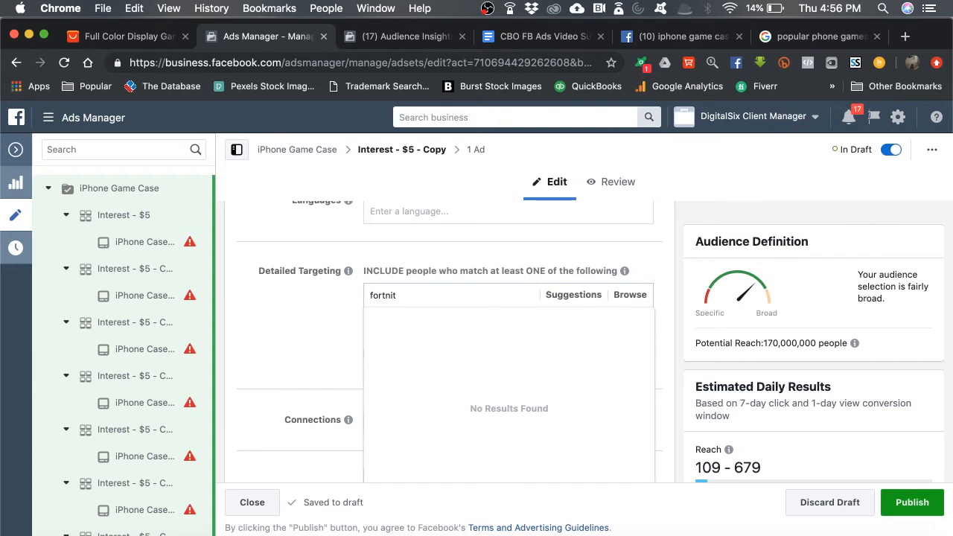
pyautogui.press('BackSpace')
pyautogui.press('BackSpace')
pyautogui.press('BackSpace')
pyautogui.write('n')
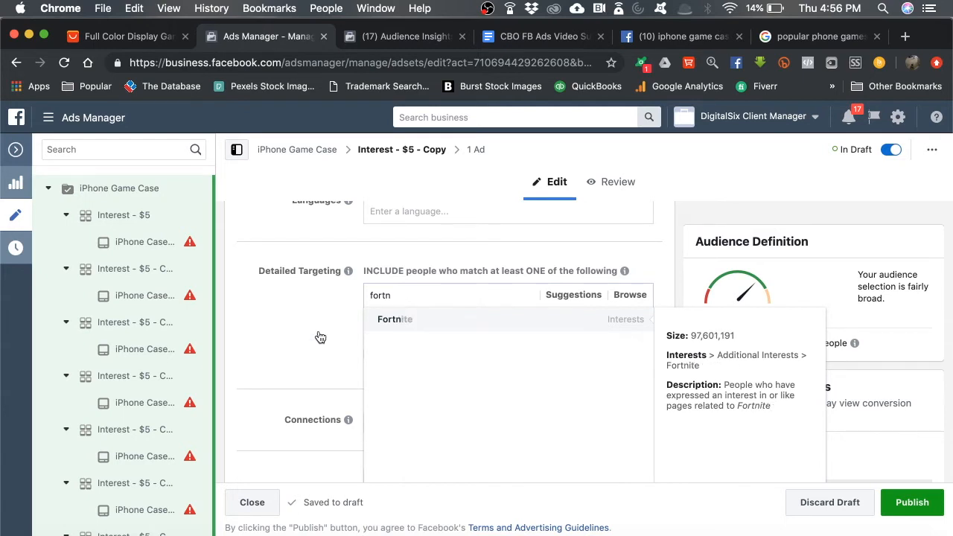
pyautogui.press('Return')
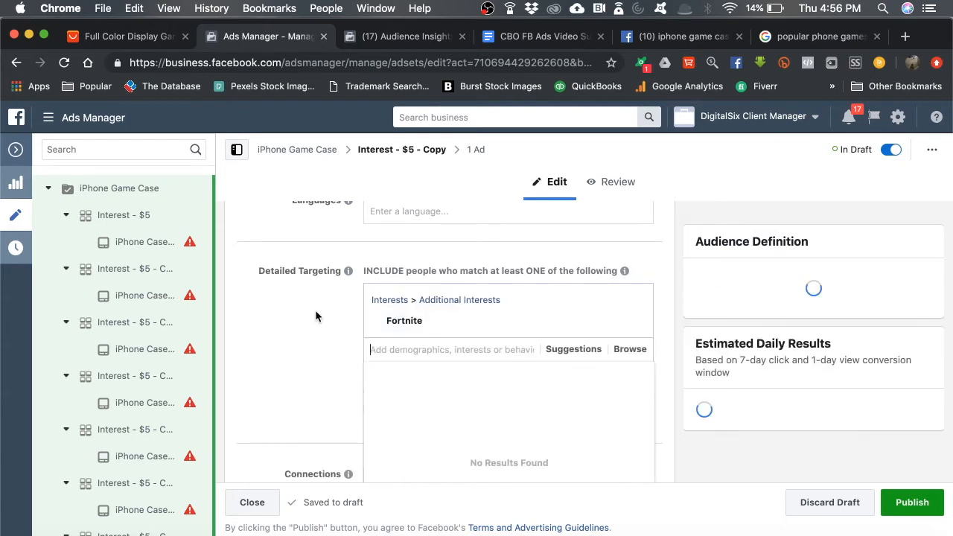
pyautogui.click(315, 309)
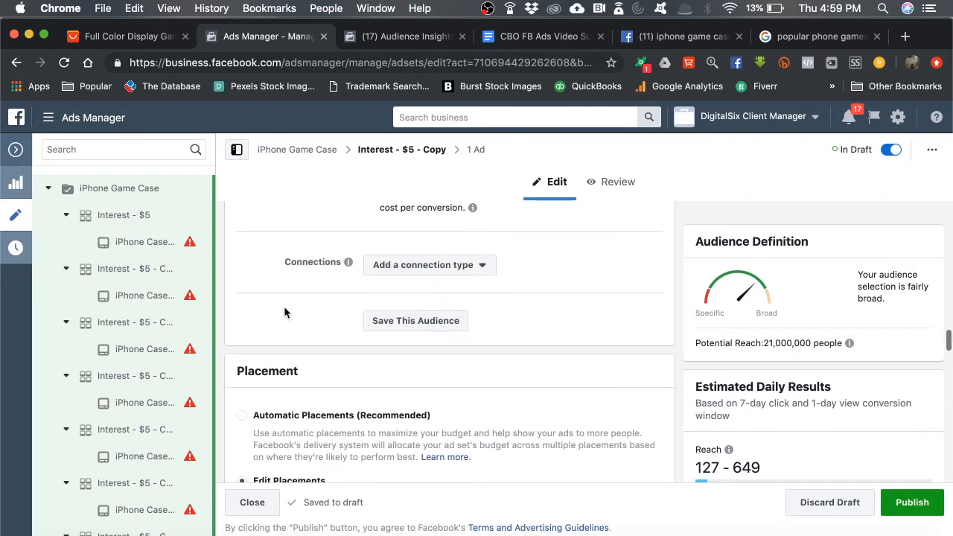
# - Rename the ad set as "Fortnite - $5" and close its editor
pyautogui.scroll(5, 283, 306)
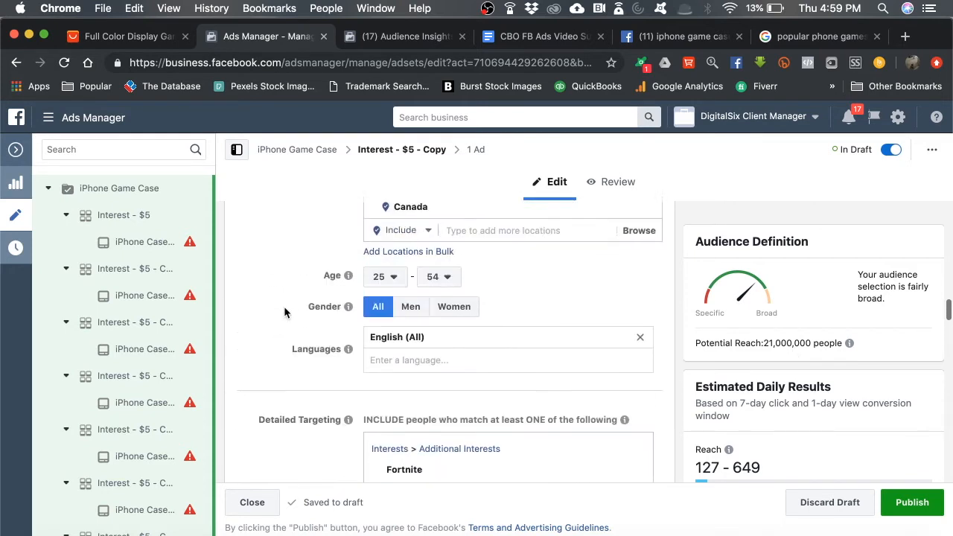
pyautogui.scroll(-3, 283, 306)
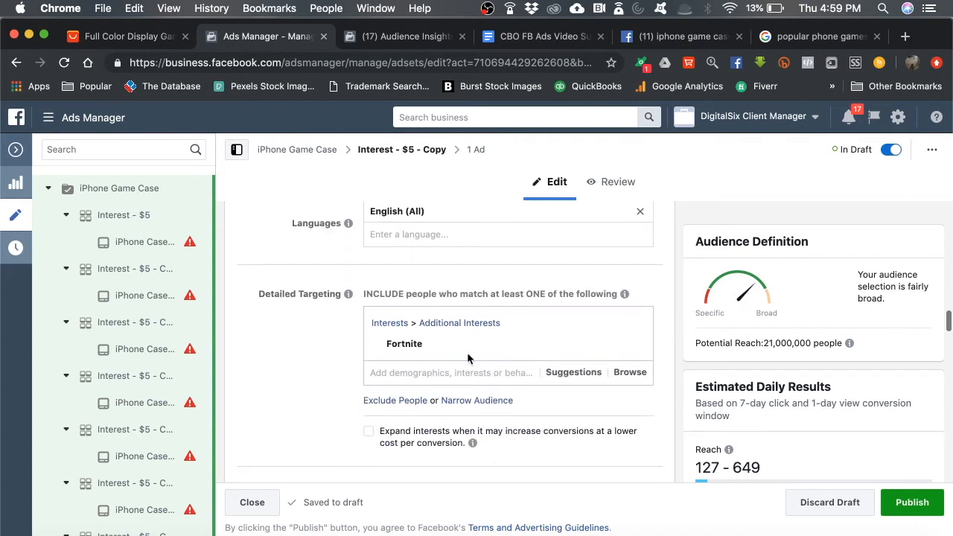
pyautogui.scroll(15, 321, 348)
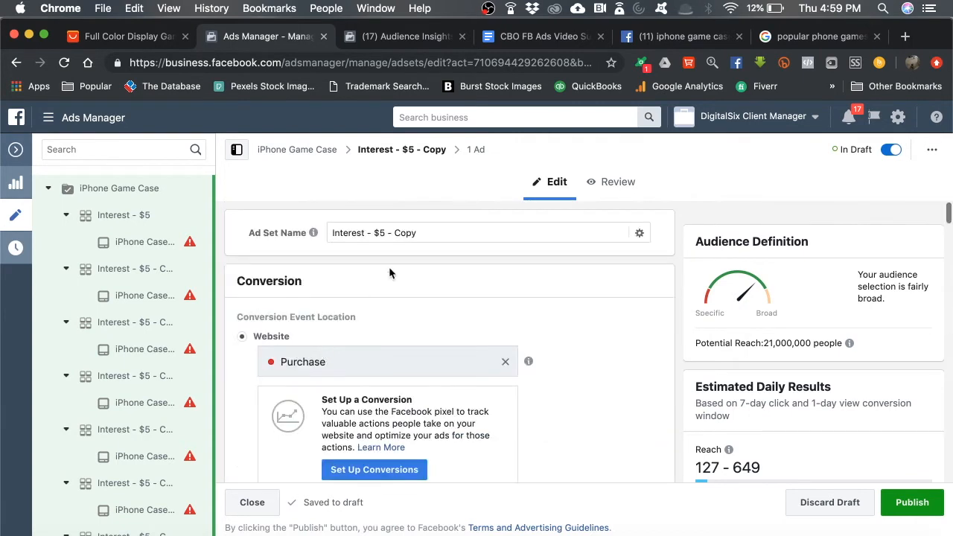
pyautogui.doubleClick(292, 232)
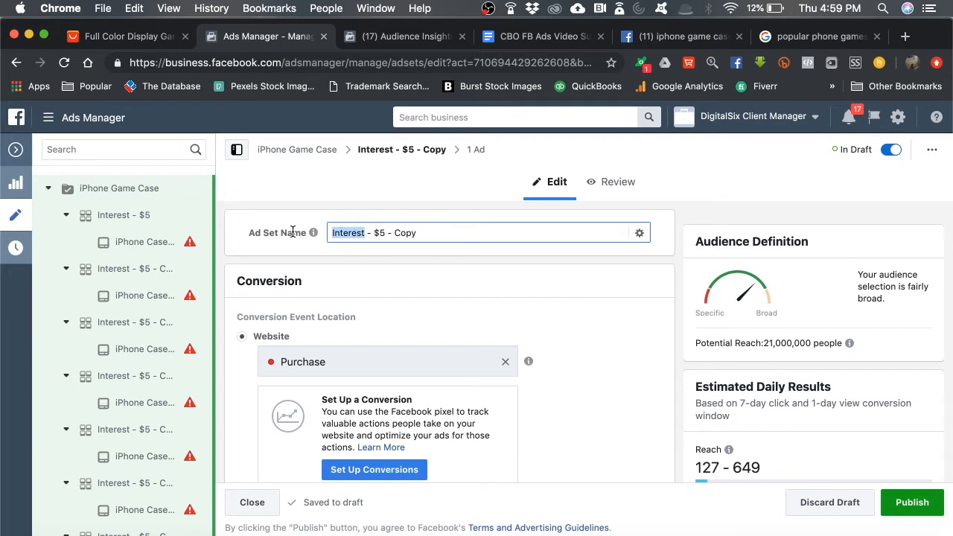
pyautogui.write('Fort')
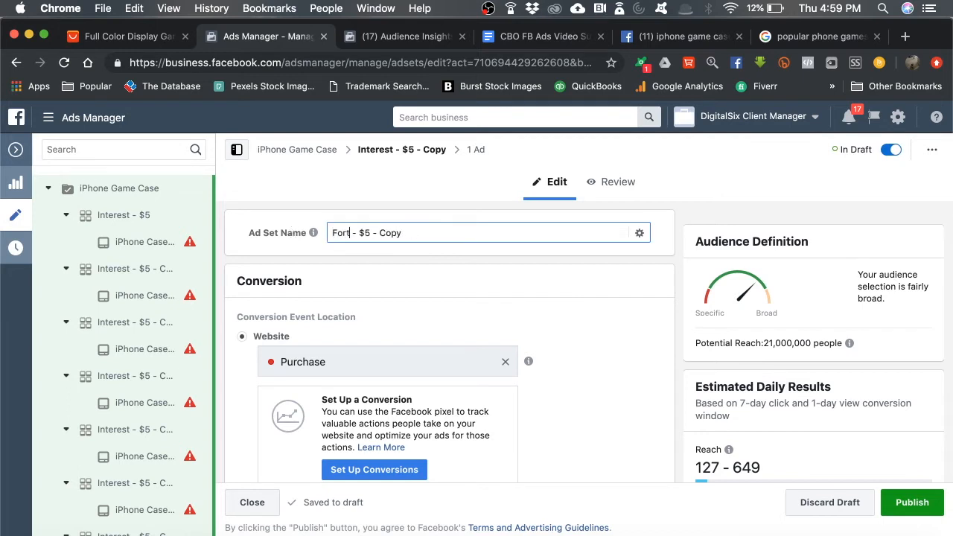
pyautogui.write('nite')
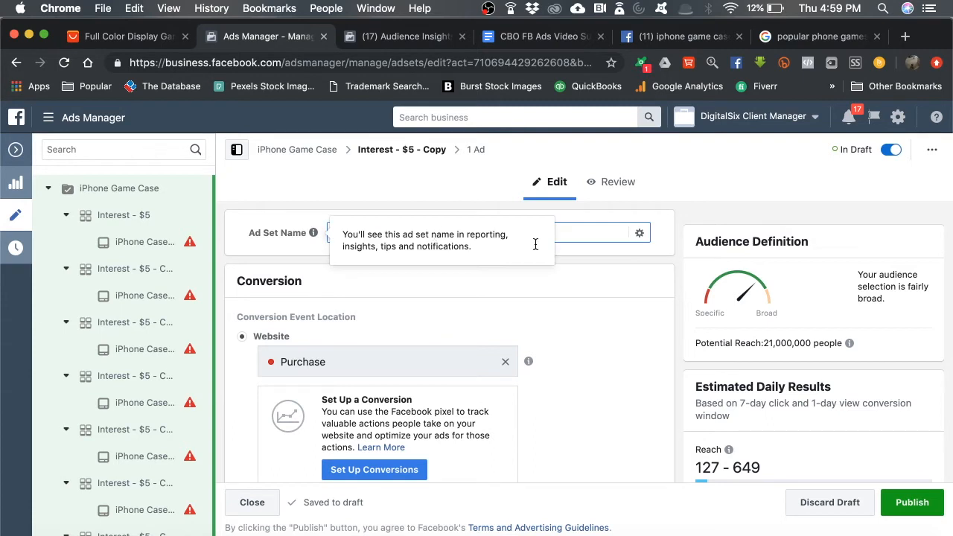
pyautogui.press('BackSpace')
pyautogui.press('BackSpace')
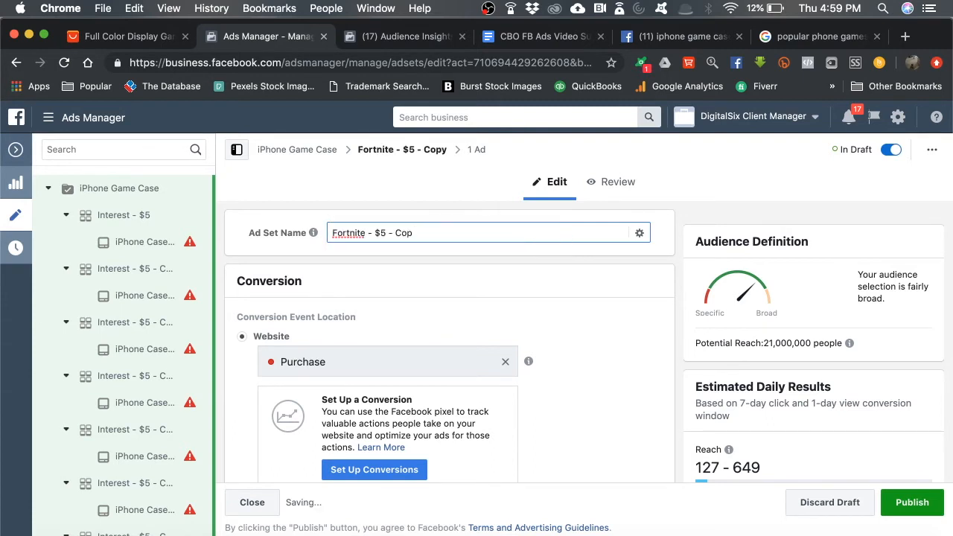
pyautogui.press('BackSpace')
pyautogui.press('BackSpace')
pyautogui.press('BackSpace')
pyautogui.press('BackSpace')
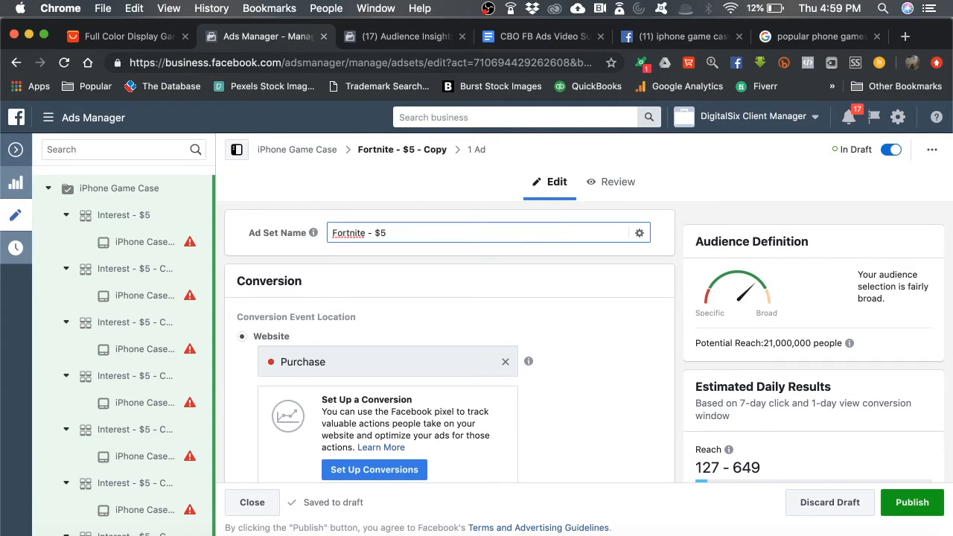
pyautogui.click(254, 503)
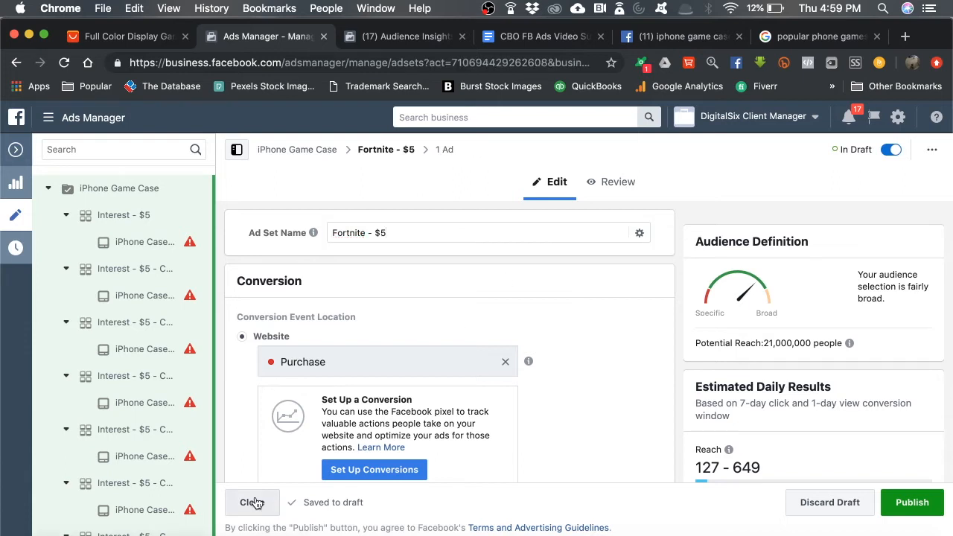
pyautogui.click(254, 503)
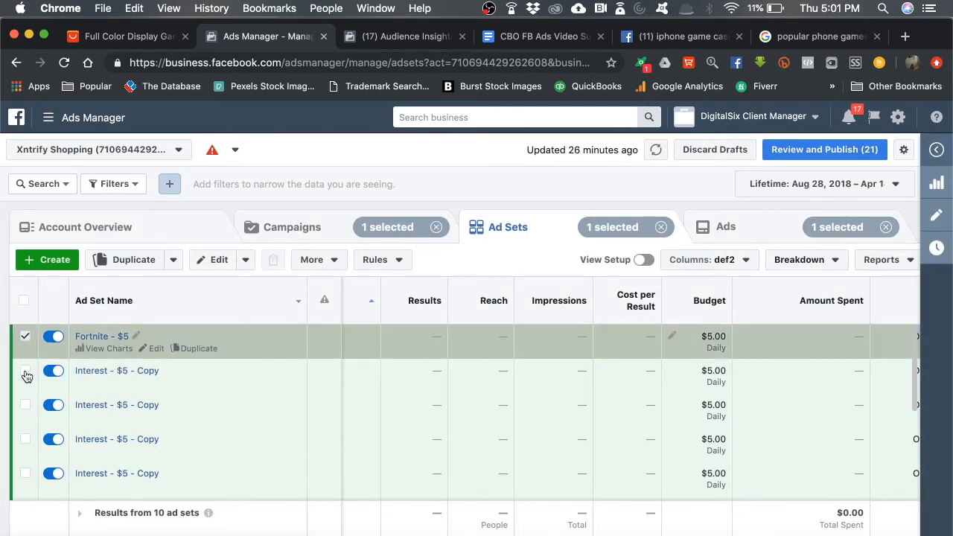
# - Open the next Interest - $5 - Copy ad set for editing, and consult the popular phone games results and Audience Insights for another interest
pyautogui.click(162, 390)
pyautogui.click(153, 382)
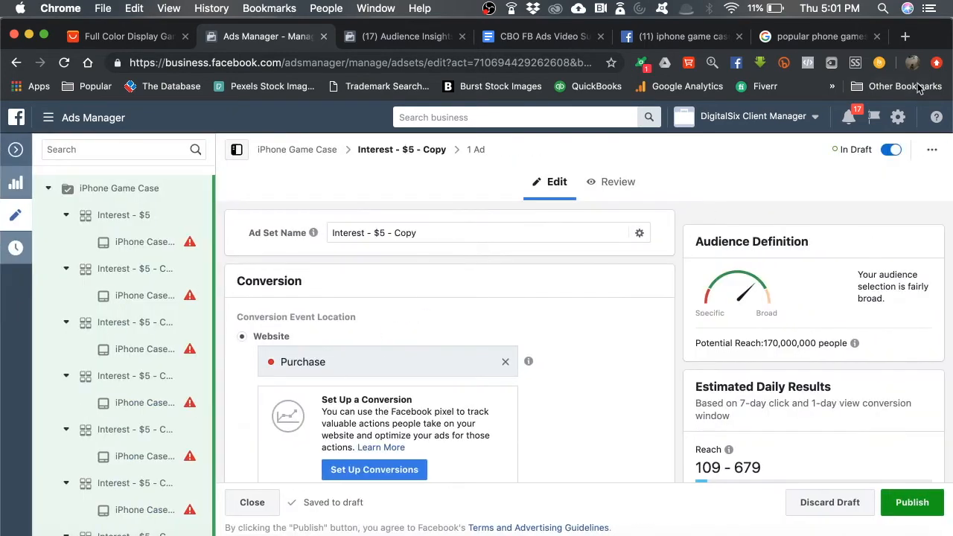
pyautogui.click(794, 37)
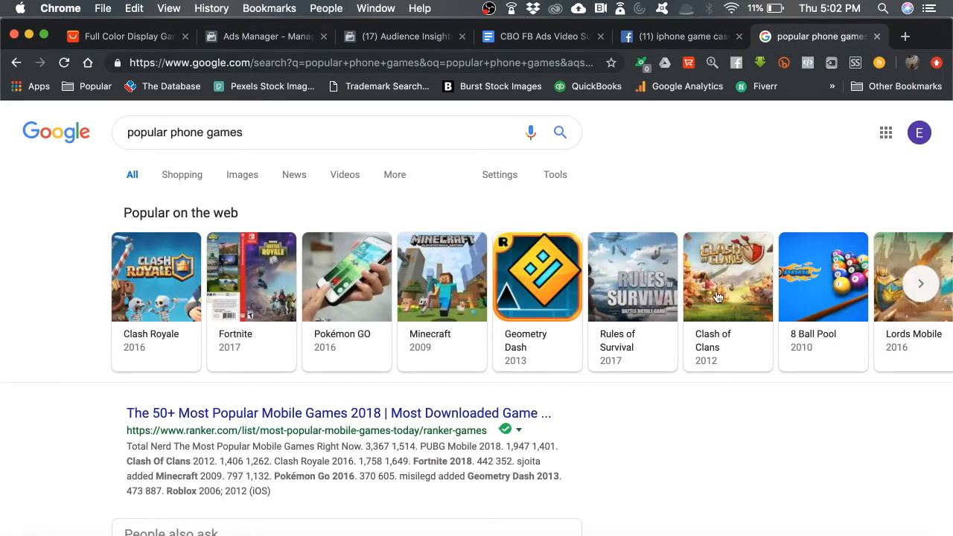
pyautogui.click(400, 37)
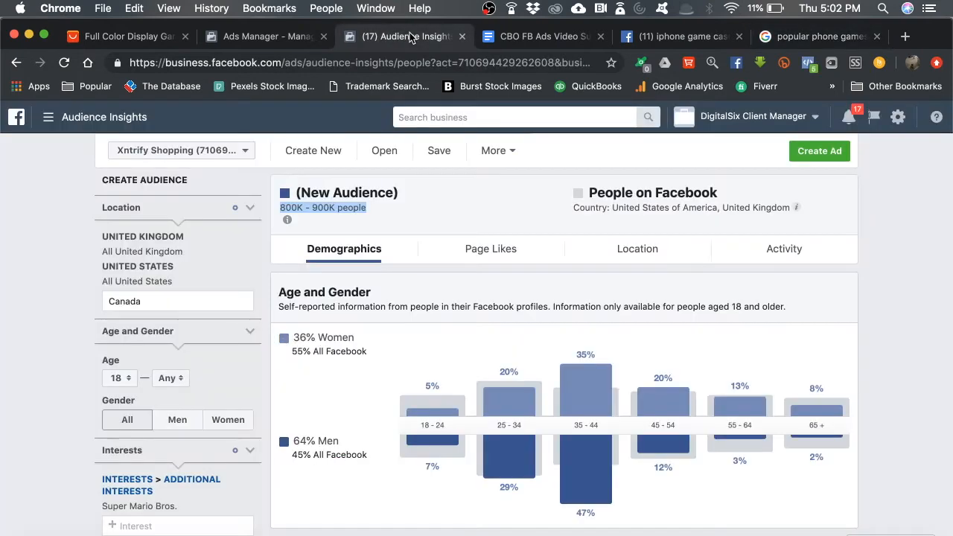
pyautogui.click(293, 39)
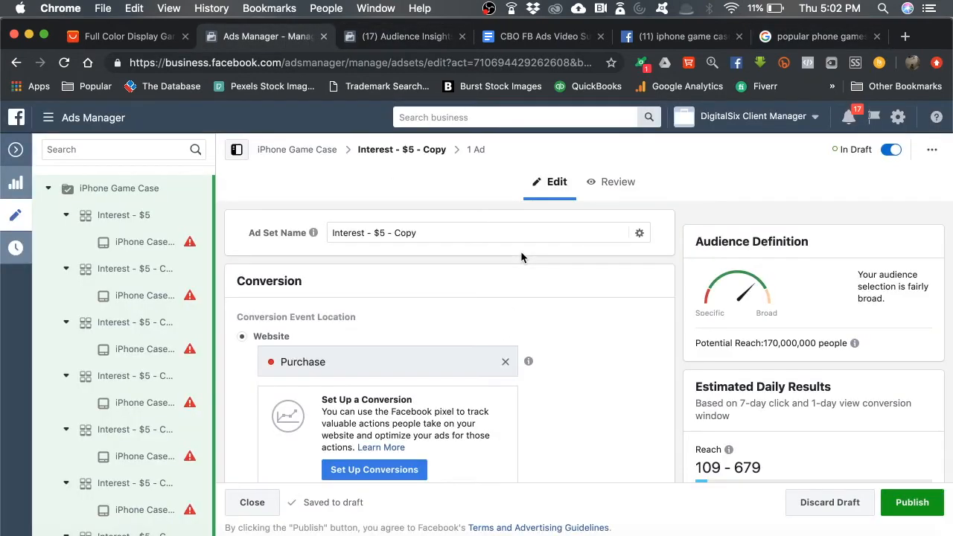
# - Use the suggestions for the Fortnite interest to make Counter-Strike: Global Offensive the only interest in this copy's detailed targeting
pyautogui.scroll(-5, 521, 257)
pyautogui.scroll(-7, 520, 251)
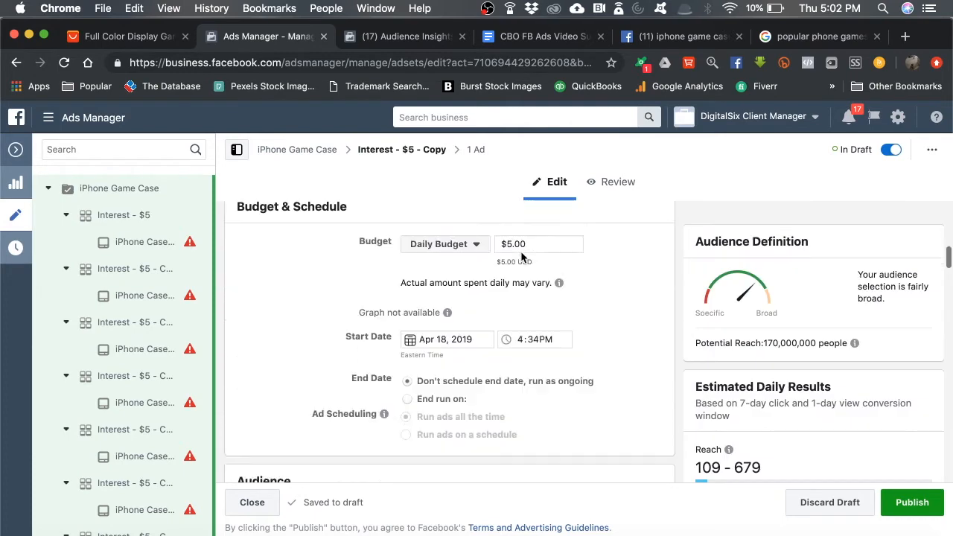
pyautogui.scroll(-8, 345, 341)
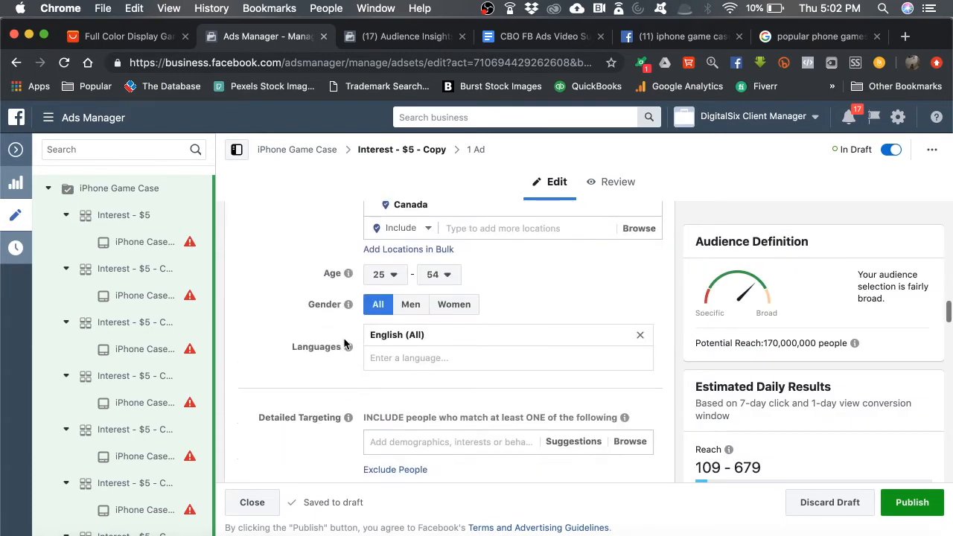
pyautogui.click(462, 246)
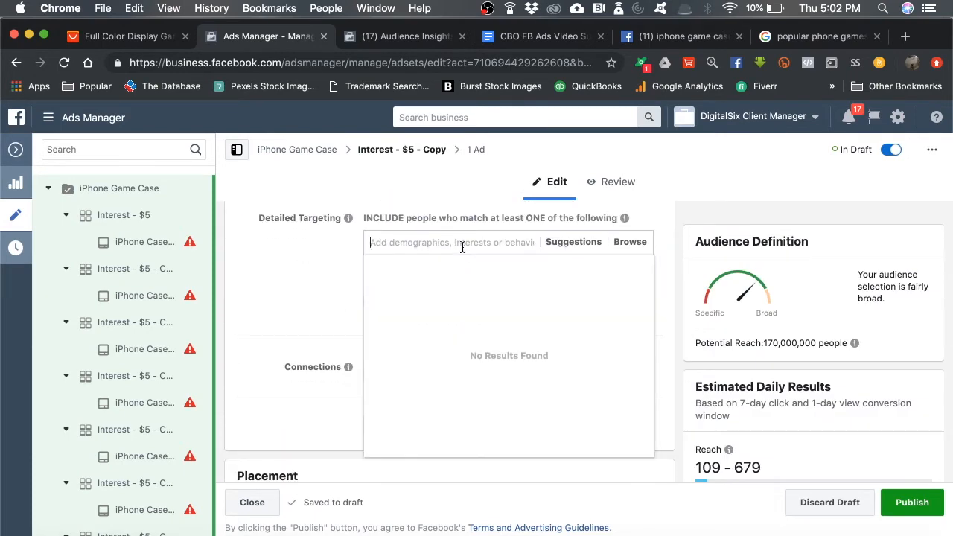
pyautogui.write('fortnite')
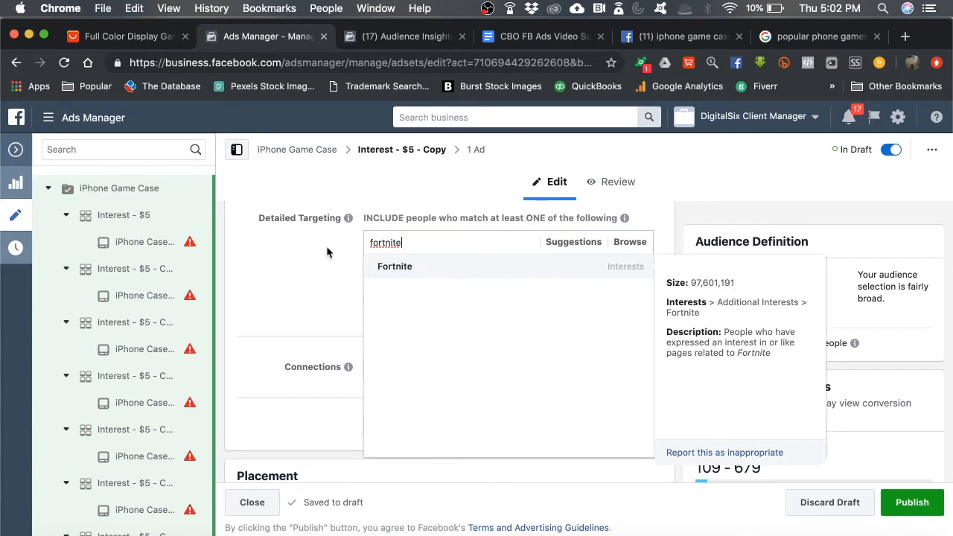
pyautogui.press('Return')
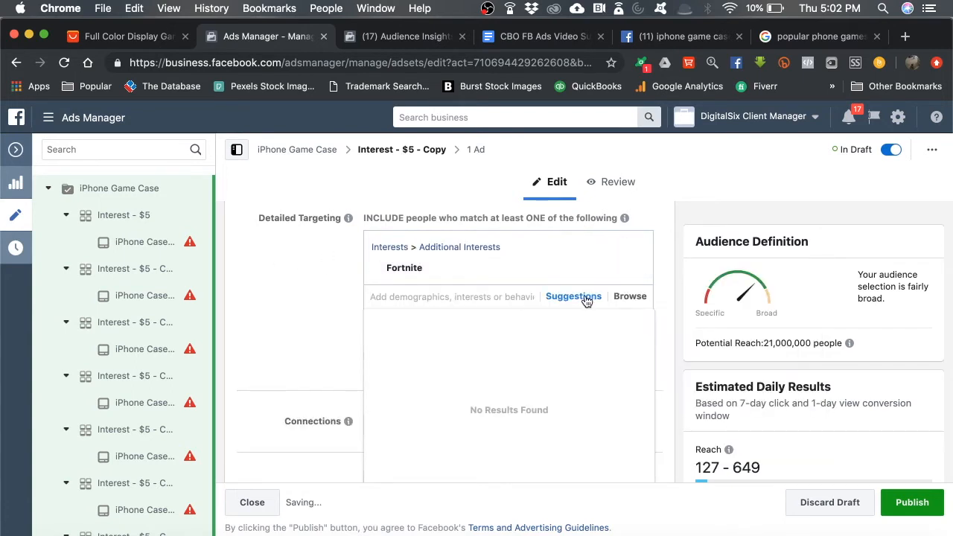
pyautogui.click(573, 298)
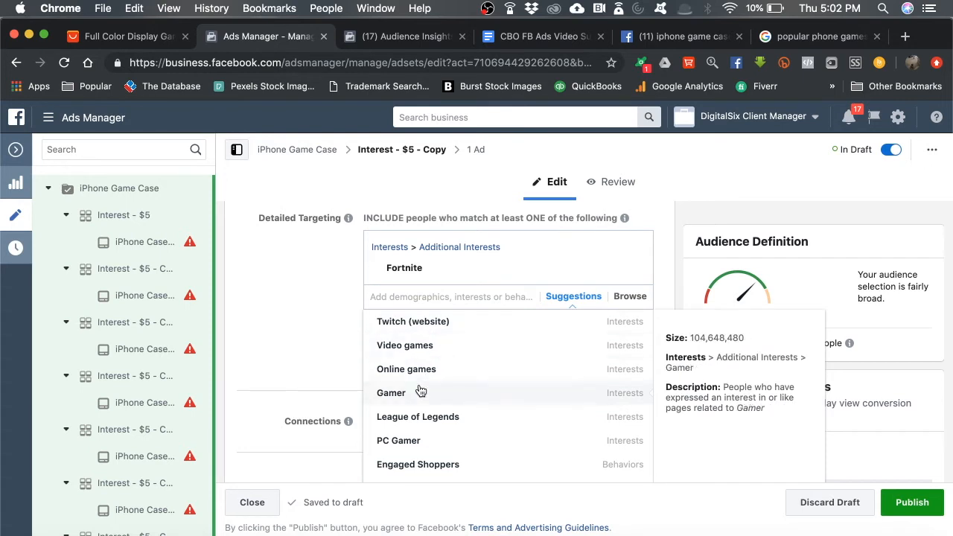
pyautogui.scroll(-4, 420, 391)
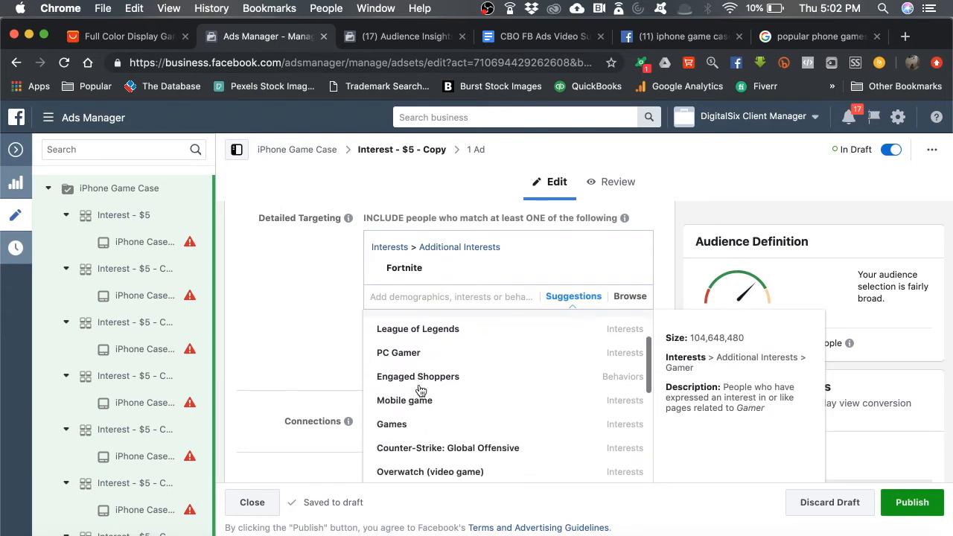
pyautogui.scroll(-2, 428, 413)
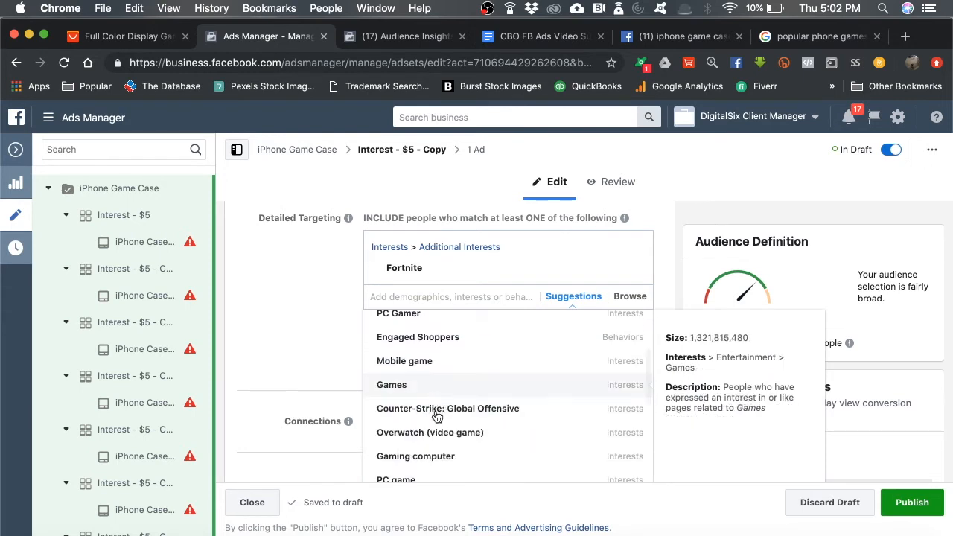
pyautogui.click(435, 409)
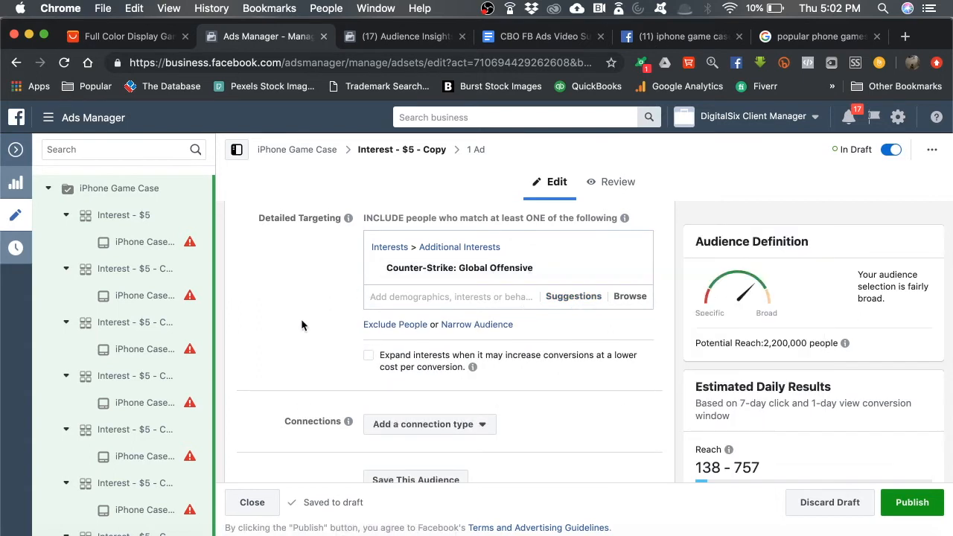
# - Rename the ad set as "counter strike - $5", close its editor and deselect it in the ad set list
pyautogui.scroll(1, 294, 334)
pyautogui.scroll(10, 294, 333)
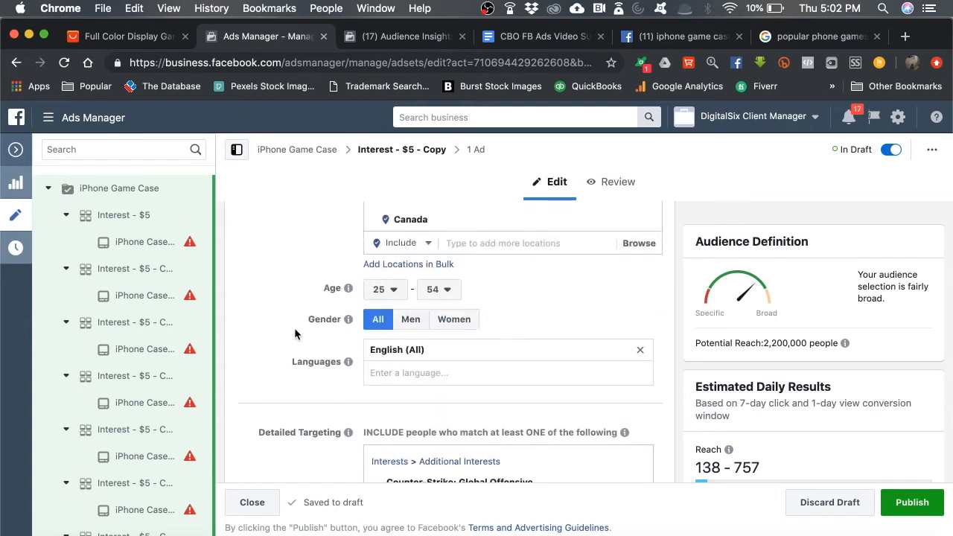
pyautogui.scroll(-10, 382, 258)
pyautogui.scroll(10, 306, 367)
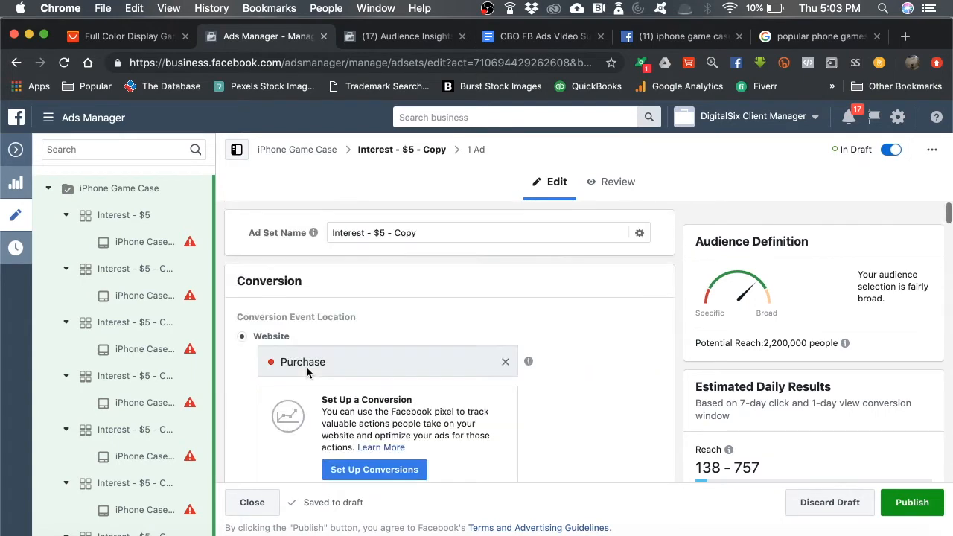
pyautogui.click(421, 233)
pyautogui.press('BackSpace')
pyautogui.press('BackSpace')
pyautogui.press('BackSpace')
pyautogui.press('BackSpace')
pyautogui.press('BackSpace')
pyautogui.press('BackSpace')
pyautogui.press('BackSpace')
pyautogui.press('BackSpace')
pyautogui.write('5')
pyautogui.press('BackSpace')
pyautogui.press('BackSpace')
pyautogui.press('BackSpace')
pyautogui.press('BackSpace')
pyautogui.press('BackSpace')
pyautogui.press('BackSpace')
pyautogui.press('BackSpace')
pyautogui.press('BackSpace')
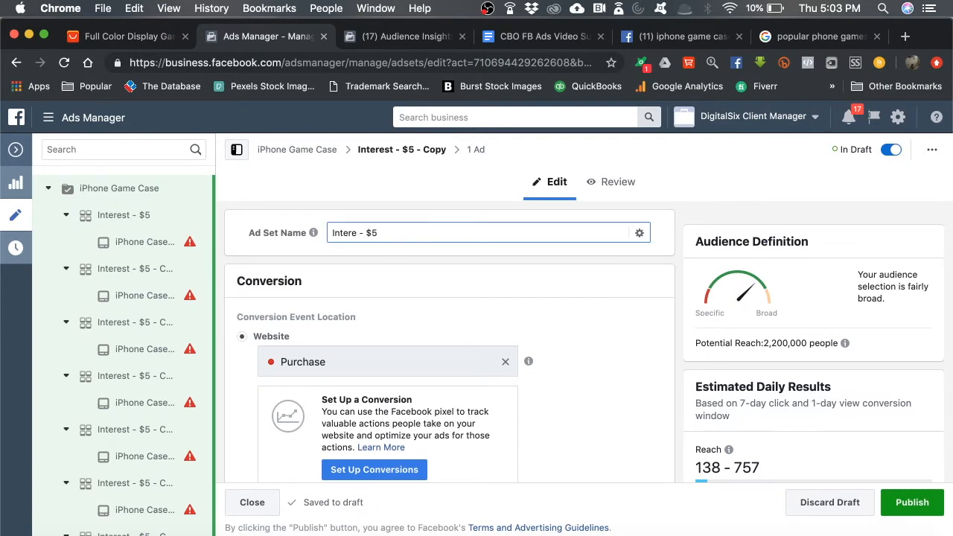
pyautogui.write('counter str')
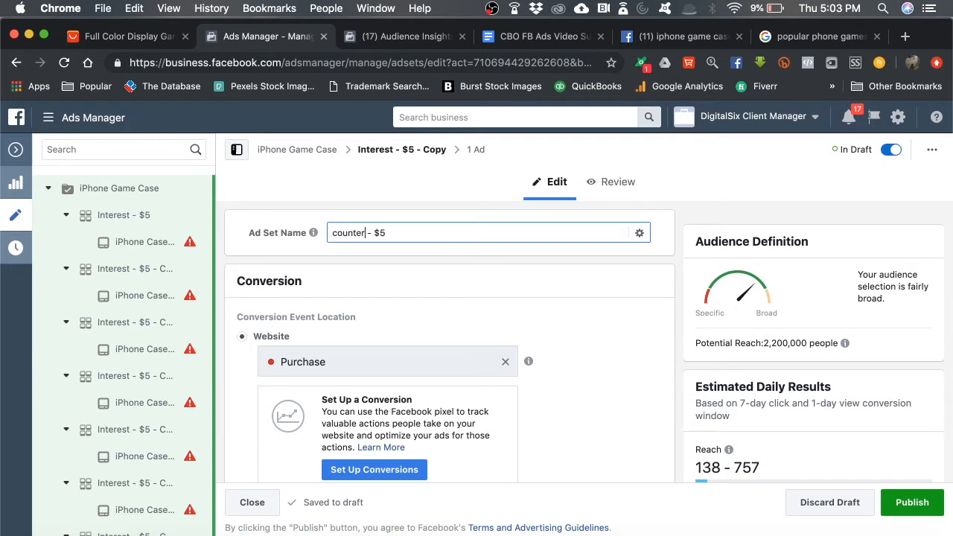
pyautogui.write('ike')
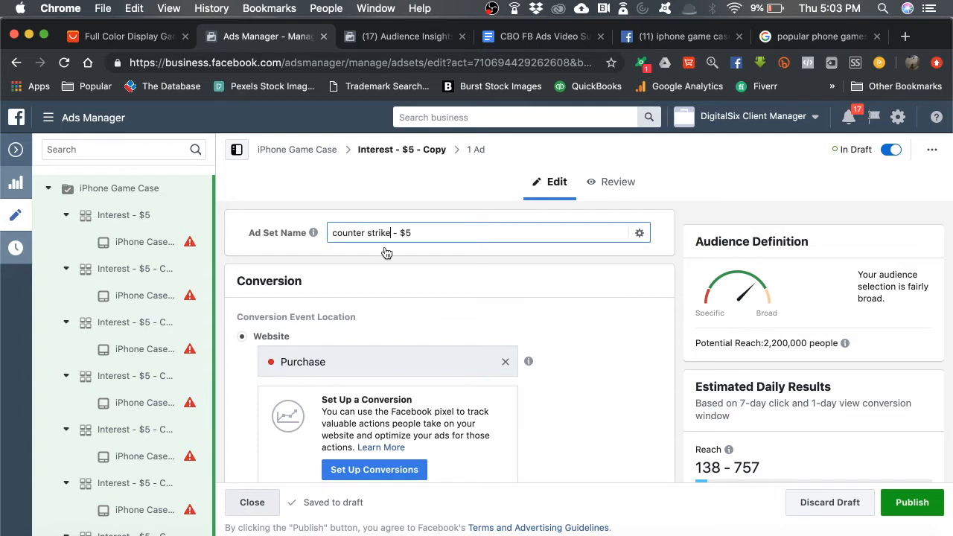
pyautogui.click(429, 274)
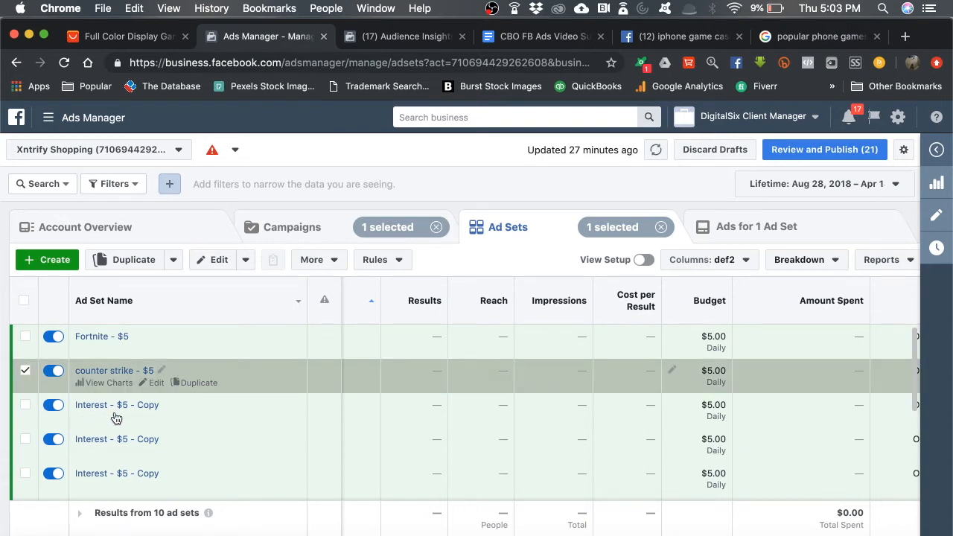
pyautogui.click(27, 372)
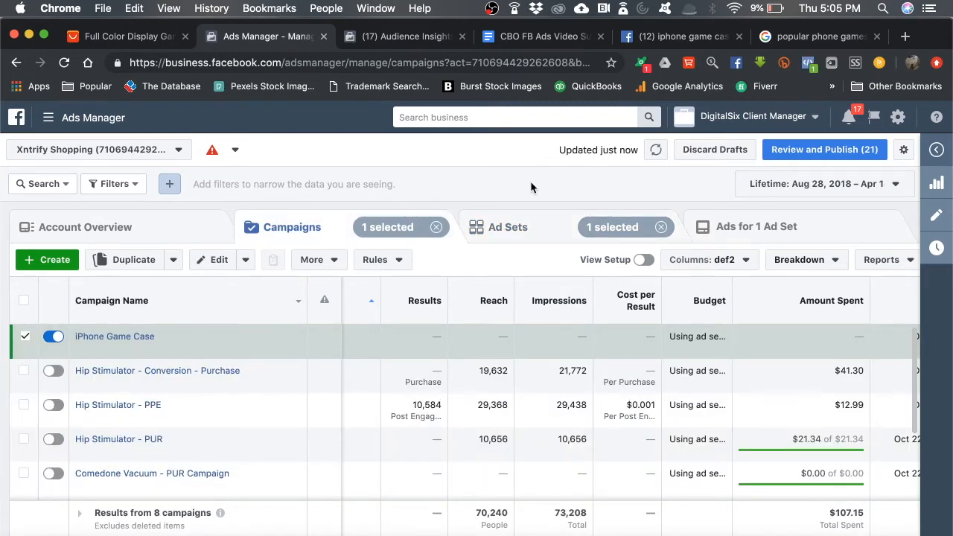
# - Show the iPhone Game Case campaign's ad sets, select all of them and check their individual daily budgets
pyautogui.click(519, 218)
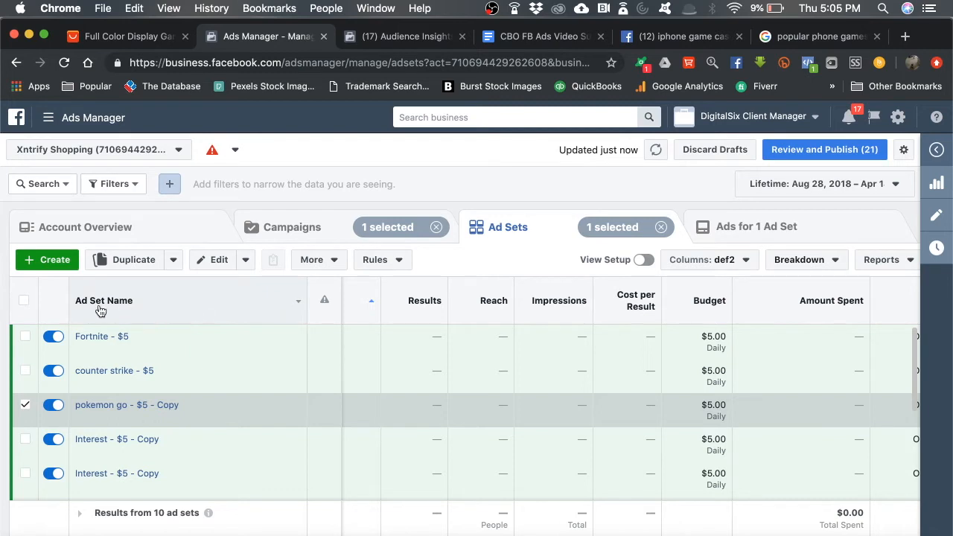
pyautogui.click(25, 305)
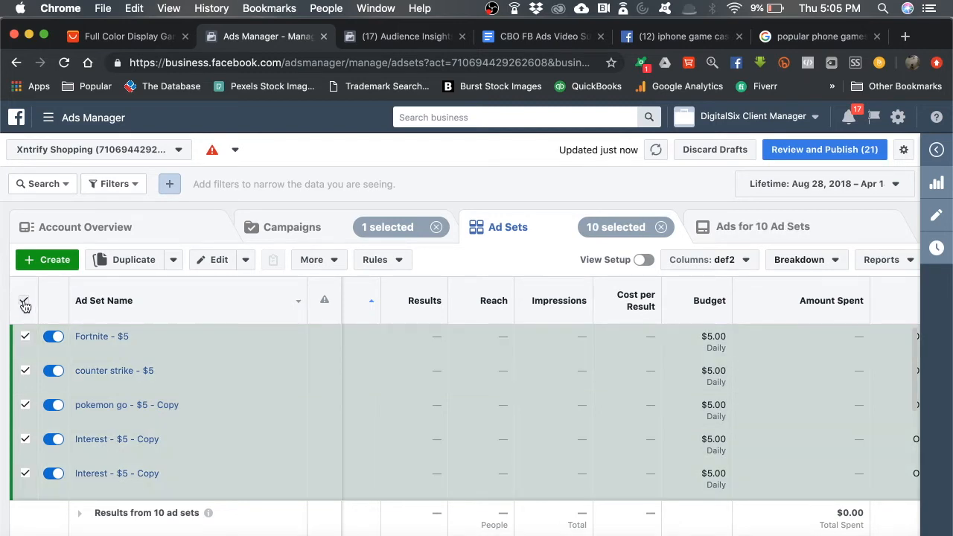
pyautogui.click(25, 305)
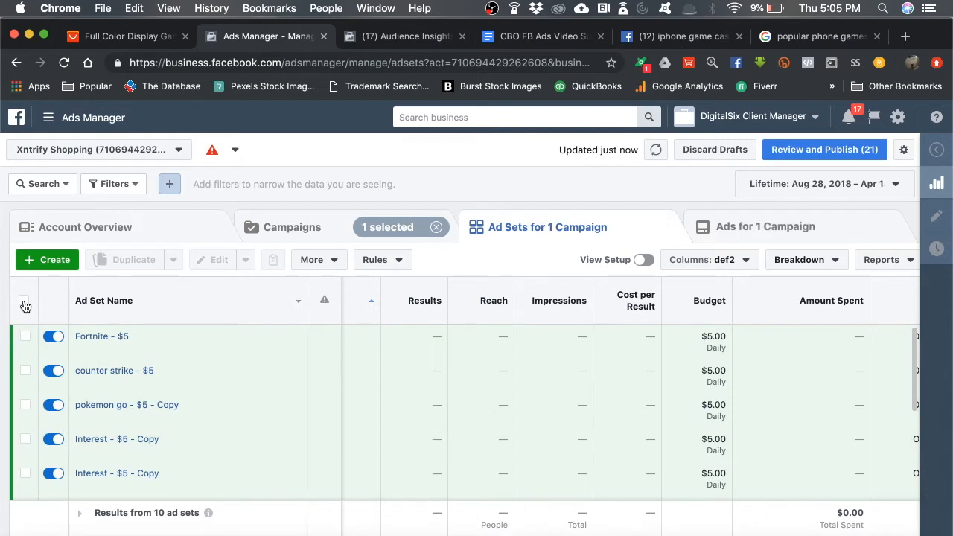
pyautogui.click(25, 305)
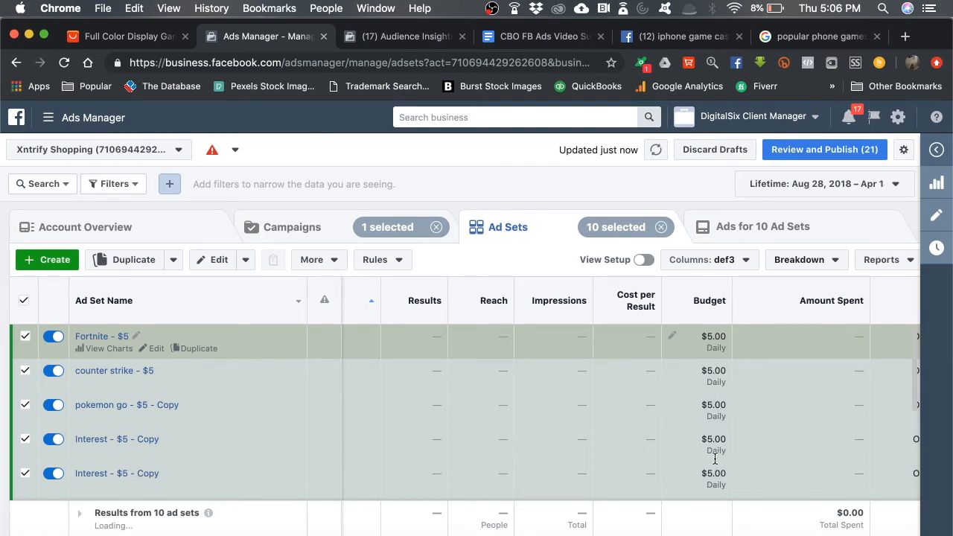
pyautogui.moveTo(703, 339); pyautogui.dragTo(715, 473)
pyautogui.click(530, 174)
# - Turn on Campaign Budget Optimization for the iPhone Game Case campaign, keeping a $50.00 daily budget, and close the campaign editor
pyautogui.scroll(-1, 530, 175)
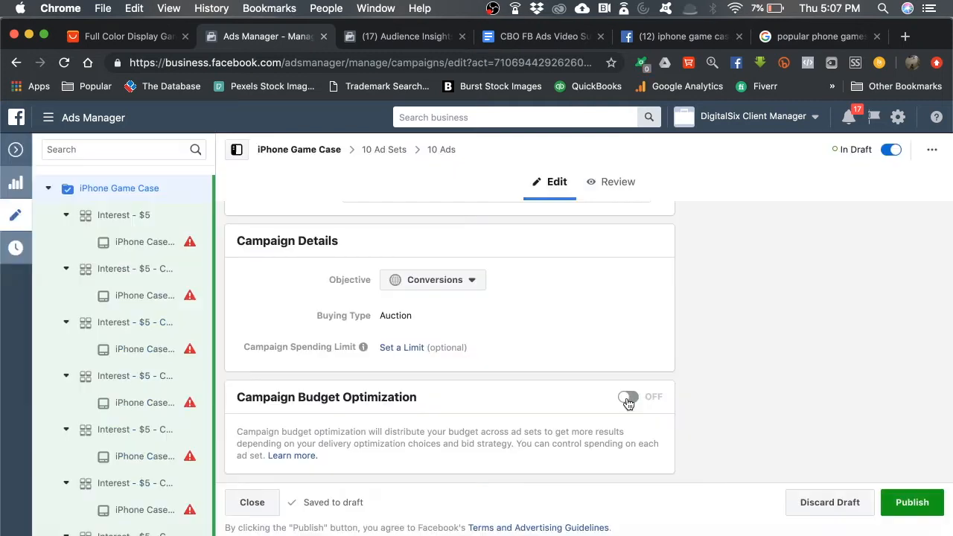
pyautogui.click(628, 399)
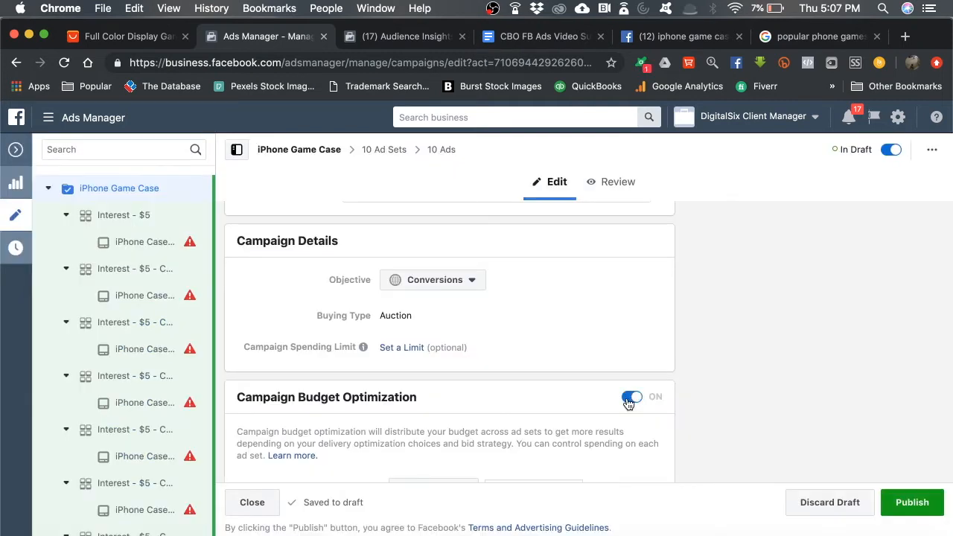
pyautogui.scroll(-5, 437, 363)
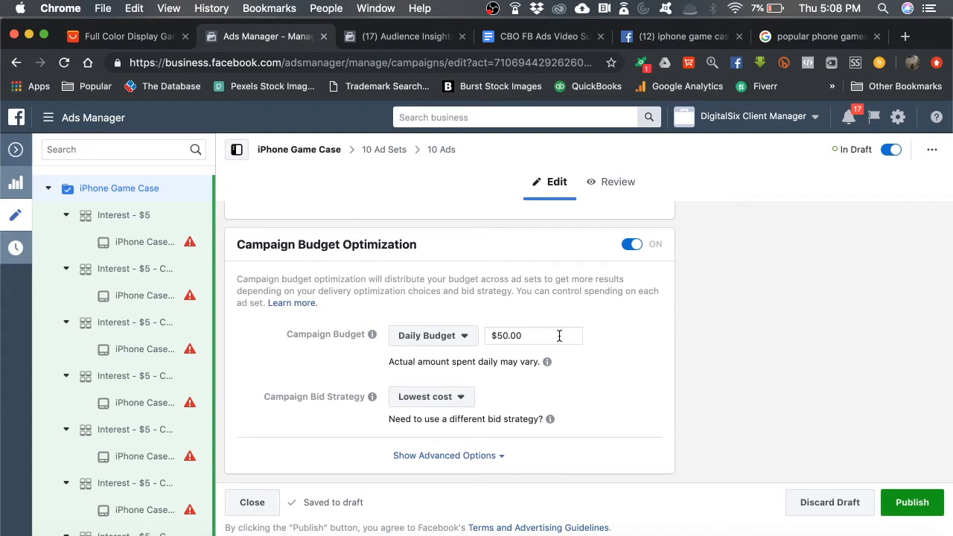
pyautogui.click(559, 336)
pyautogui.moveTo(526, 335); pyautogui.dragTo(473, 343)
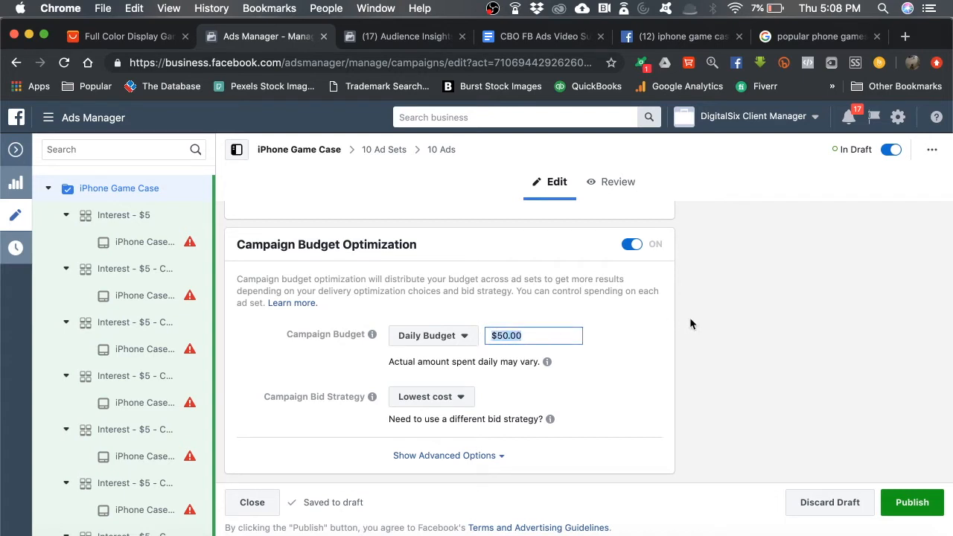
pyautogui.click(518, 334)
pyautogui.scroll(5, 628, 376)
pyautogui.scroll(-5, 629, 377)
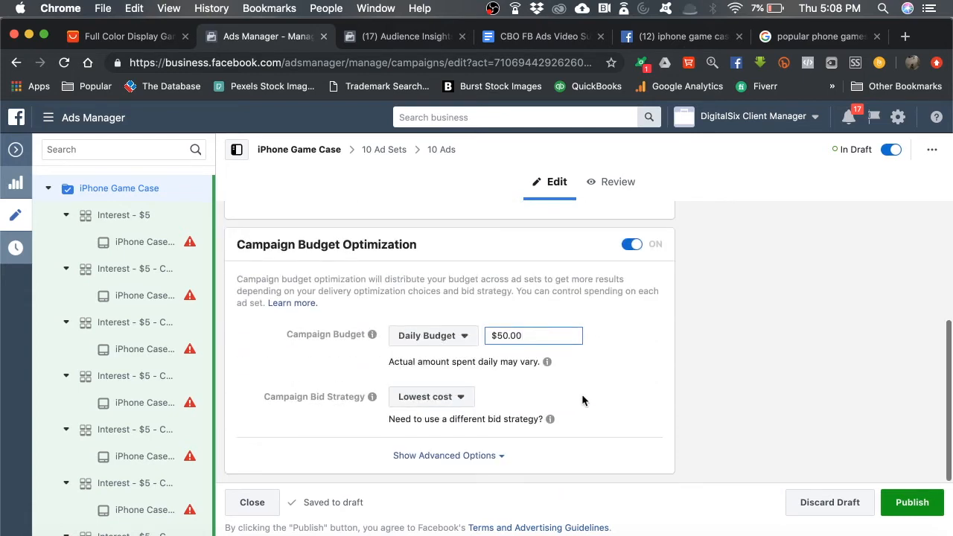
pyautogui.click(260, 504)
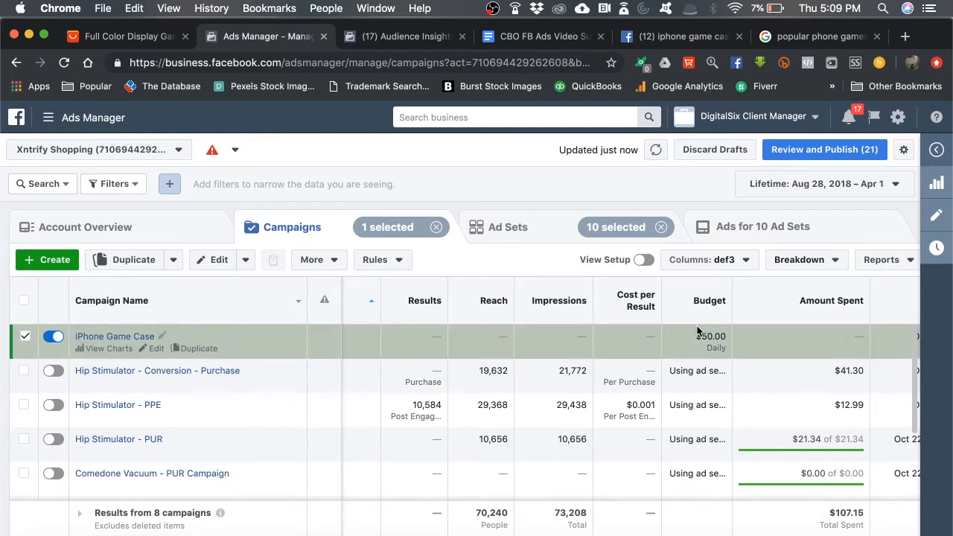
# - Check the iPhone Game Case campaign's budget, and examine its ad sets' budget, schedule, purchase, link-click and engagement columns
pyautogui.moveTo(702, 336); pyautogui.dragTo(728, 341)
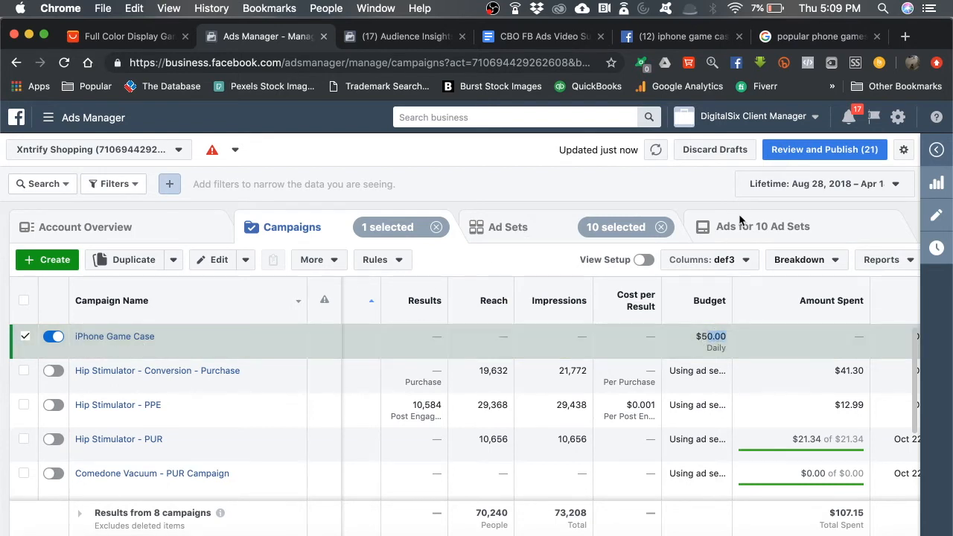
pyautogui.click(512, 237)
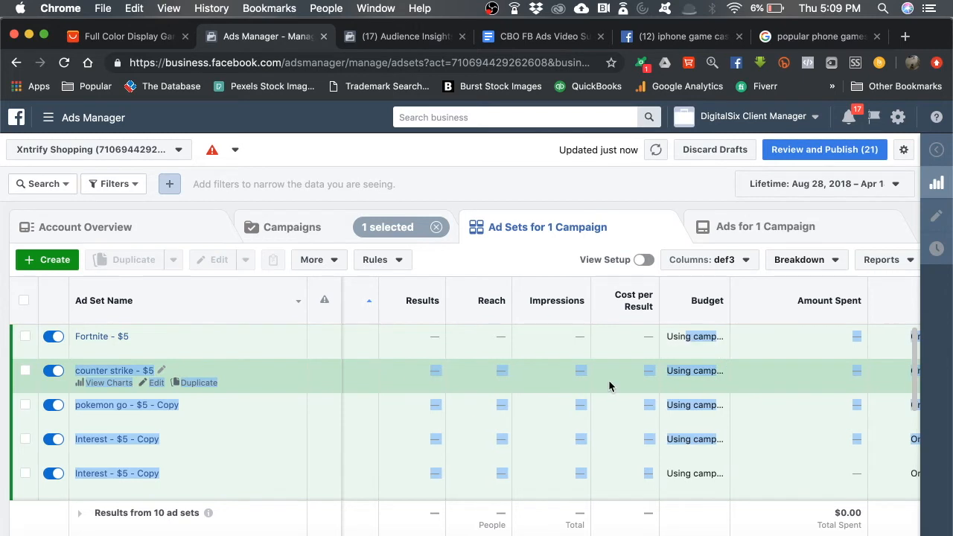
pyautogui.hscroll(5, 609, 385)
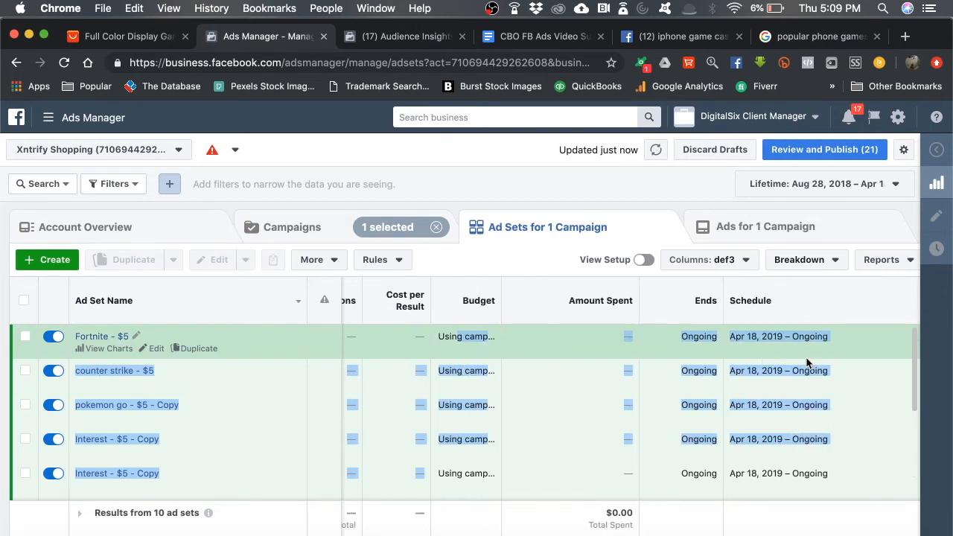
pyautogui.hscroll(5, 805, 363)
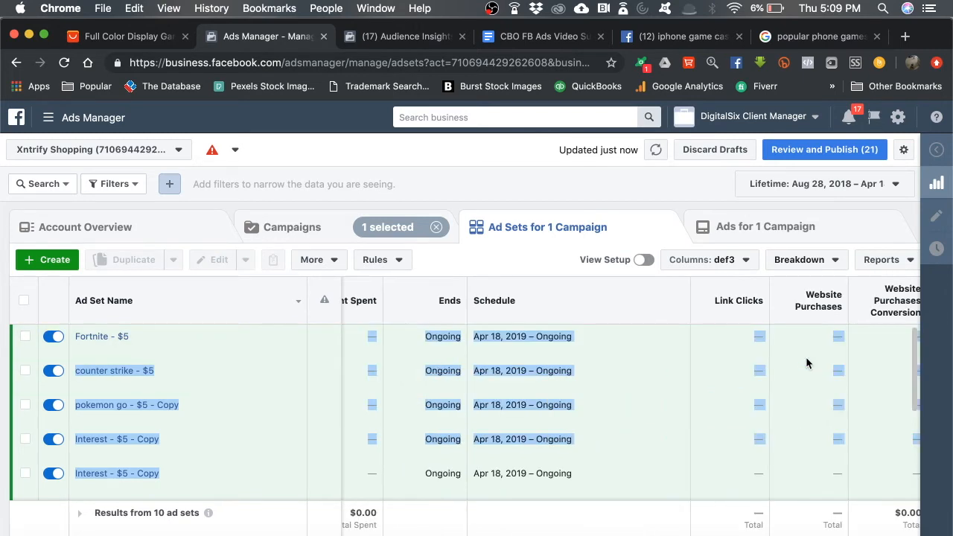
pyautogui.hscroll(5, 745, 361)
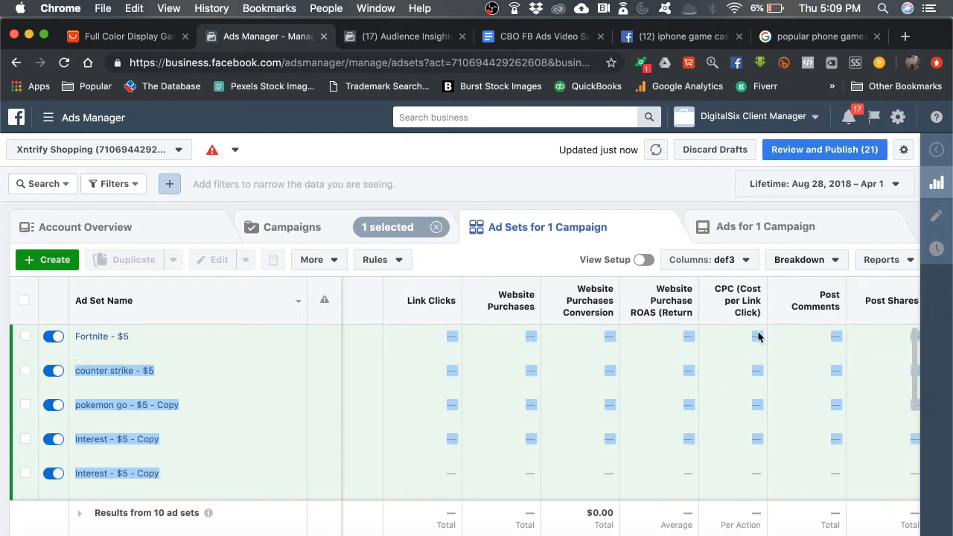
pyautogui.hscroll(2, 819, 407)
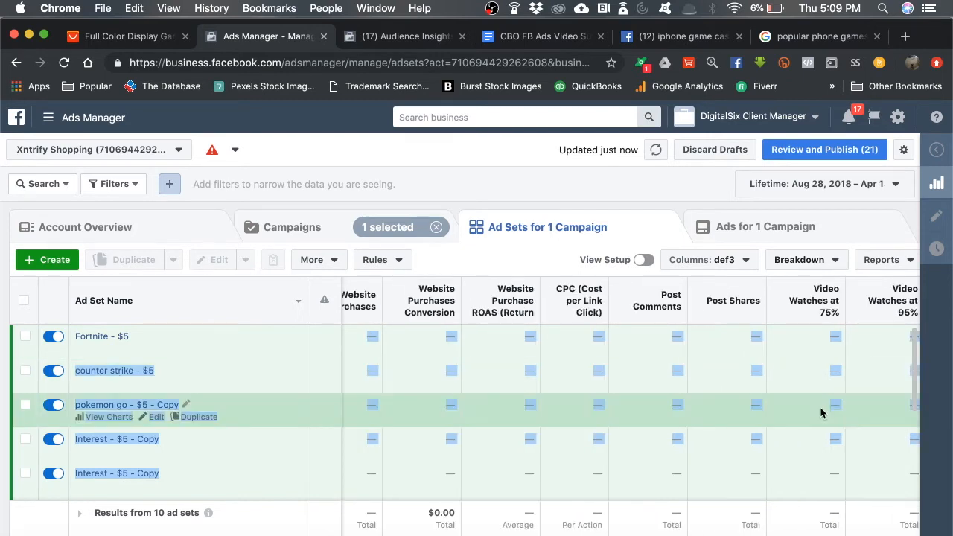
pyautogui.hscroll(1, 717, 366)
pyautogui.hscroll(-2, 718, 366)
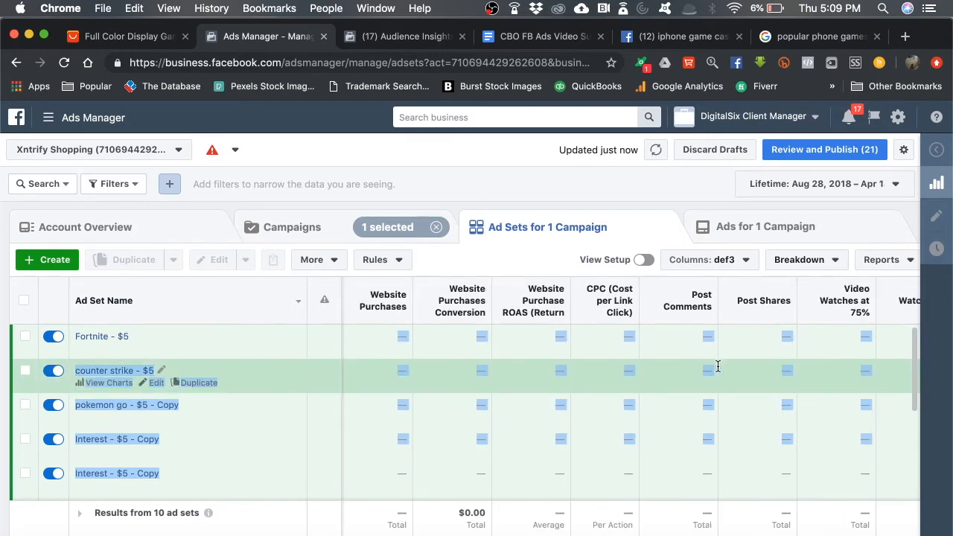
pyautogui.hscroll(-5, 717, 366)
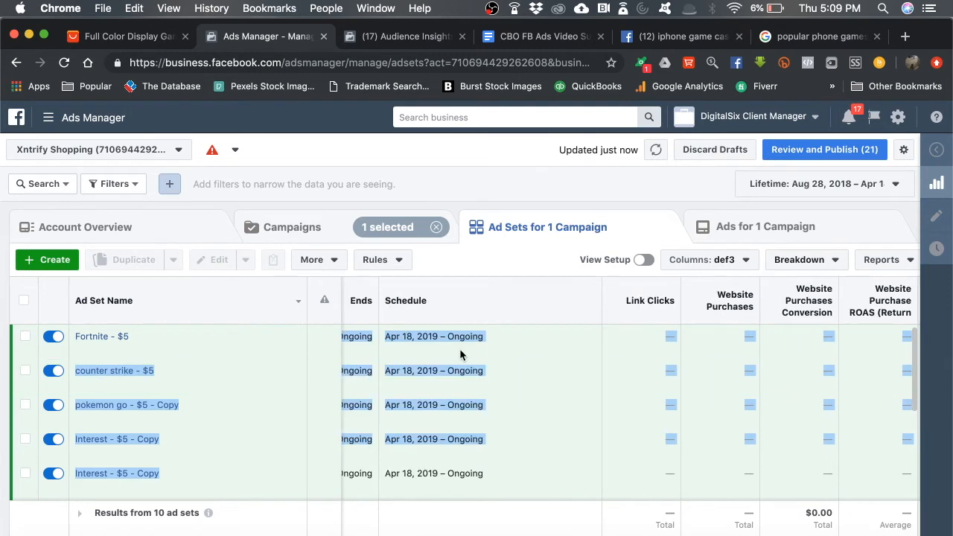
pyautogui.hscroll(-3, 591, 347)
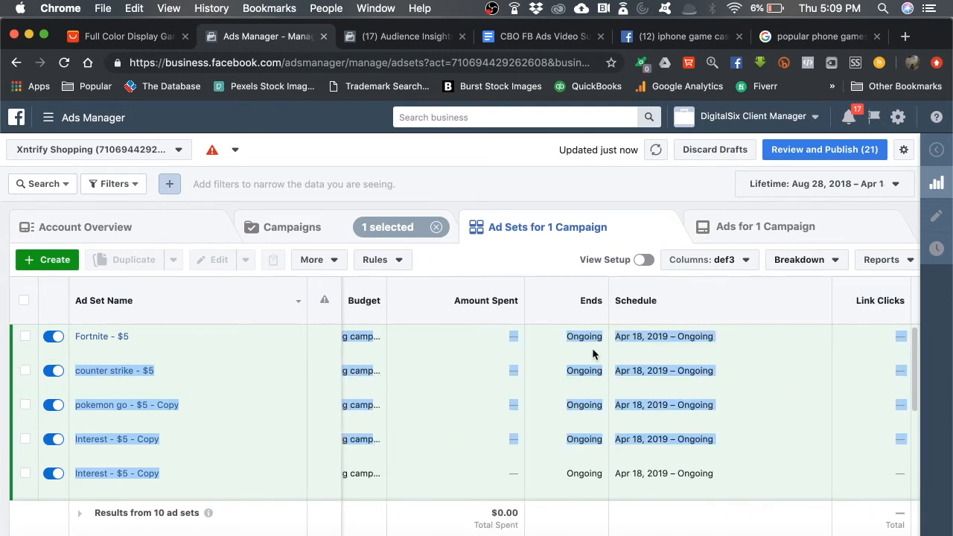
# - Set the Test campaign's daily budget under Campaign Budget Optimization to $100
pyautogui.click(592, 348)
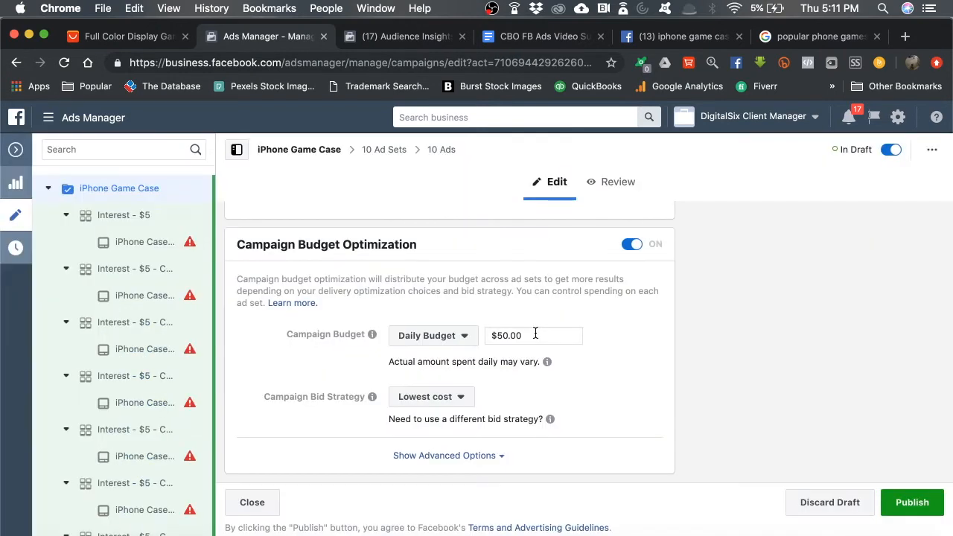
pyautogui.moveTo(532, 335); pyautogui.dragTo(483, 338)
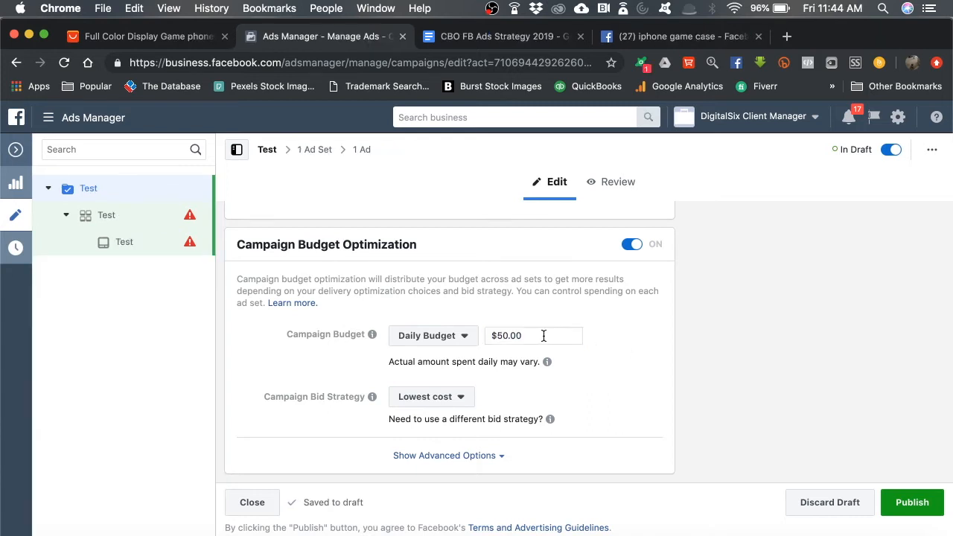
pyautogui.moveTo(543, 334); pyautogui.dragTo(481, 339)
pyautogui.write('100')
pyautogui.click(613, 323)
pyautogui.scroll(1, 622, 391)
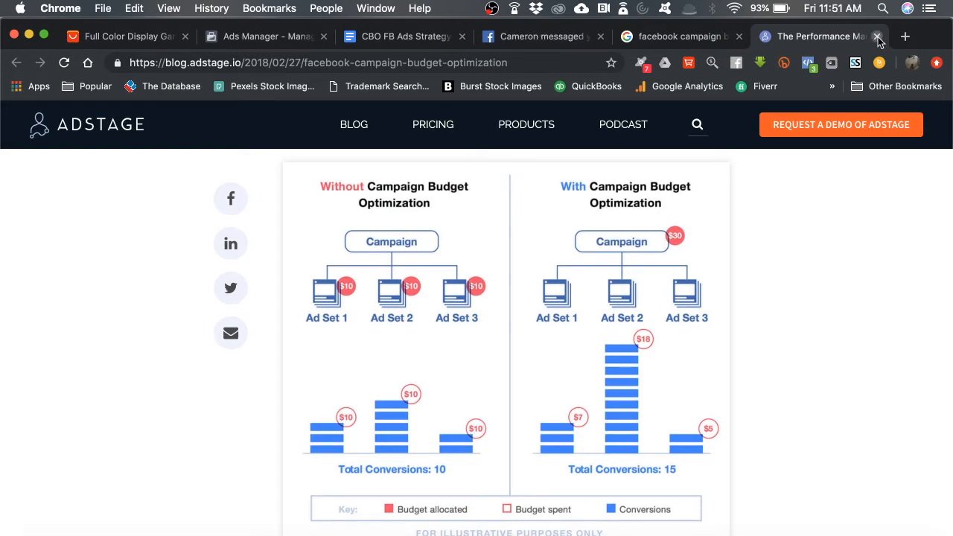
# - Close the AdStage article and examine the Testing Strategy bullets on ad set budget, total and single interests in the CBO FB Ads Strategy 2019 Google Doc
pyautogui.click(876, 36)
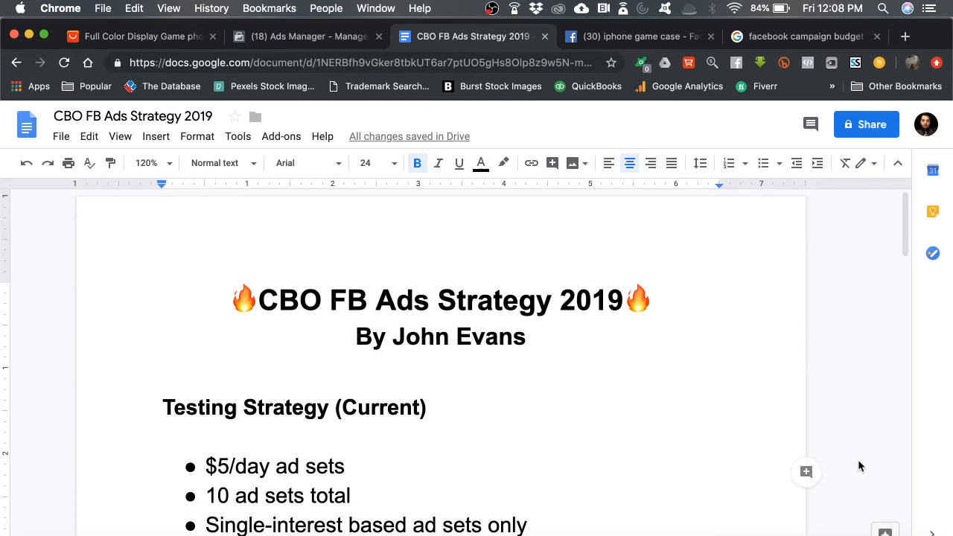
pyautogui.scroll(-3, 151, 236)
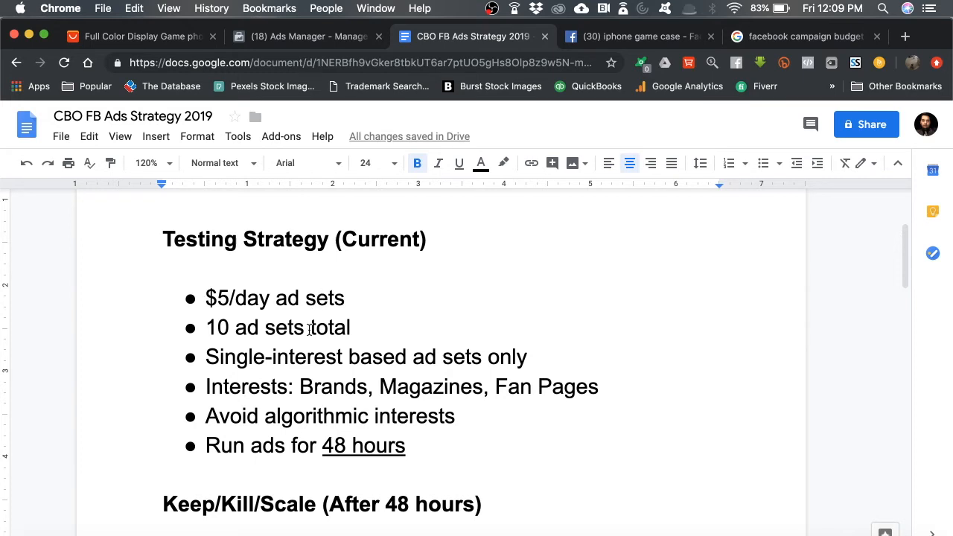
pyautogui.scroll(-1, 310, 329)
pyautogui.click(361, 351)
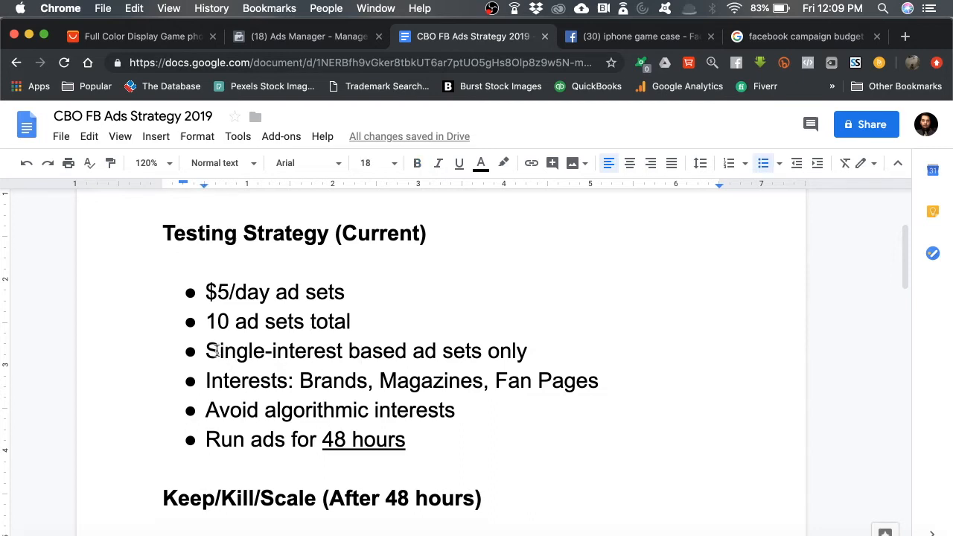
pyautogui.moveTo(219, 353); pyautogui.dragTo(331, 365)
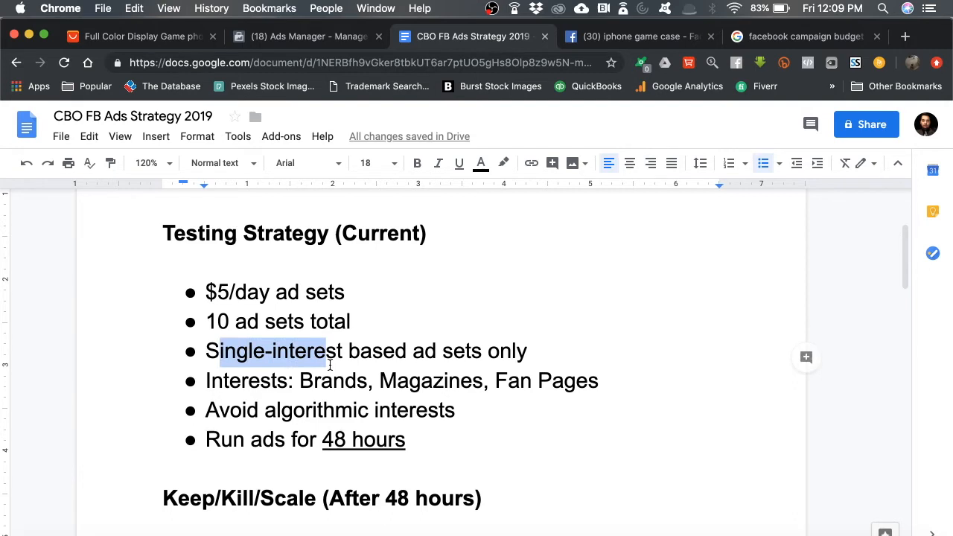
pyautogui.click(329, 365)
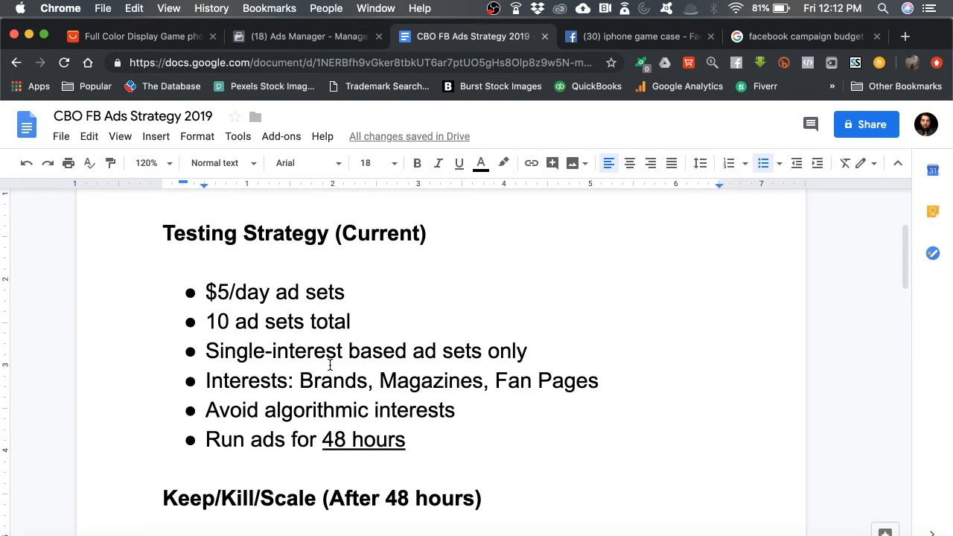
# - Add "Websites," between Brands and Magazines in the Testing Strategy's Interests bullet
pyautogui.moveTo(206, 381); pyautogui.dragTo(413, 382)
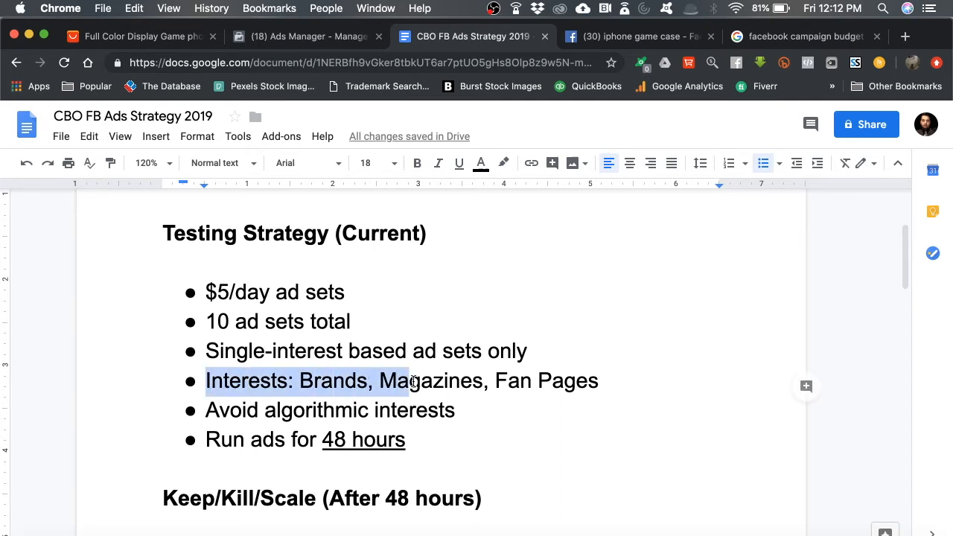
pyautogui.click(413, 382)
pyautogui.click(379, 380)
pyautogui.write('Websites,')
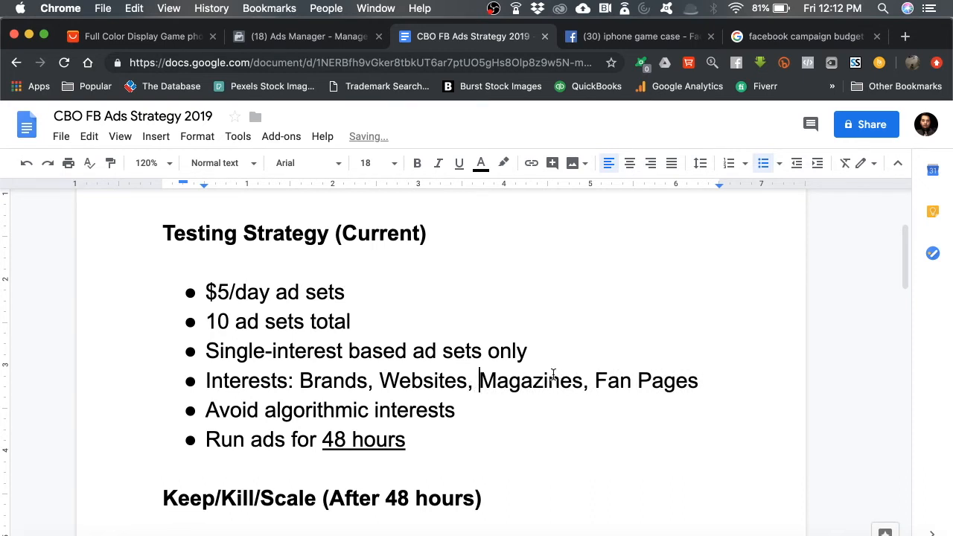
# - Examine the bullet about avoiding algorithmic interests in the Testing Strategy list
pyautogui.scroll(-1, 223, 372)
pyautogui.moveTo(206, 370); pyautogui.dragTo(458, 372)
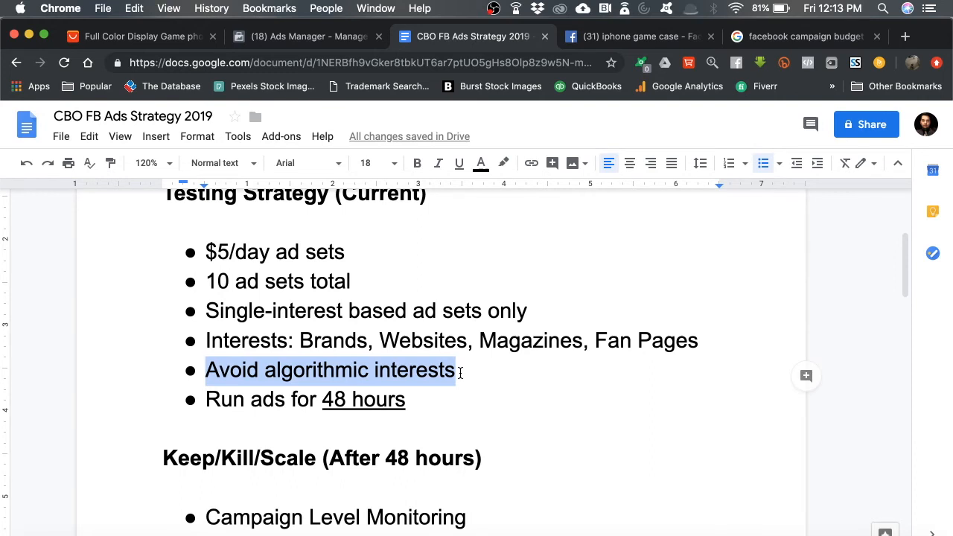
pyautogui.click(460, 373)
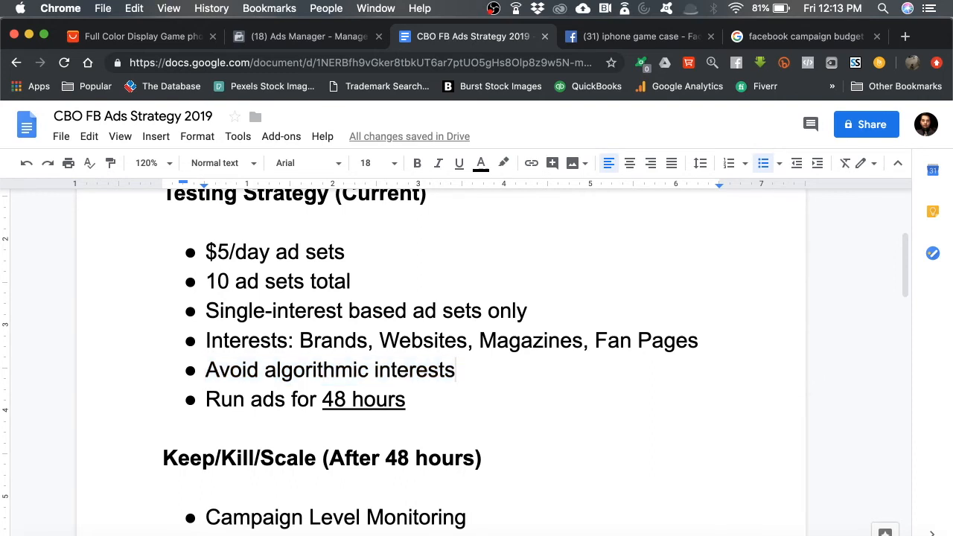
pyautogui.press('BackSpace')
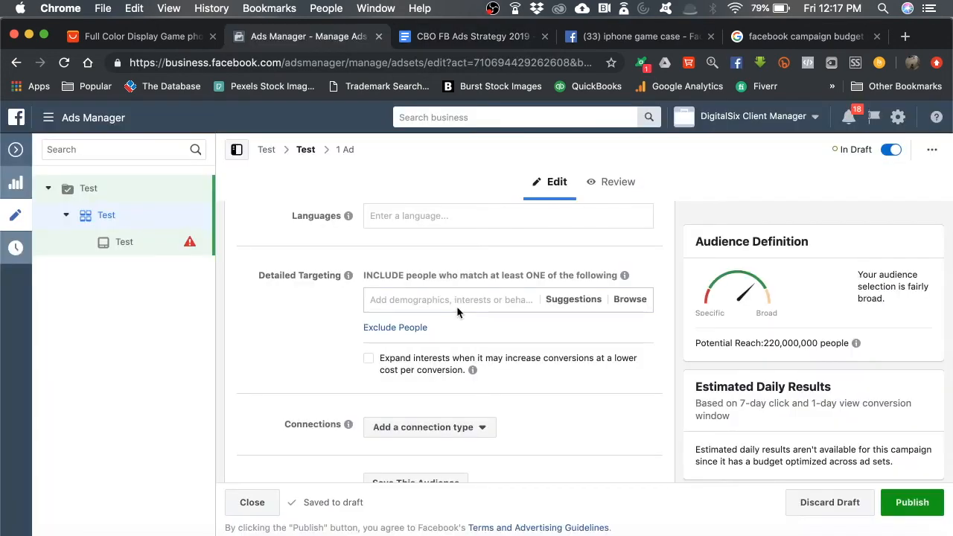
# - In Ads Manager, search the Test ad set's detailed targeting for "makeup", dismiss the suggestions and add the Revlon interest instead
pyautogui.click(467, 300)
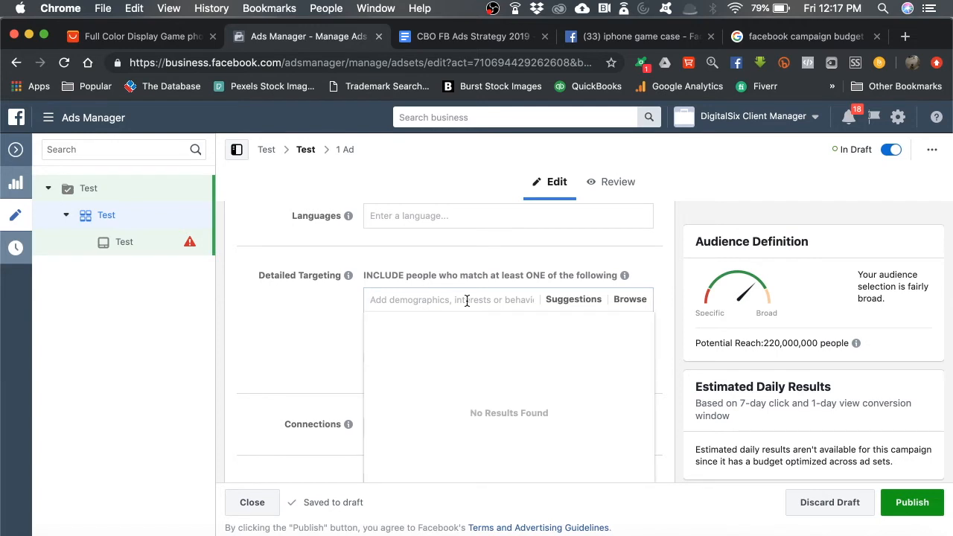
pyautogui.write('makeup')
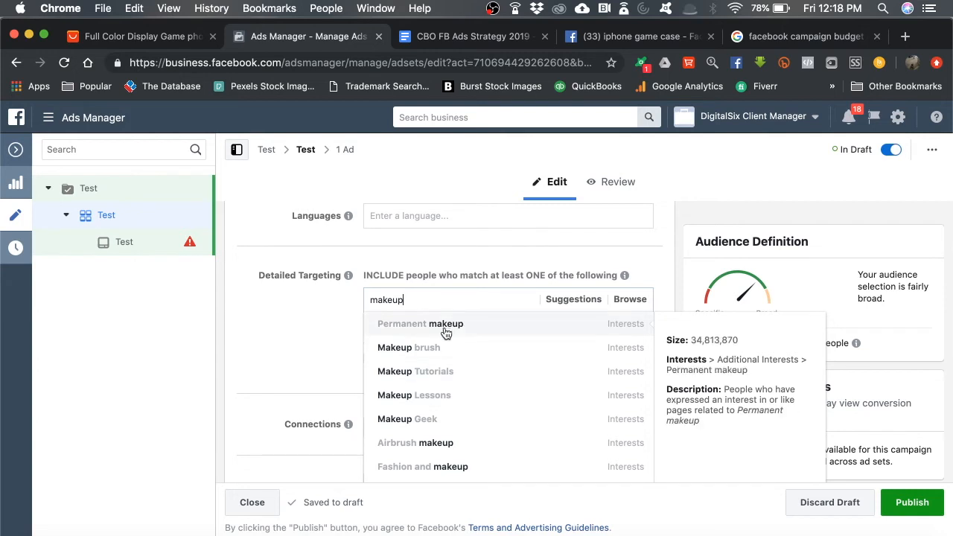
pyautogui.scroll(-1, 447, 327)
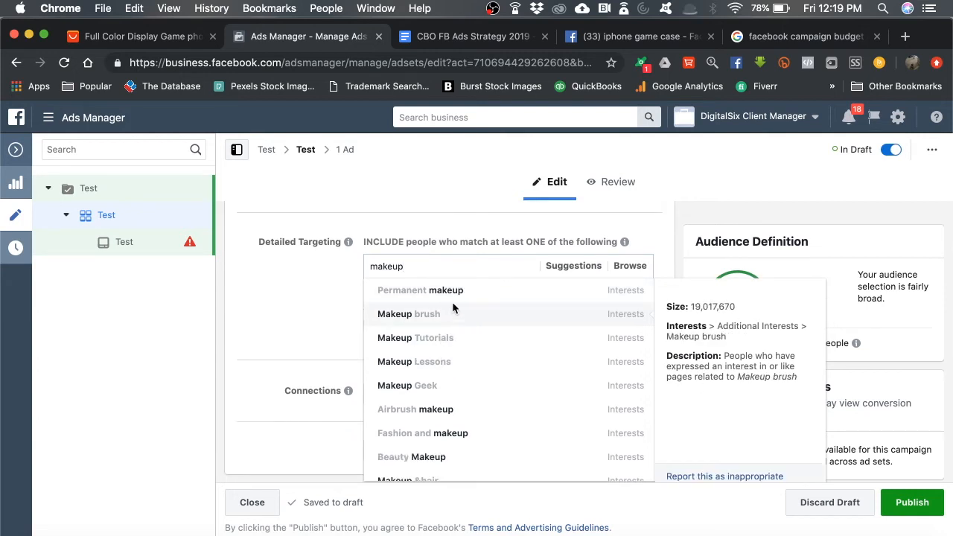
pyautogui.click(302, 306)
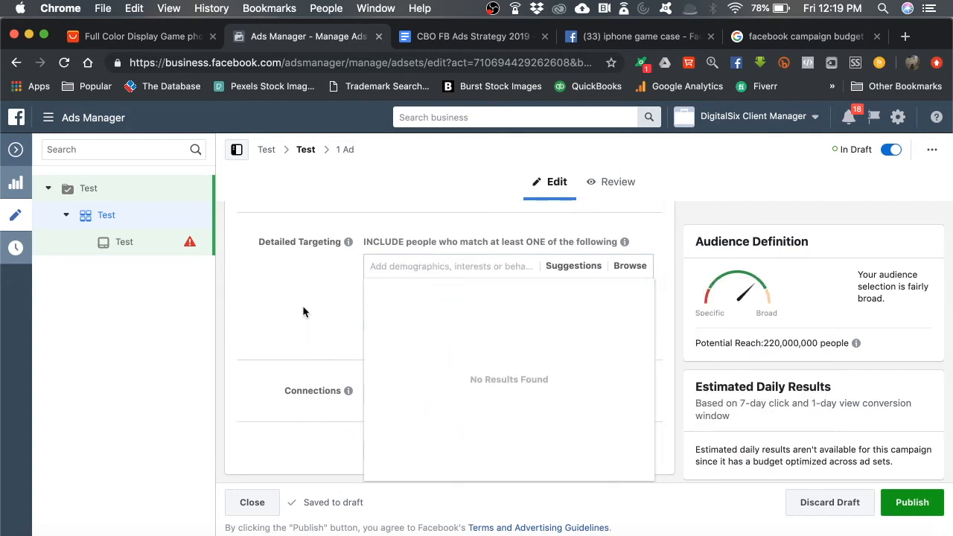
pyautogui.click(414, 269)
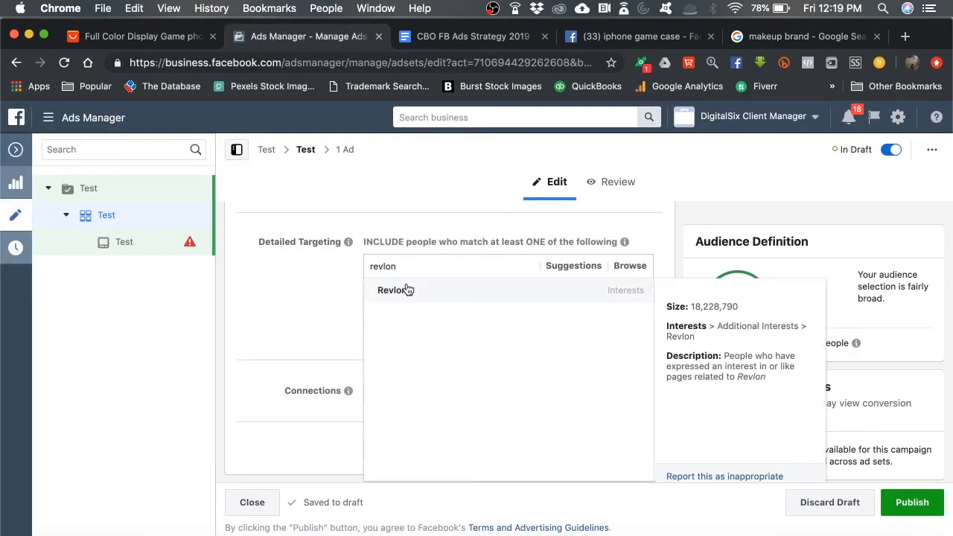
pyautogui.click(414, 296)
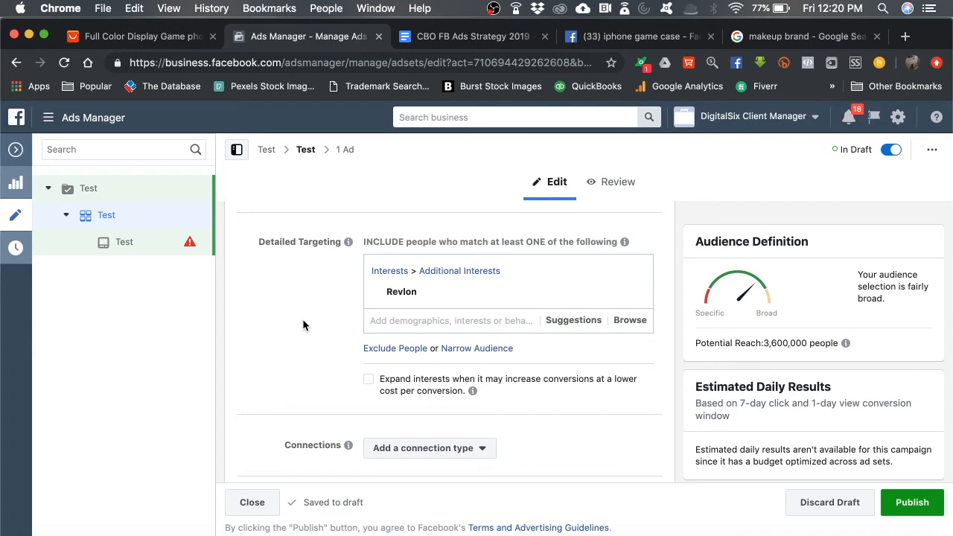
# - Return to the Google Docs strategy document and examine the 48-hour run rule and the campaign-level kill rule under Keep/Kill/Scale
pyautogui.hotkey('ctrl', 'Tab')
pyautogui.moveTo(207, 328); pyautogui.dragTo(423, 322)
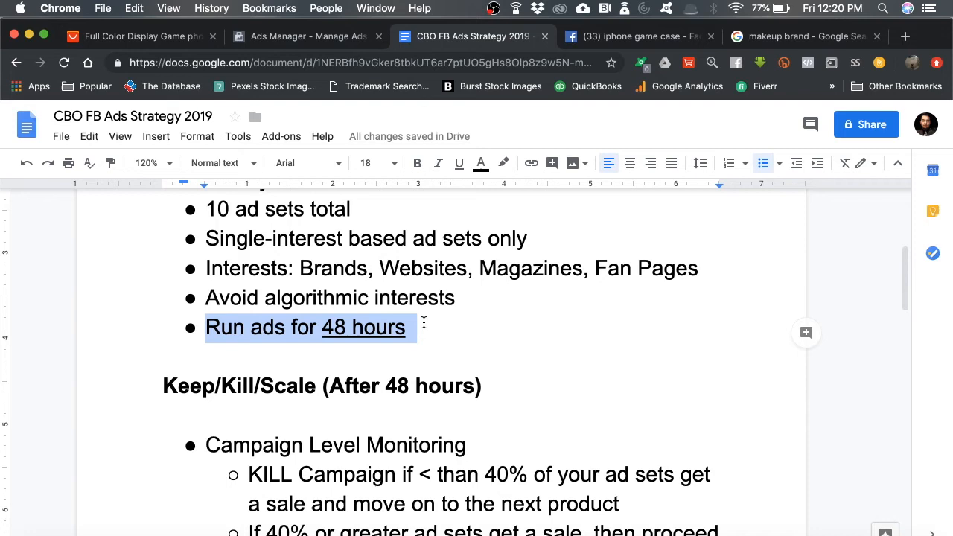
pyautogui.scroll(-4, 423, 322)
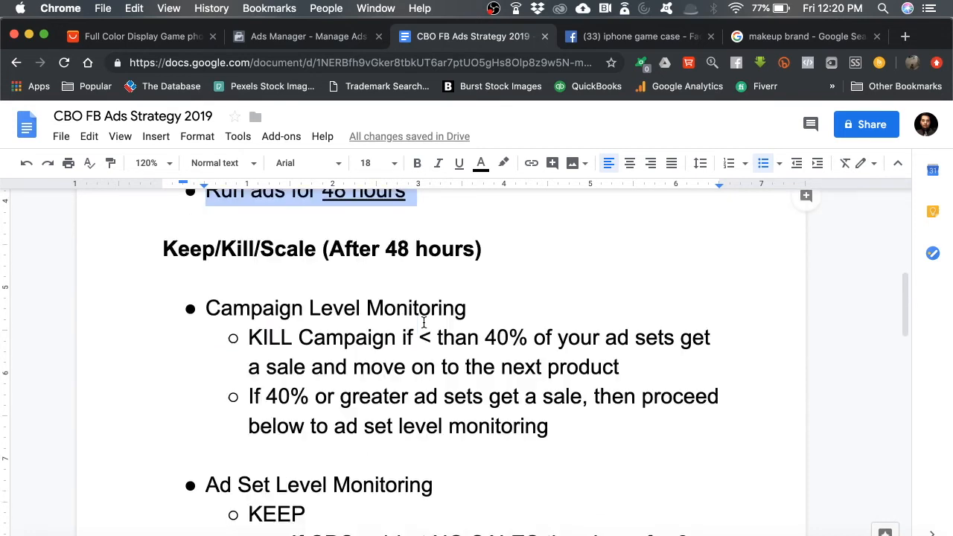
pyautogui.moveTo(162, 248); pyautogui.dragTo(529, 249)
pyautogui.click(531, 251)
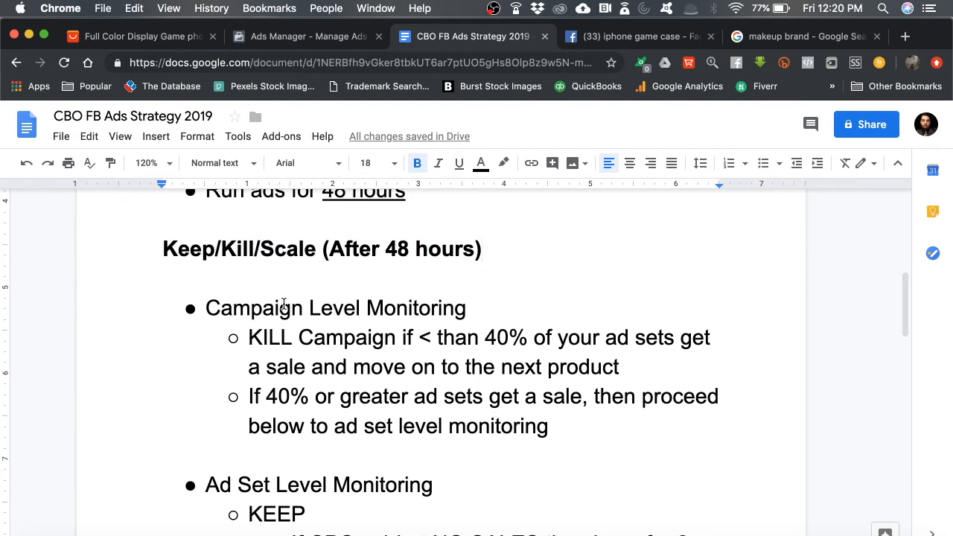
pyautogui.scroll(-1, 213, 325)
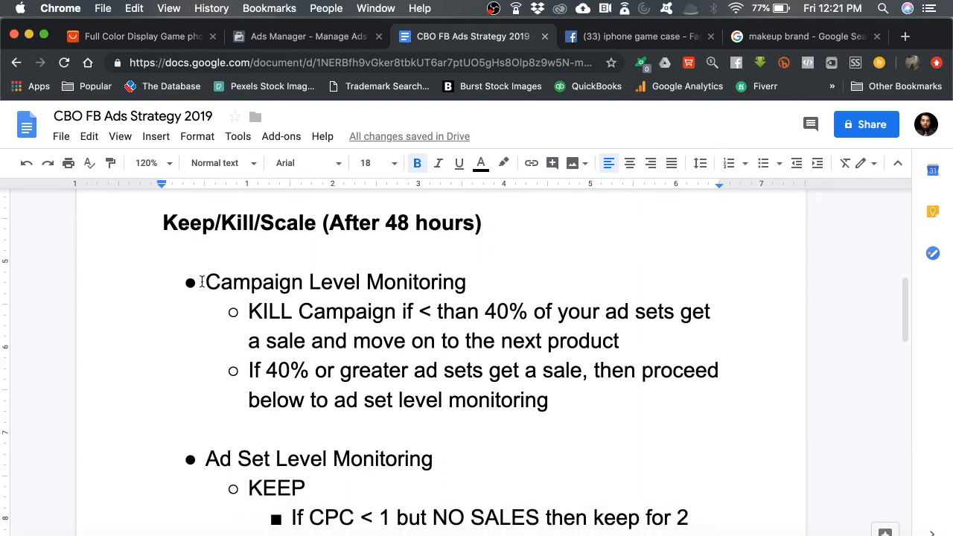
pyautogui.scroll(-1, 403, 293)
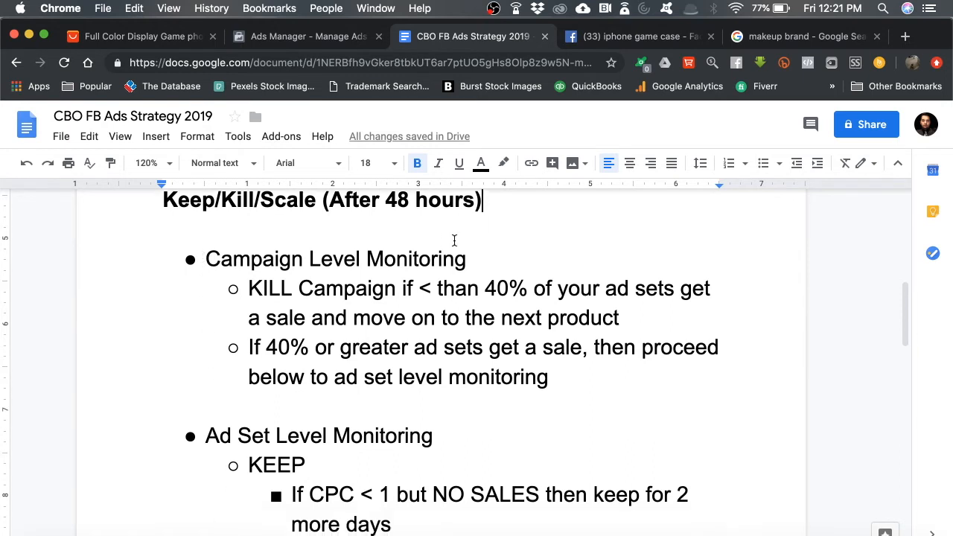
pyautogui.moveTo(207, 259); pyautogui.dragTo(491, 249)
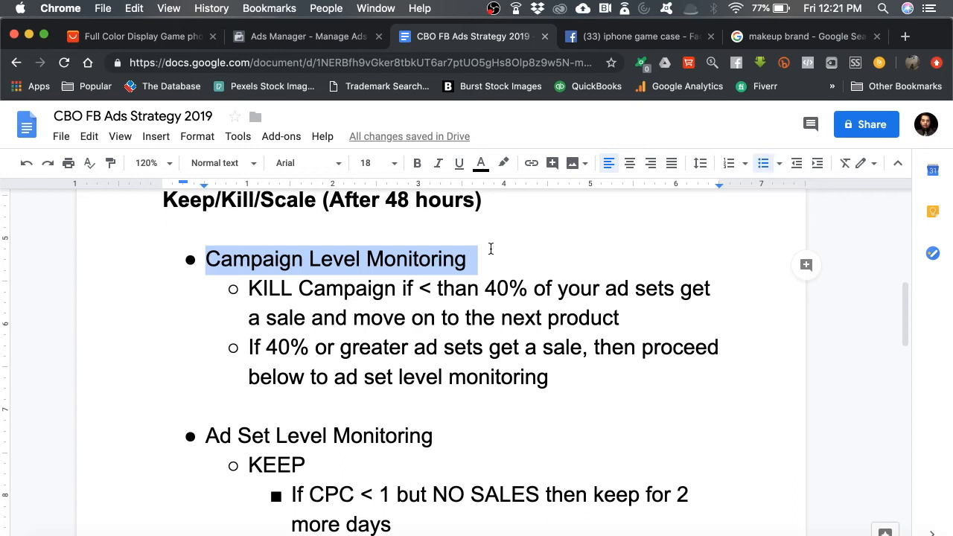
pyautogui.moveTo(248, 289); pyautogui.dragTo(413, 276)
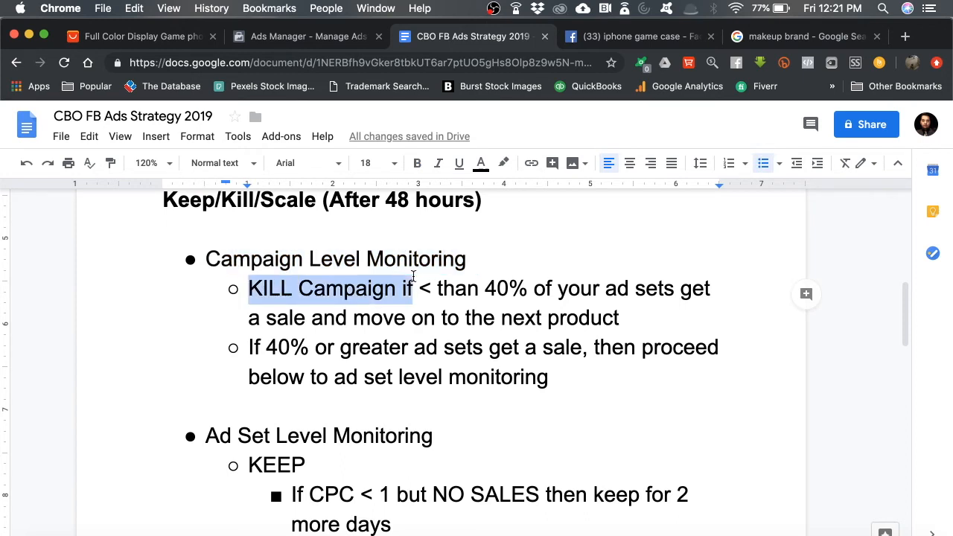
pyautogui.click(491, 289)
pyautogui.moveTo(491, 288); pyautogui.dragTo(542, 289)
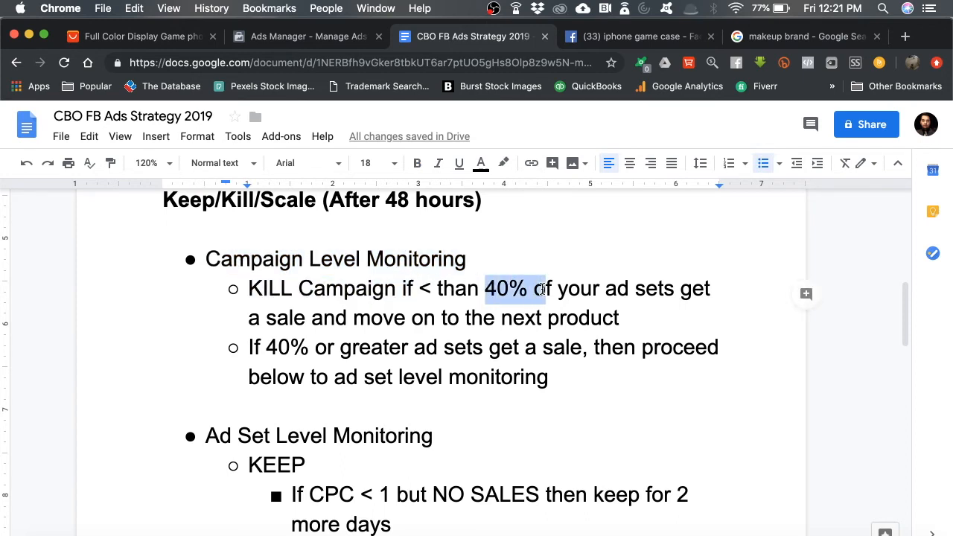
# - Capitalize "ad" as "Ad" in the KILL Campaign bullet's phrase "of your ad sets"
pyautogui.click(615, 289)
pyautogui.press('BackSpace')
pyautogui.write('A')
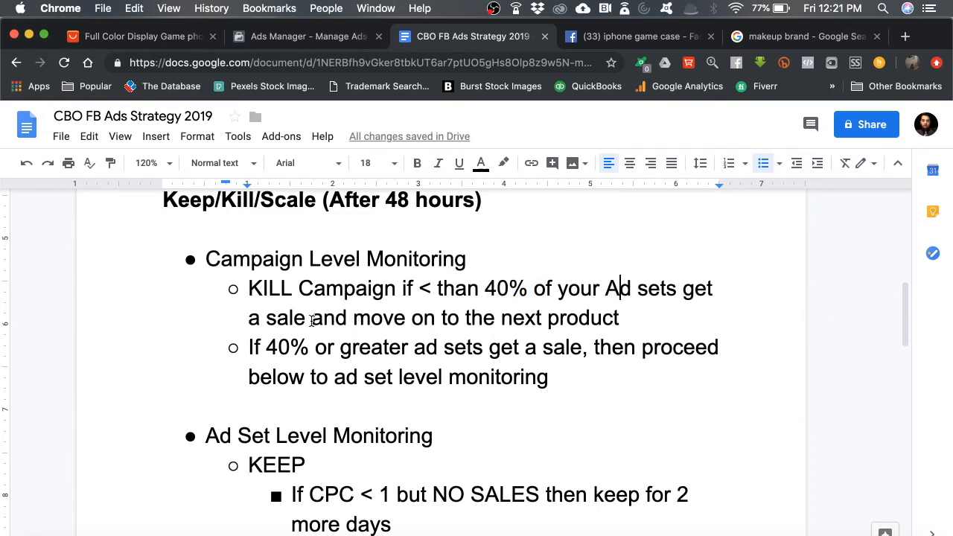
# - Examine the remaining campaign-level monitoring rules and the KEEP criteria under Ad Set Level Monitoring
pyautogui.moveTo(370, 320); pyautogui.dragTo(626, 316)
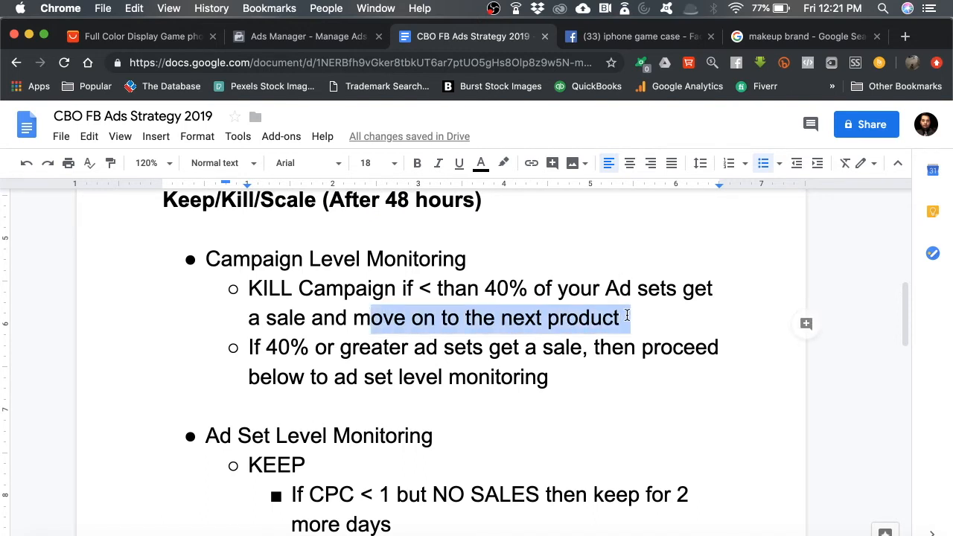
pyautogui.click(627, 316)
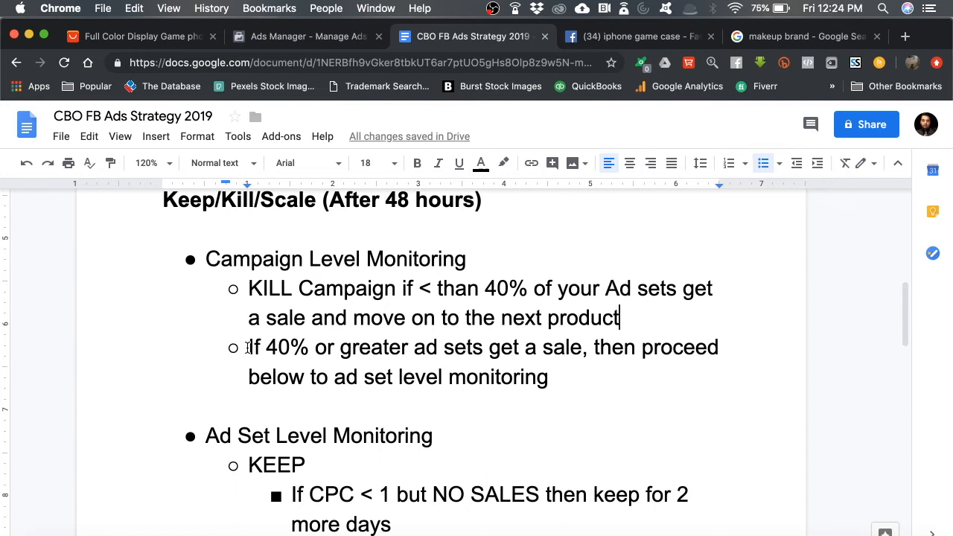
pyautogui.moveTo(248, 347); pyautogui.dragTo(579, 349)
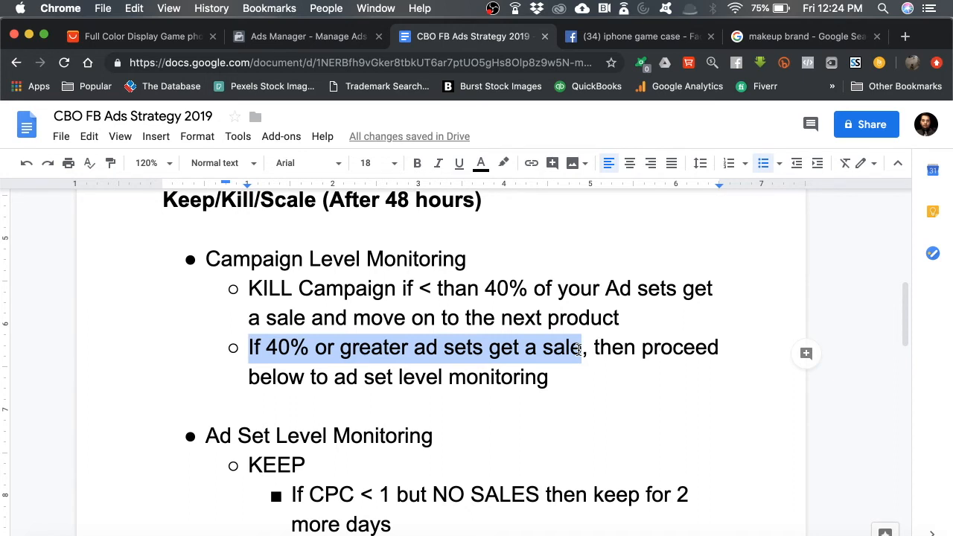
pyautogui.click(601, 347)
pyautogui.moveTo(602, 347); pyautogui.dragTo(607, 367)
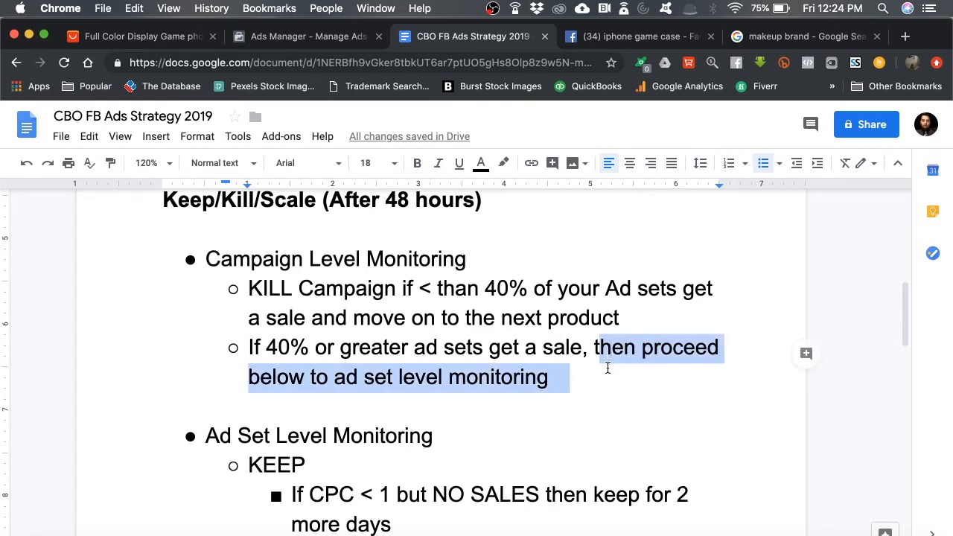
pyautogui.click(415, 372)
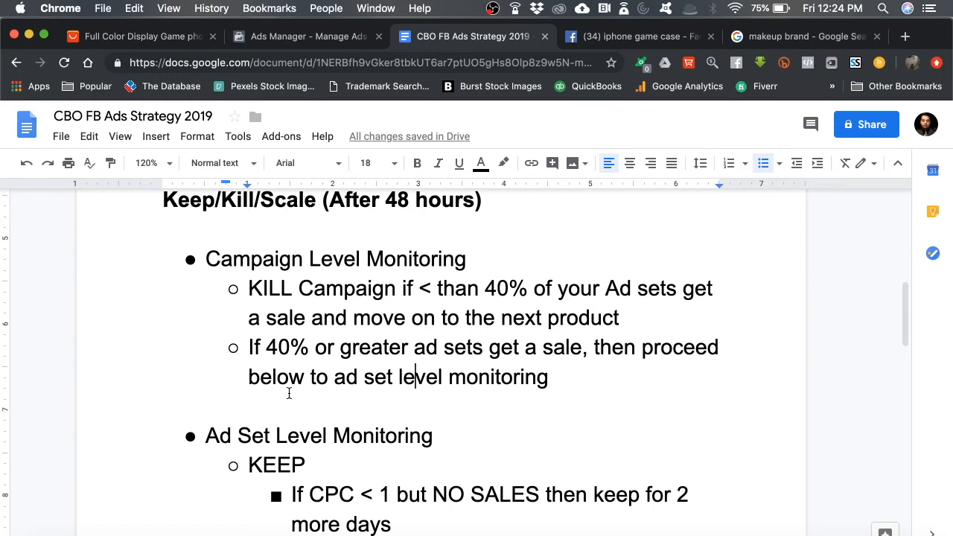
pyautogui.scroll(-5, 288, 394)
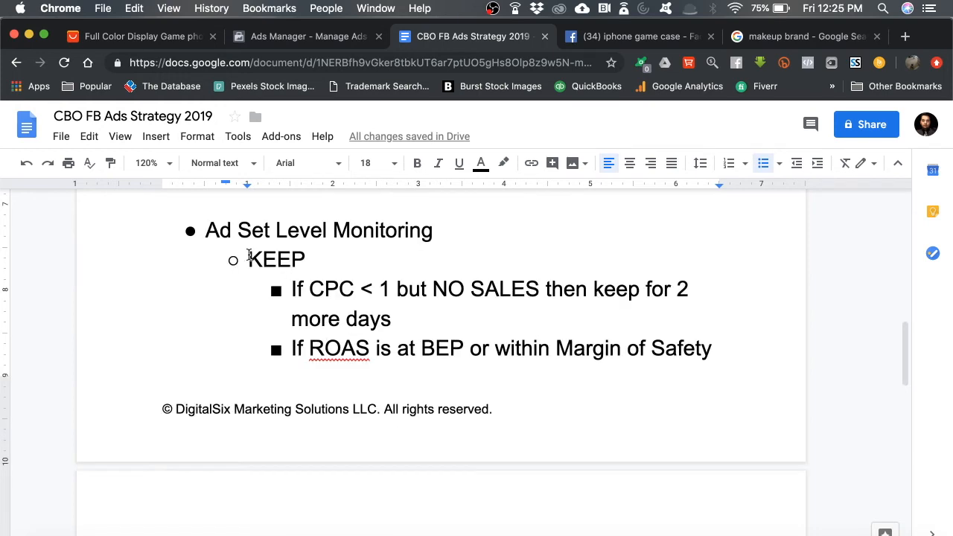
pyautogui.scroll(1, 280, 258)
pyautogui.click(291, 336)
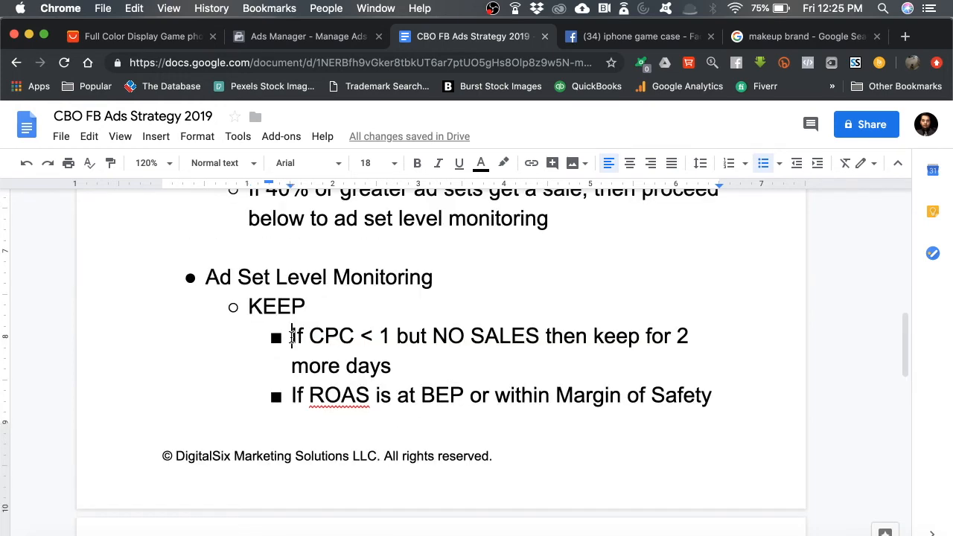
# - Insert a dollar sign before the 1 in the KEEP rule for CPC with no sales
pyautogui.moveTo(292, 337); pyautogui.dragTo(355, 336)
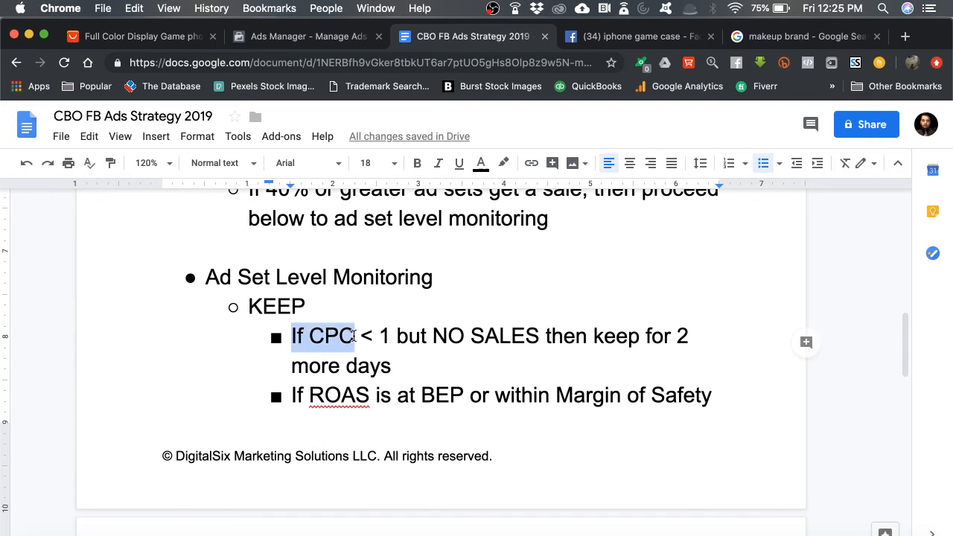
pyautogui.click(354, 336)
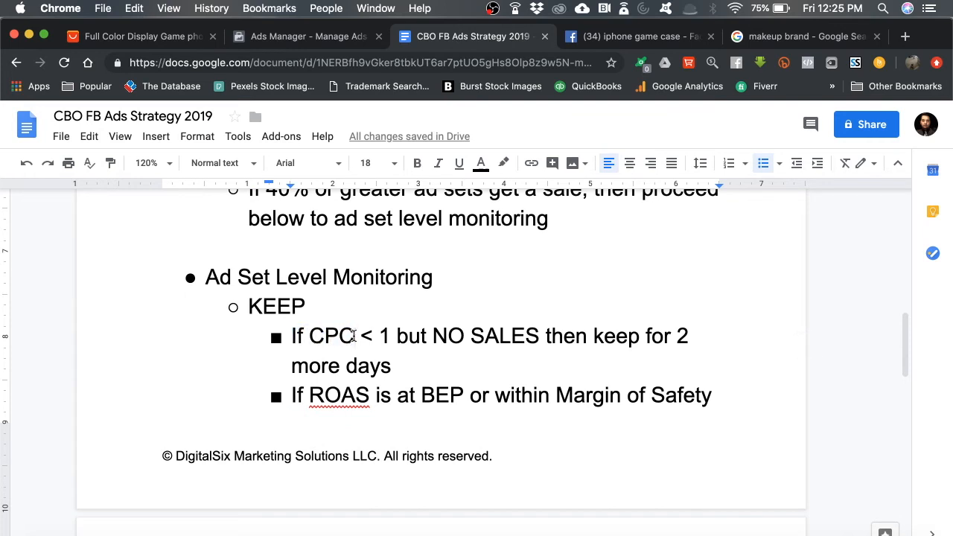
pyautogui.moveTo(354, 337); pyautogui.dragTo(313, 337)
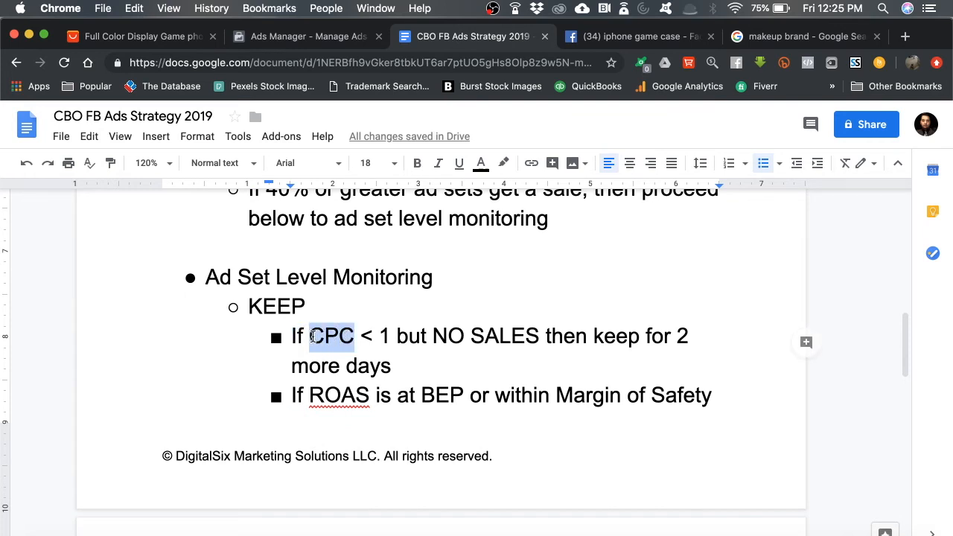
pyautogui.click(382, 339)
pyautogui.write('$')
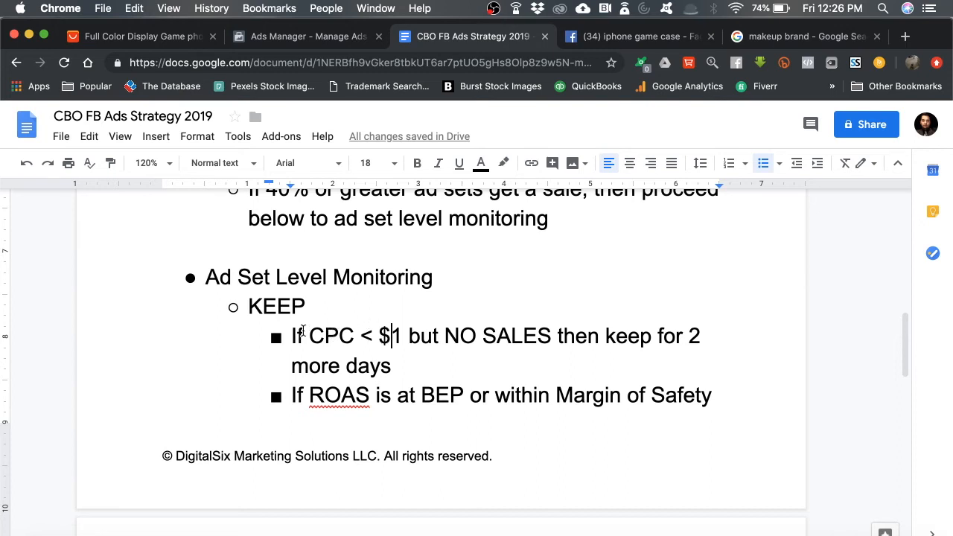
# - Examine the two ad-set-level KEEP rules on low CPC without sales and on ROAS at BEP or within the Margin of Safety
pyautogui.moveTo(394, 334); pyautogui.dragTo(380, 335)
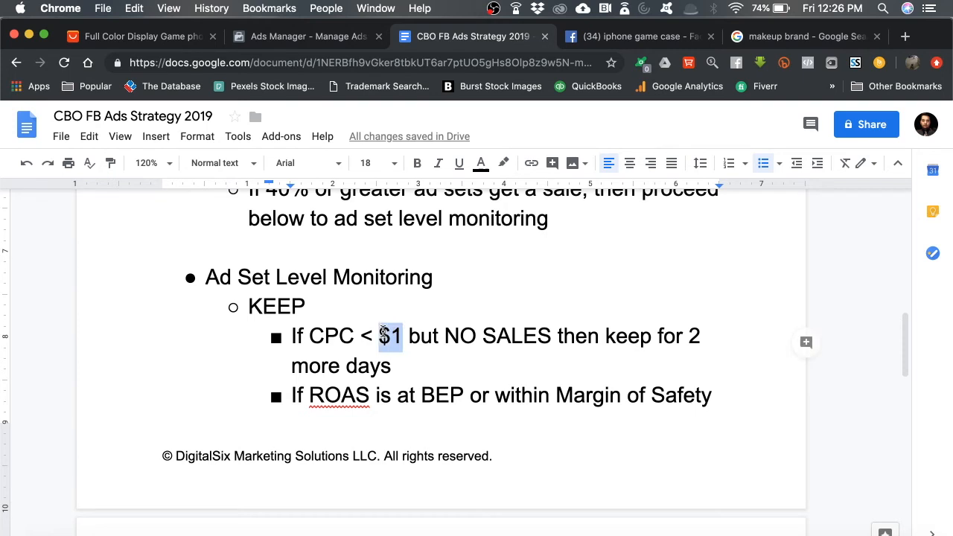
pyautogui.click(341, 337)
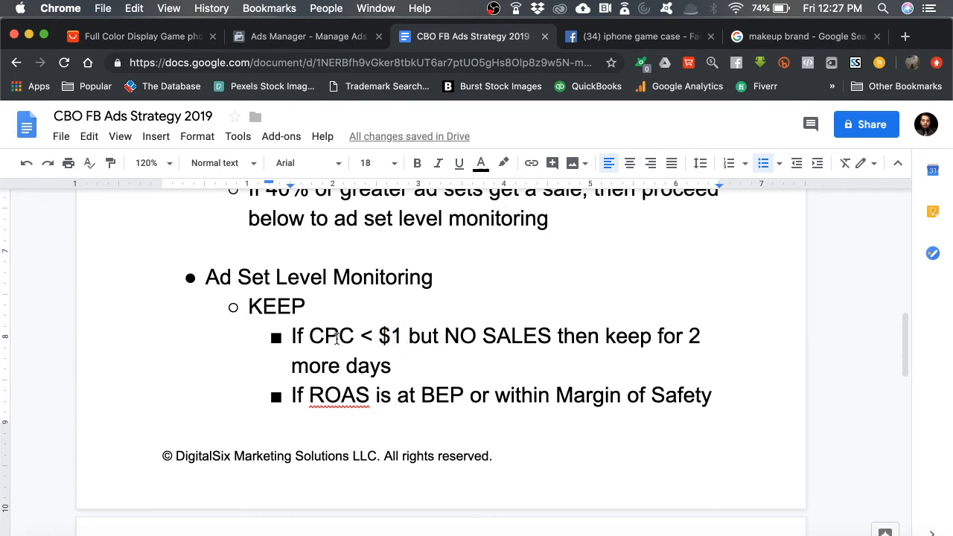
pyautogui.click(302, 337)
pyautogui.moveTo(302, 337); pyautogui.dragTo(558, 336)
pyautogui.click(551, 336)
pyautogui.moveTo(552, 339); pyautogui.dragTo(445, 346)
pyautogui.click(447, 350)
pyautogui.moveTo(393, 365); pyautogui.dragTo(294, 337)
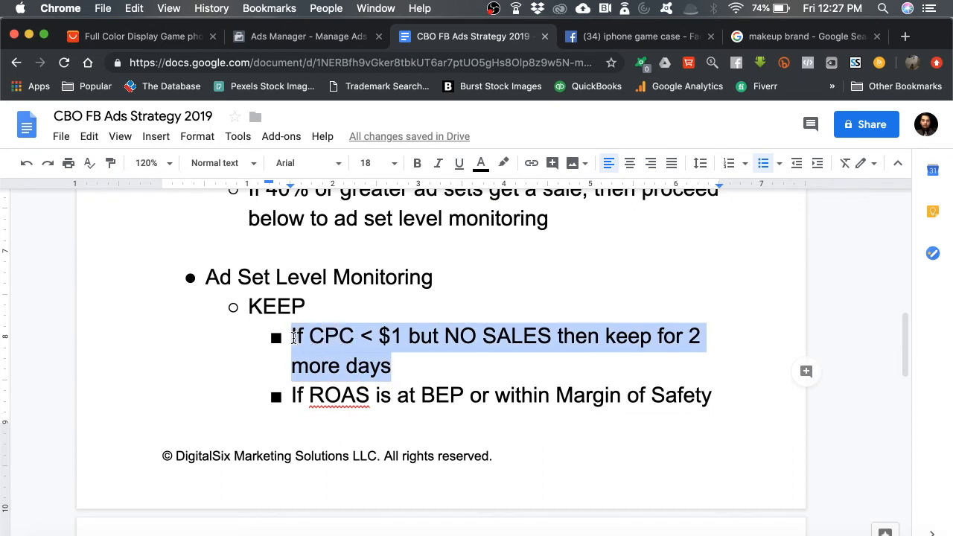
pyautogui.click(304, 336)
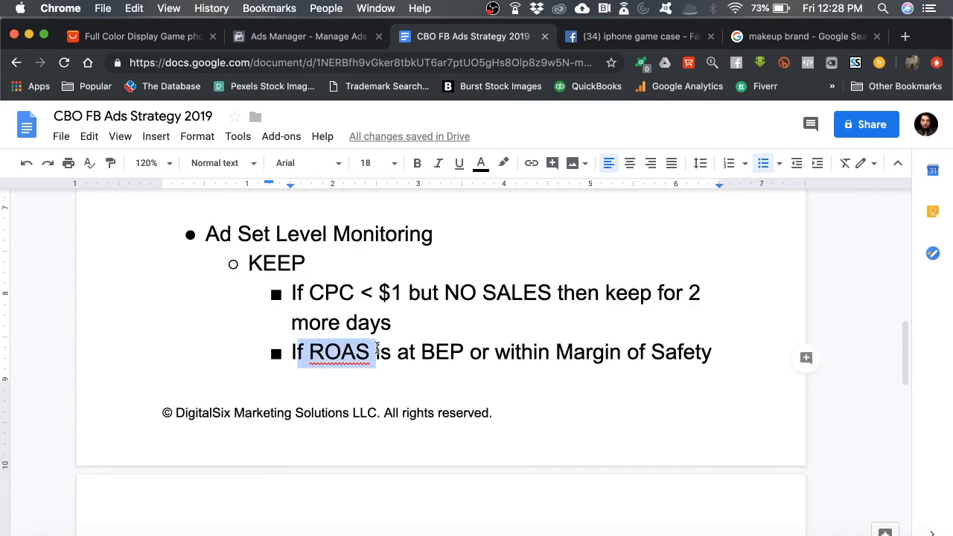
pyautogui.click(309, 352)
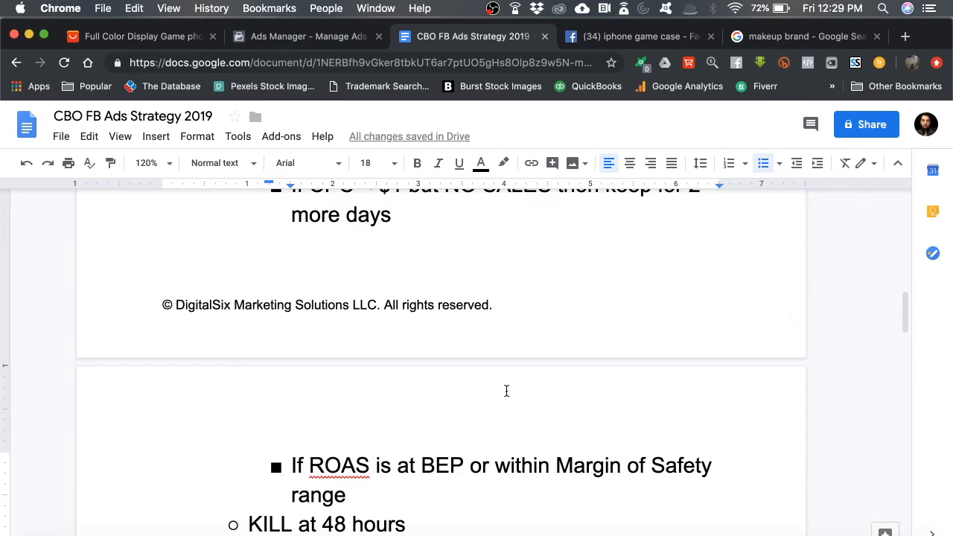
pyautogui.scroll(1, 506, 391)
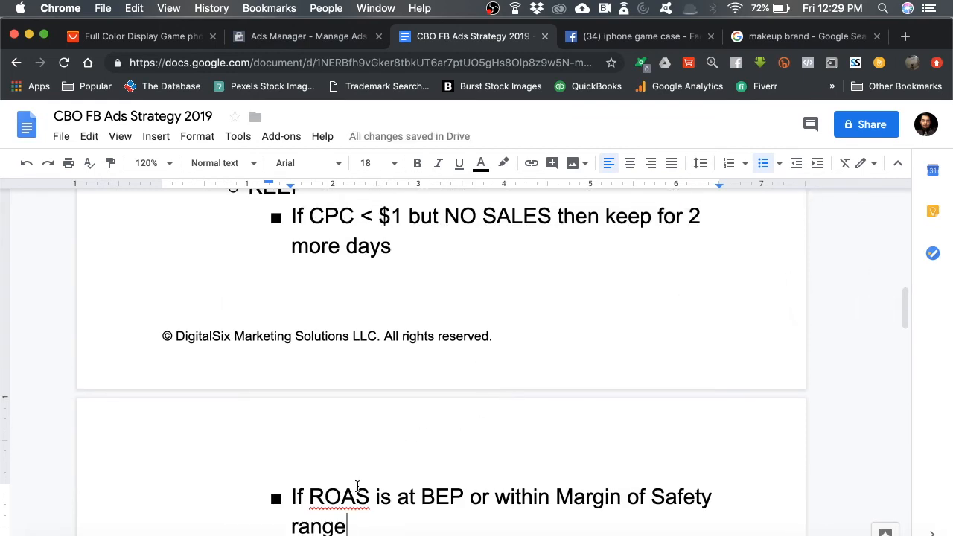
# - Insert a dollar sign before the 1 in the CPC rule under "KILL at 48 hours"
pyautogui.moveTo(249, 426); pyautogui.dragTo(410, 425)
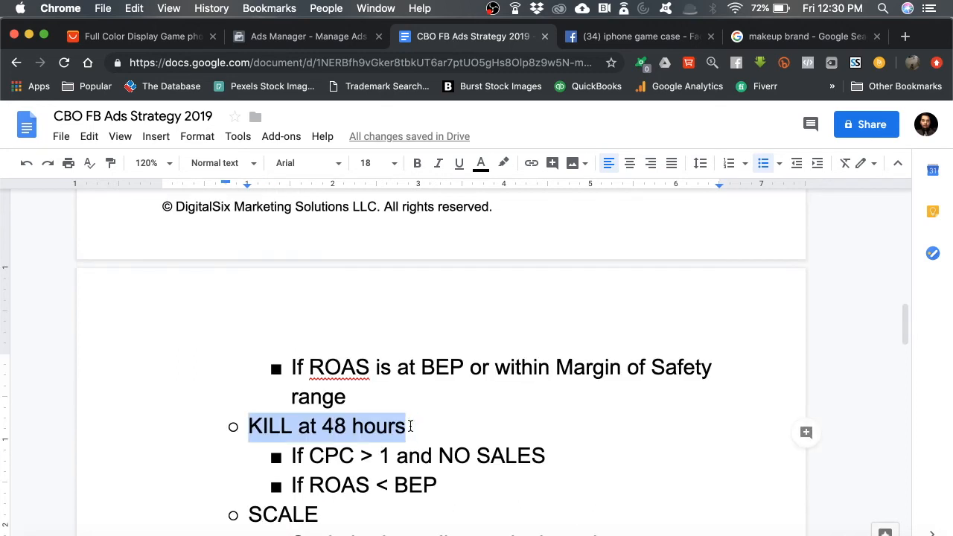
pyautogui.click(356, 461)
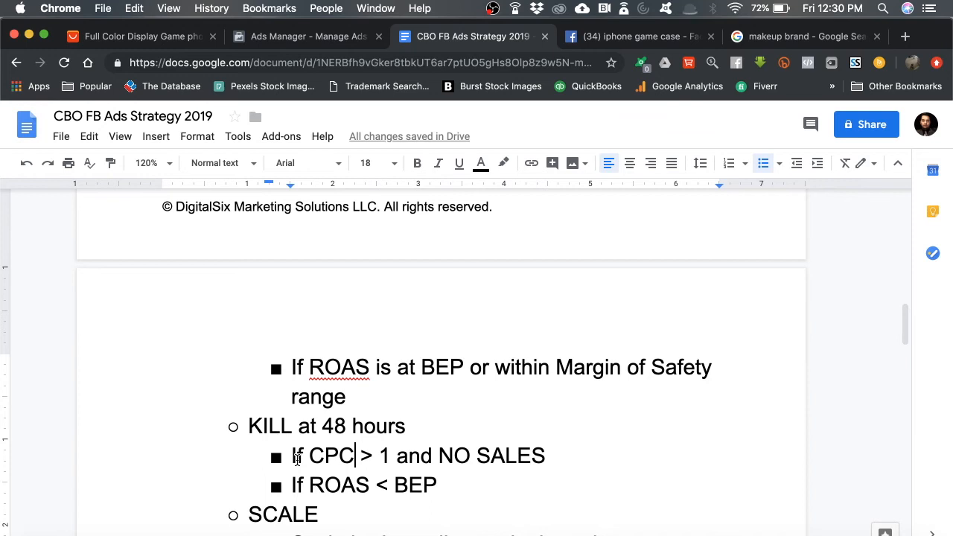
pyautogui.click(379, 455)
pyautogui.write('$')
pyautogui.click(418, 455)
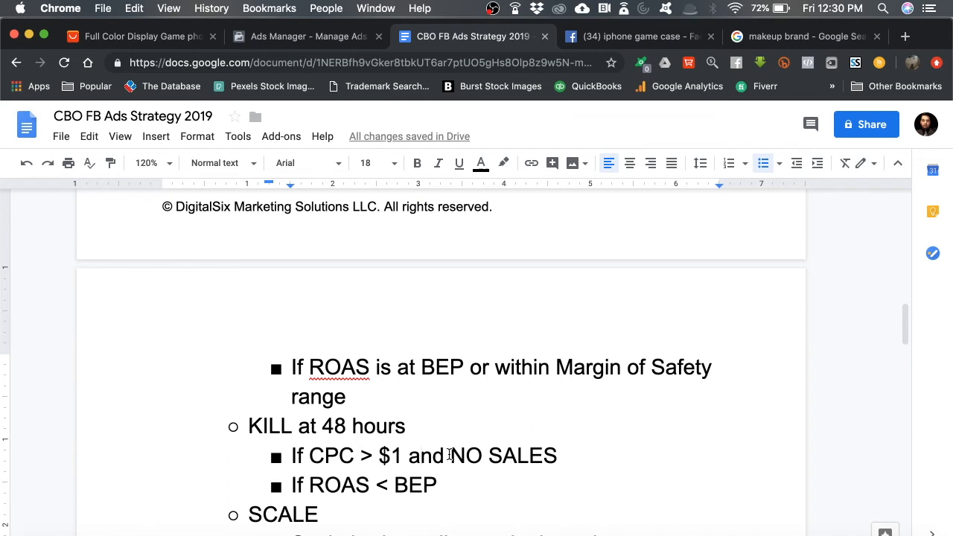
# - Examine the CPC and ROAS criteria listed under "KILL at 48 hours"
pyautogui.moveTo(406, 455); pyautogui.dragTo(262, 453)
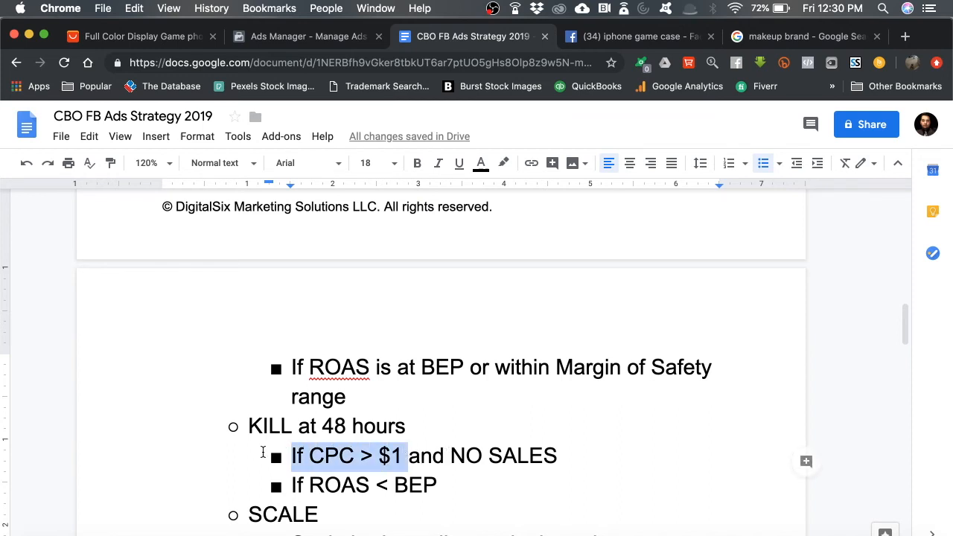
pyautogui.scroll(-1, 262, 452)
pyautogui.moveTo(309, 425); pyautogui.dragTo(398, 423)
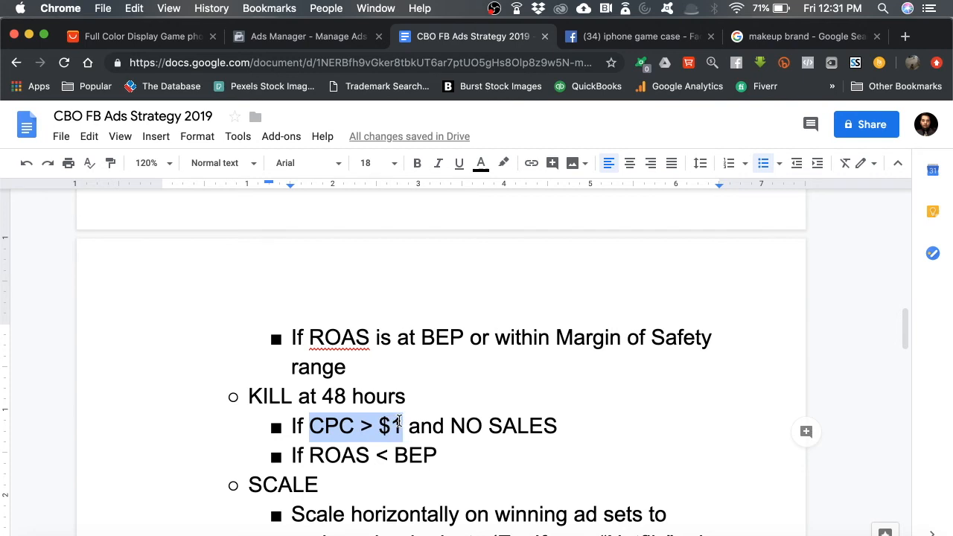
pyautogui.scroll(-1, 399, 421)
pyautogui.click(301, 415)
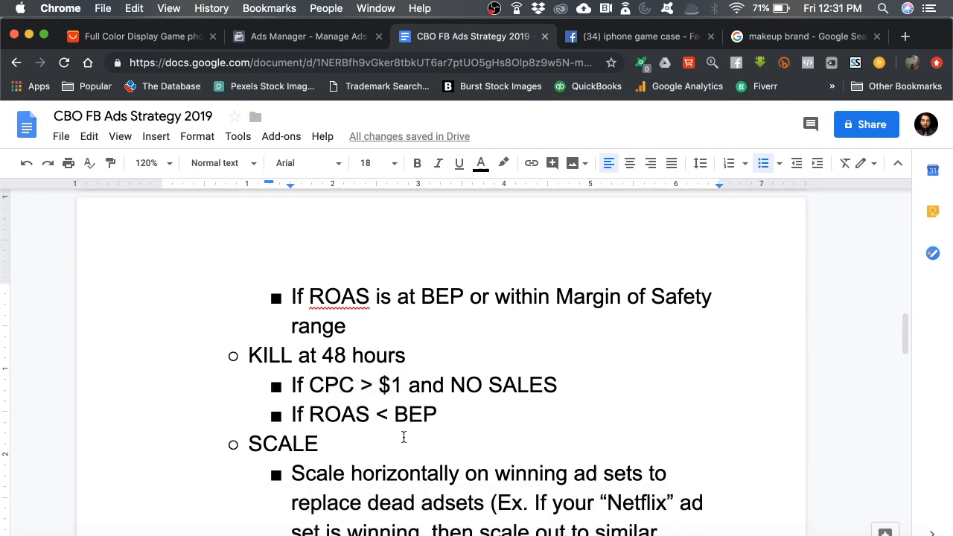
pyautogui.moveTo(438, 414); pyautogui.dragTo(309, 401)
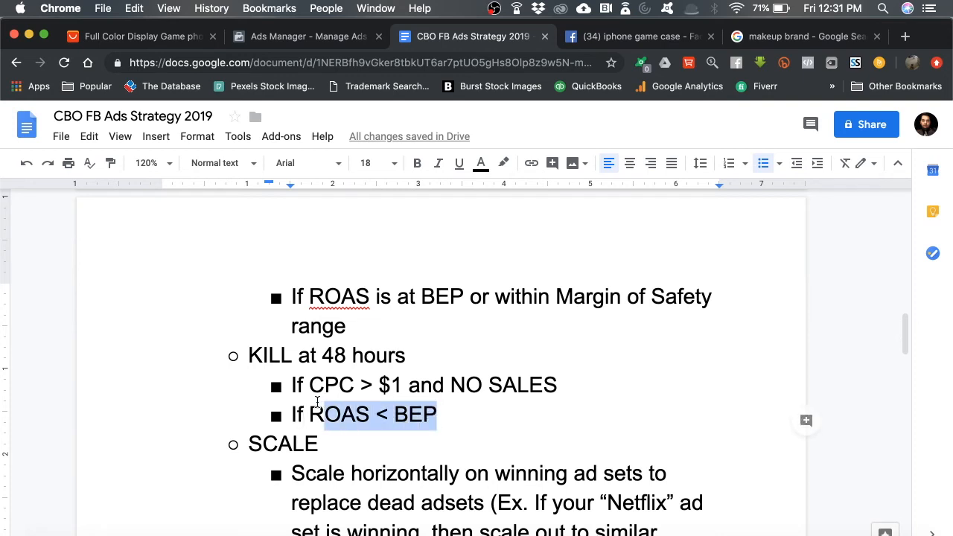
pyautogui.click(426, 414)
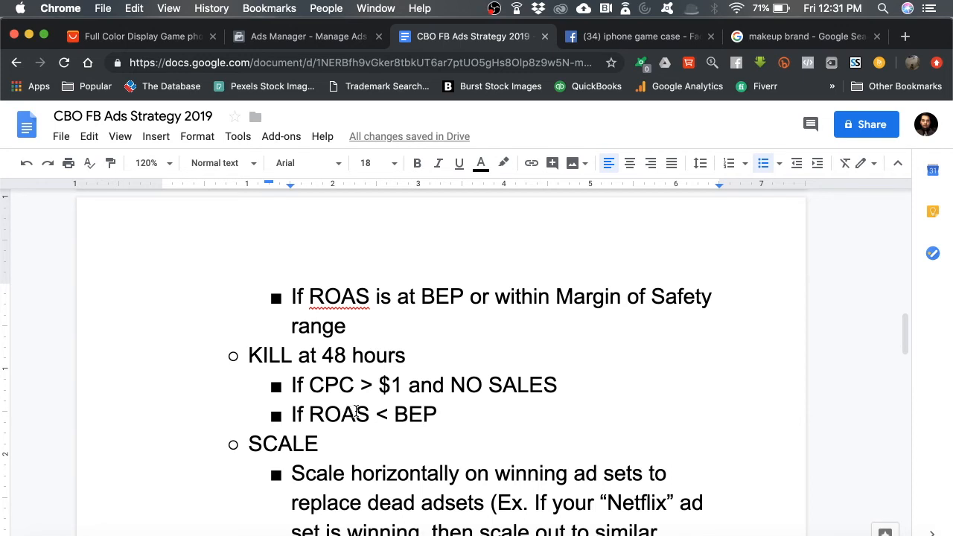
pyautogui.moveTo(450, 415); pyautogui.dragTo(248, 416)
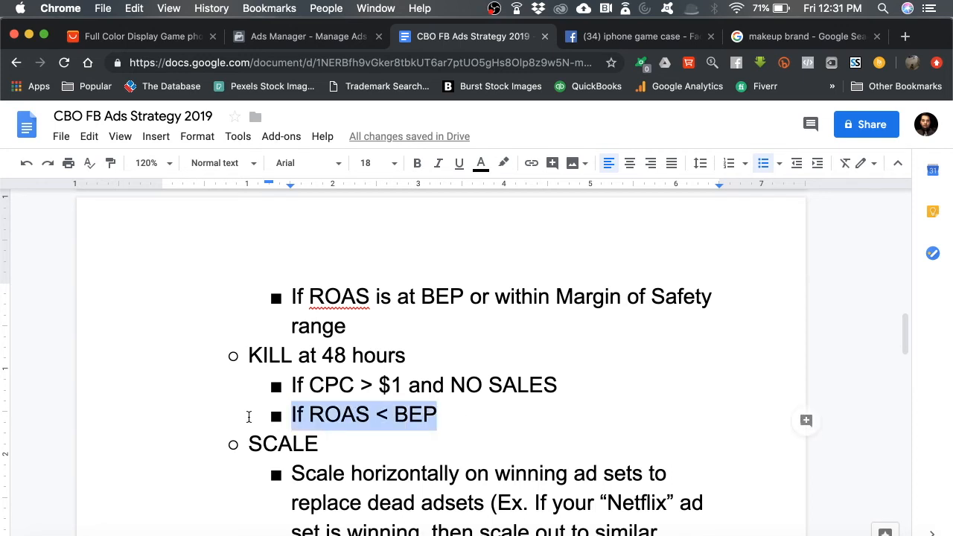
# - Examine the horizontal and vertical scaling rules under SCALE, including the Margin of Safety condition
pyautogui.scroll(-3, 249, 416)
pyautogui.click(292, 329)
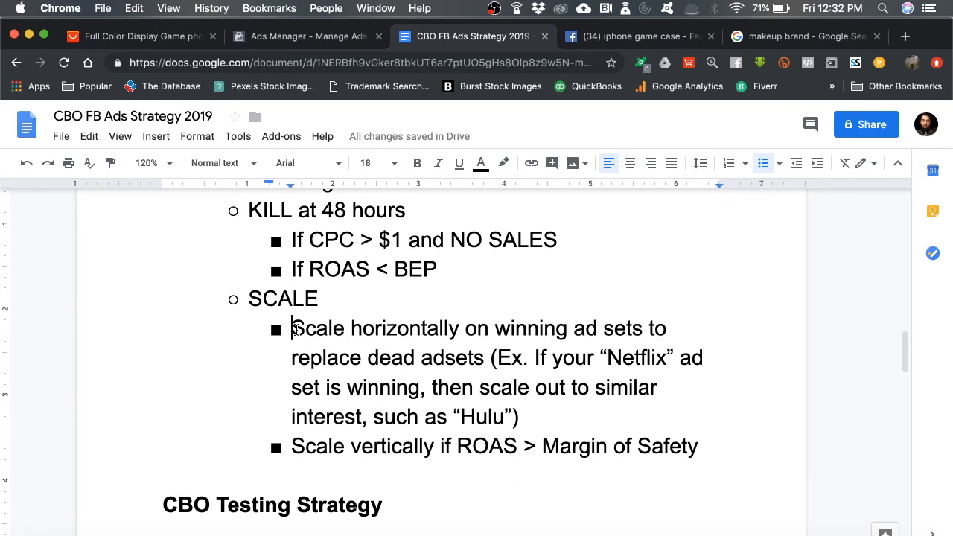
pyautogui.moveTo(292, 328); pyautogui.dragTo(455, 328)
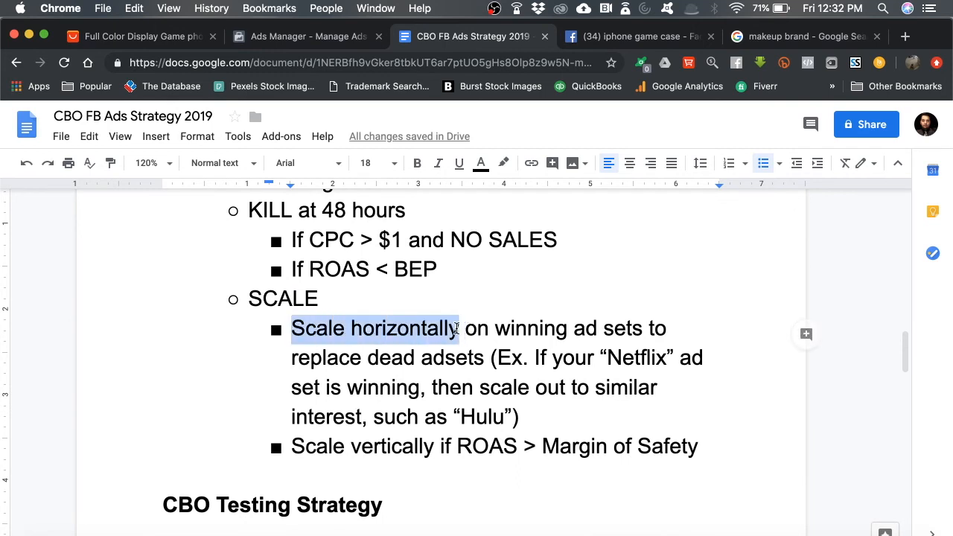
pyautogui.click(465, 329)
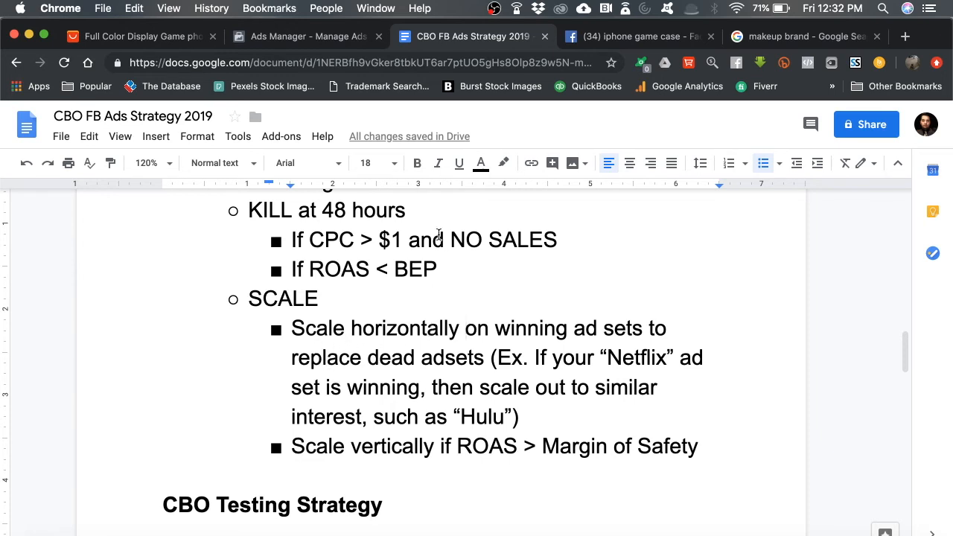
pyautogui.moveTo(699, 446); pyautogui.dragTo(544, 446)
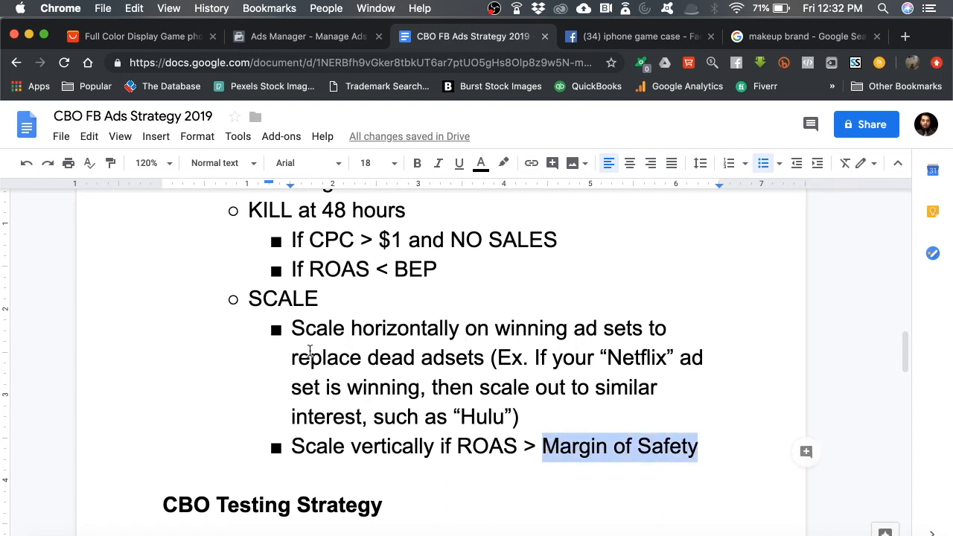
pyautogui.scroll(1, 298, 328)
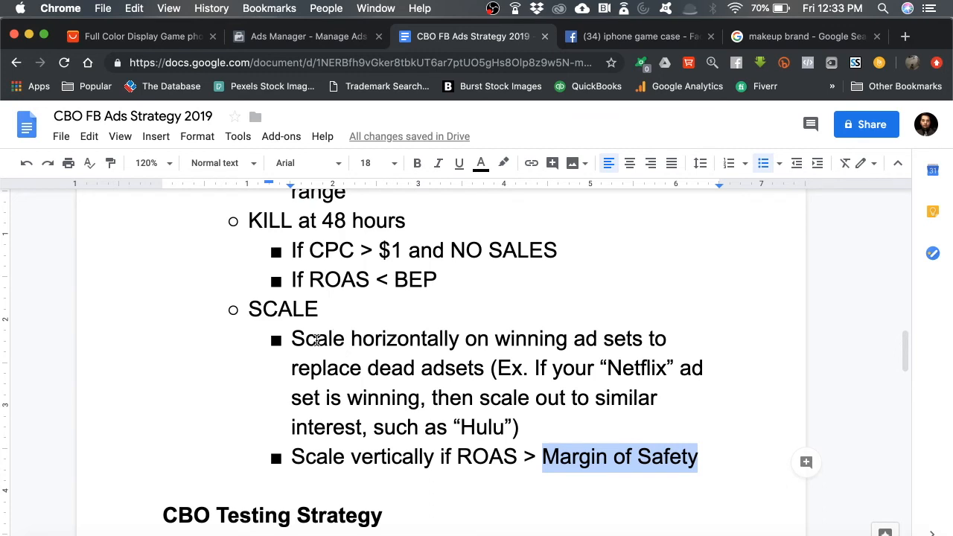
pyautogui.press('super+z')
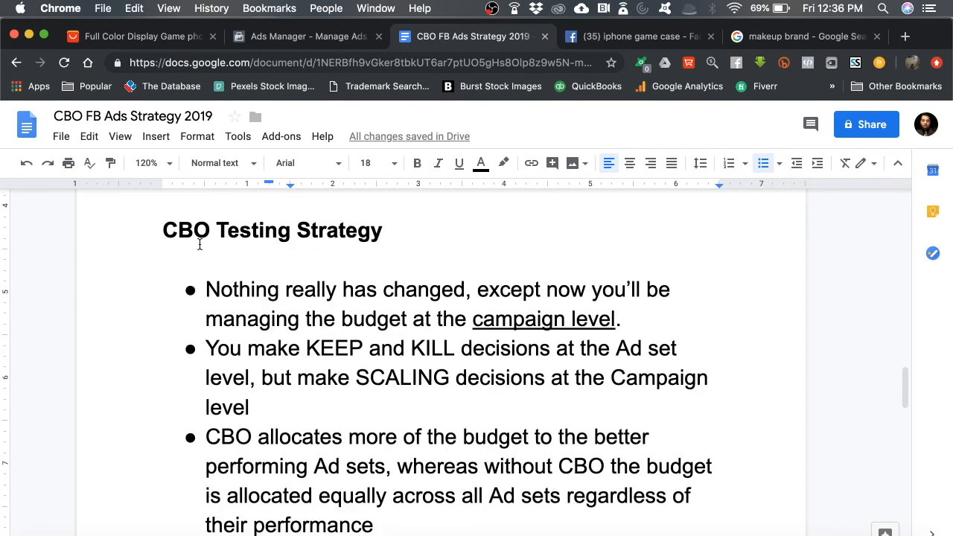
# - Review the CBO Testing Strategy bullets and capitalize the underlined "campaign level" as "Campaign level" in the first one
pyautogui.click(164, 231)
pyautogui.moveTo(164, 231); pyautogui.dragTo(387, 249)
pyautogui.moveTo(206, 289); pyautogui.dragTo(328, 291)
pyautogui.click(447, 270)
pyautogui.moveTo(206, 290); pyautogui.dragTo(472, 289)
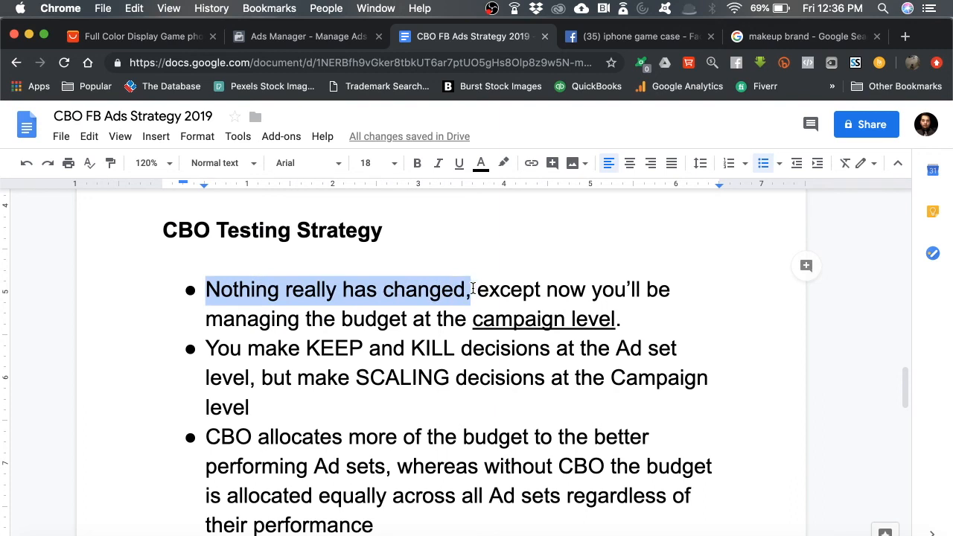
pyautogui.click(499, 290)
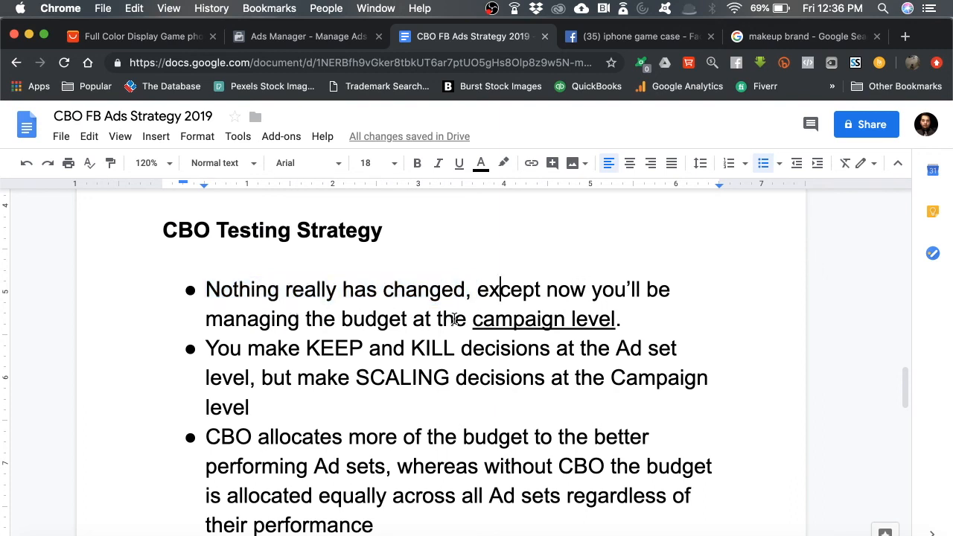
pyautogui.click(482, 319)
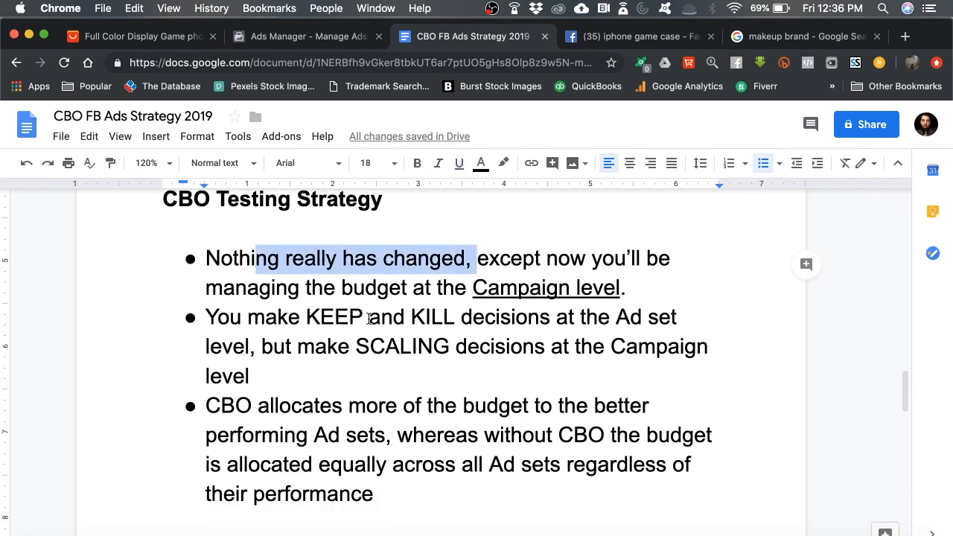
pyautogui.moveTo(356, 346); pyautogui.dragTo(445, 342)
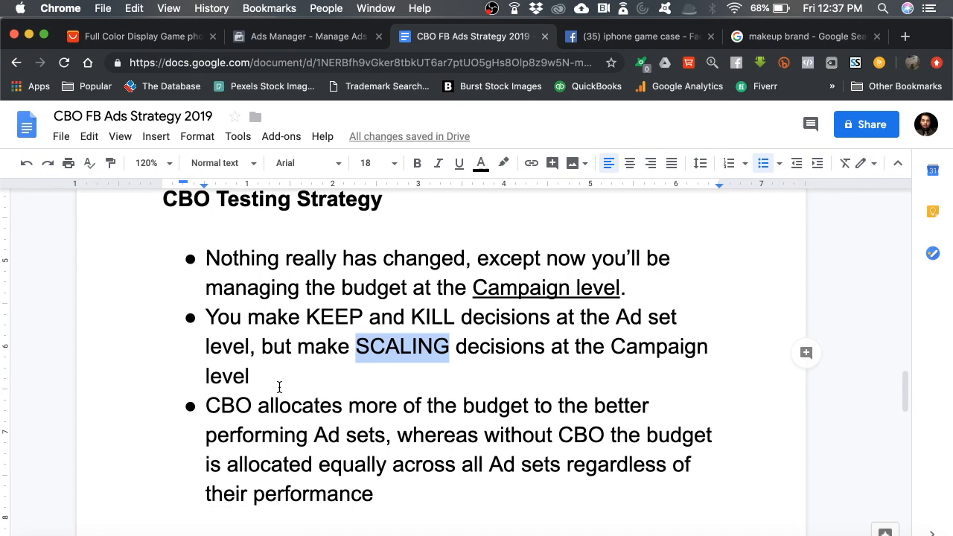
# - Review the Calculations section and reword its Margin of Safety formula as "Margin of Safety Range = BEP - (BEP x 1.5)"
pyautogui.scroll(-10, 279, 386)
pyautogui.moveTo(205, 395); pyautogui.dragTo(429, 395)
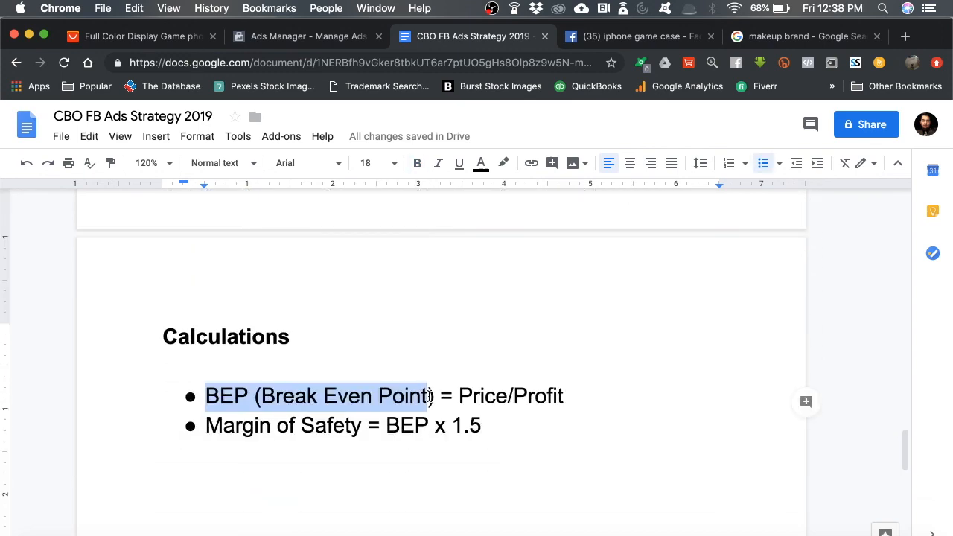
pyautogui.click(470, 392)
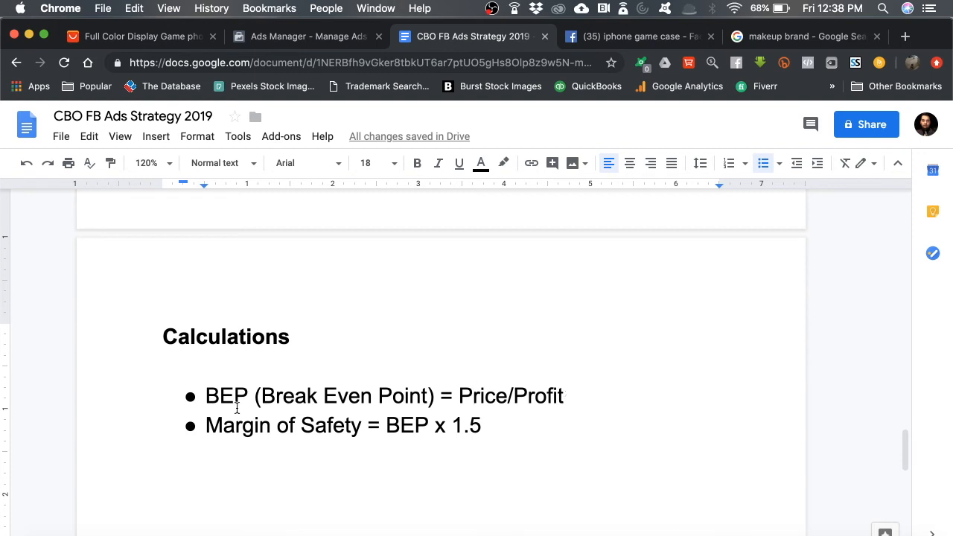
pyautogui.moveTo(207, 425); pyautogui.dragTo(361, 421)
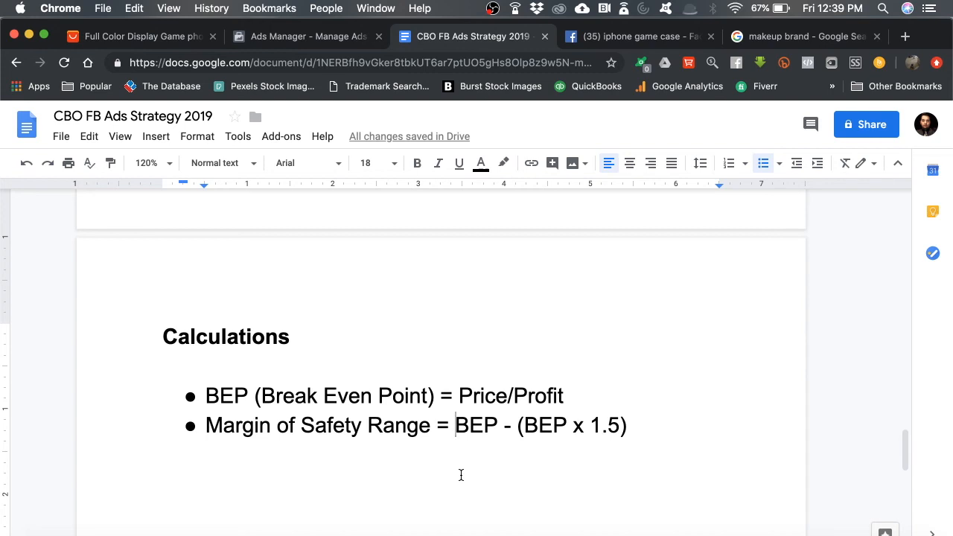
# - Add a nested bullet reading "1.3 - 1.9" under the Margin of Safety Range formula
pyautogui.click(620, 446)
pyautogui.press('Return')
pyautogui.press('Tab')
pyautogui.write('1.')
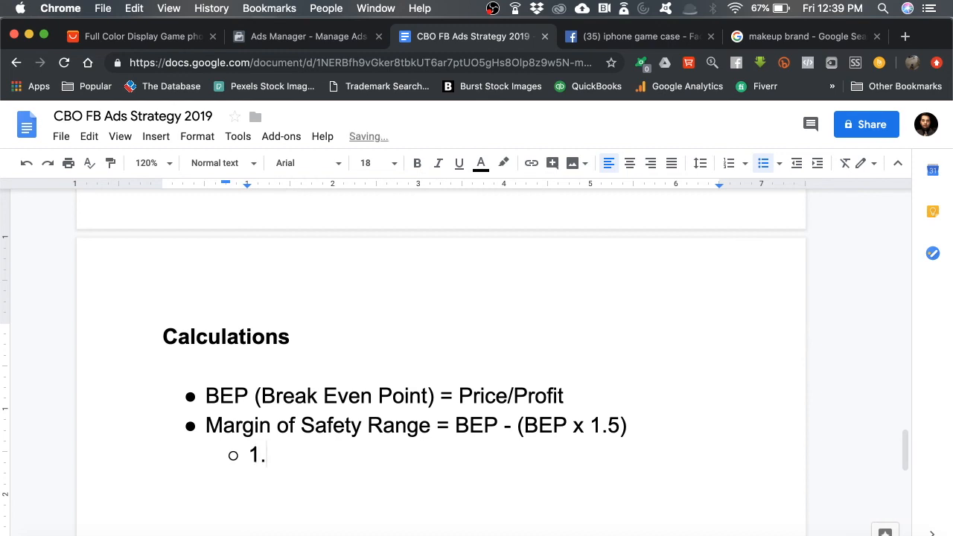
pyautogui.write('3')
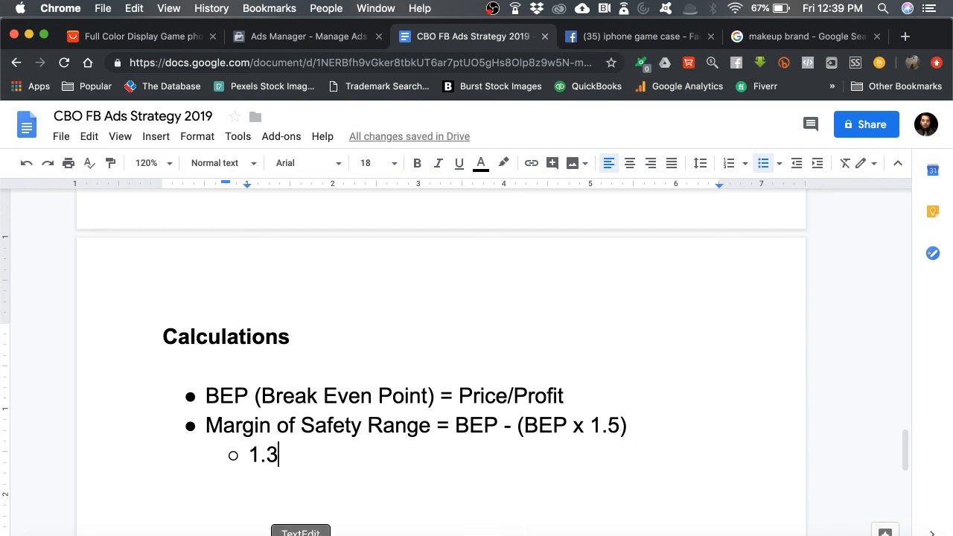
pyautogui.click(204, 534)
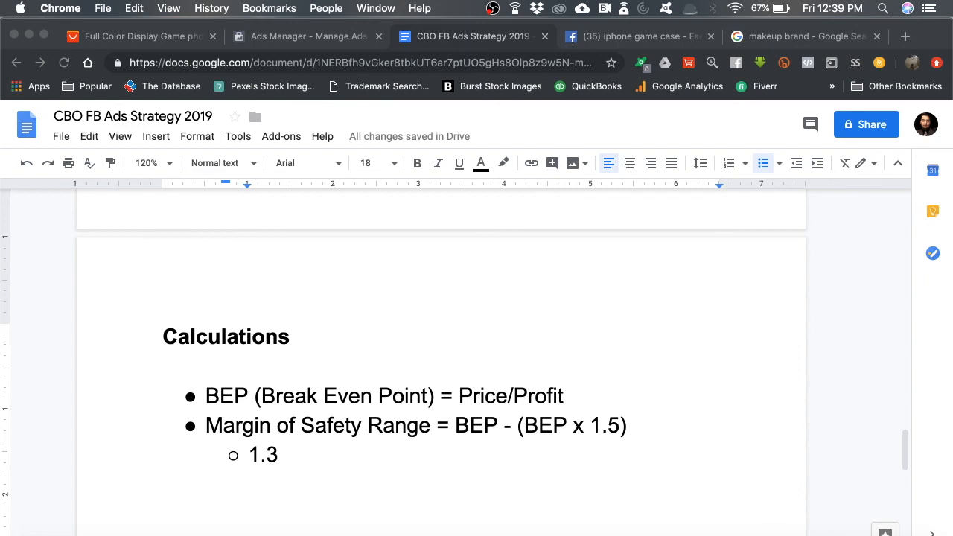
pyautogui.press('super+Tab')
pyautogui.write('- 1.9')
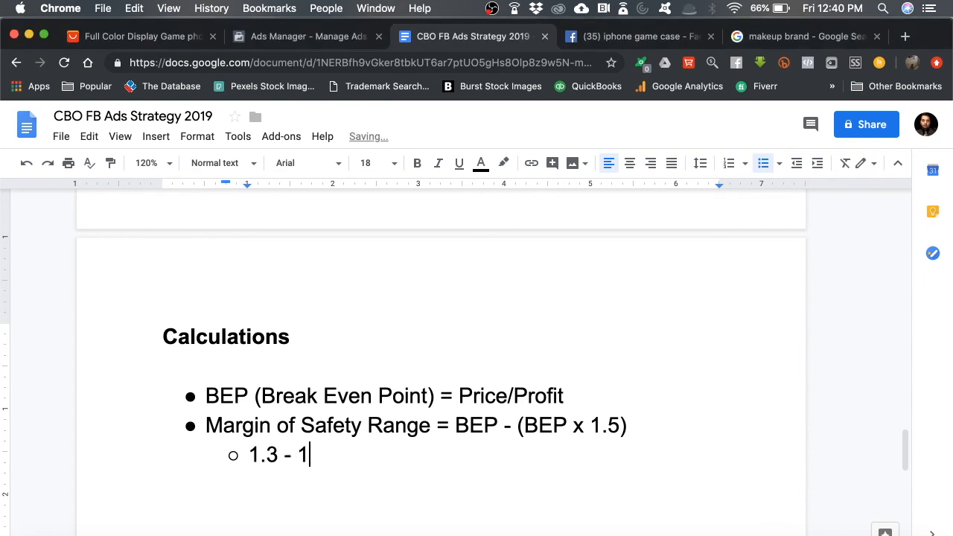
# - Insert "Margin of Safety" in front of the range in the nested example bullet
pyautogui.click(254, 455)
pyautogui.write('Margin of Safe')
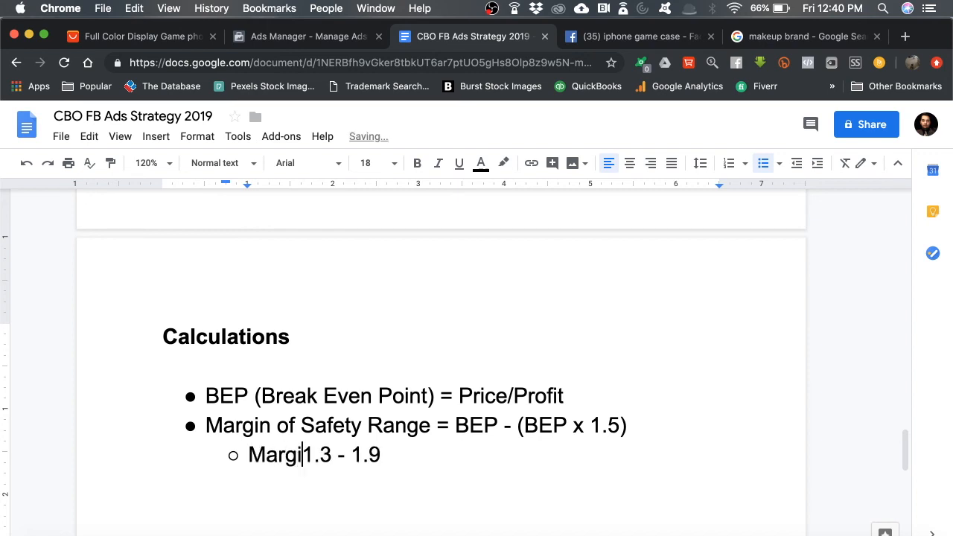
pyautogui.write('ty')
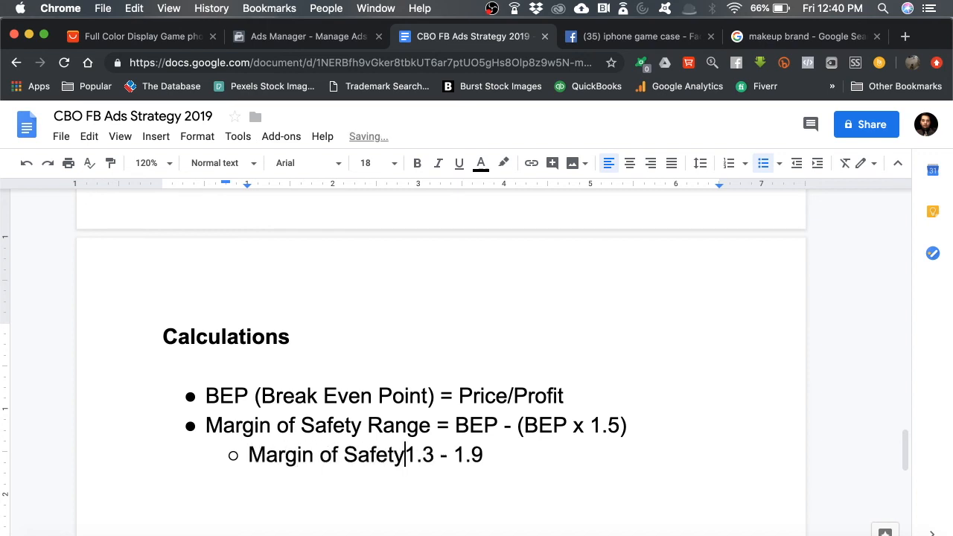